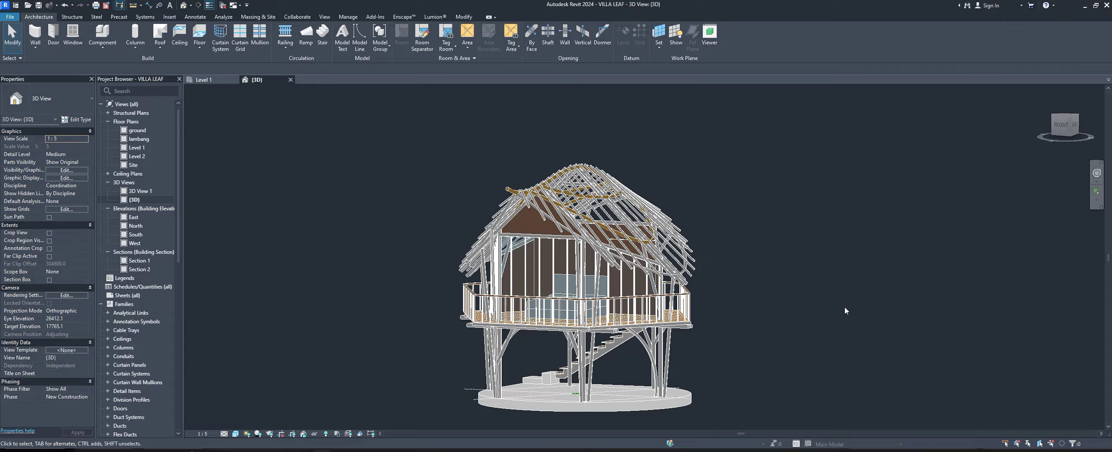
Reveal hidden elements, unhide the shingle roof walls in the view, then turn revealing off.
{"action": "mouse_move", "coordinate": [845, 309]}
{"action": "middle_mouse_down", "text": "shift"}
{"action": "mouse_move", "coordinate": [628, 317]}
{"action": "mouse_move", "coordinate": [916, 205]}
{"action": "mouse_move", "coordinate": [680, 370]}
{"action": "mouse_move", "coordinate": [610, 197]}
{"action": "mouse_move", "coordinate": [807, 154]}
{"action": "middle_mouse_up", "text": "shift"}
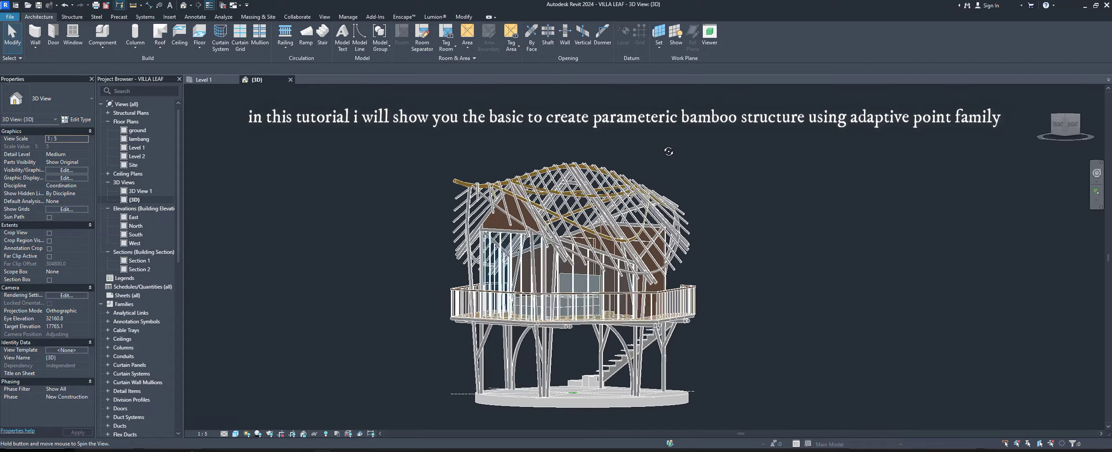
{"action": "left_click", "coordinate": [326, 433]}
{"action": "scroll", "coordinate": [681, 210], "scroll_direction": "up", "scroll_amount": 3}
{"action": "scroll", "coordinate": [681, 210], "scroll_direction": "up", "scroll_amount": 2}
{"action": "scroll", "coordinate": [695, 211], "scroll_direction": "up", "scroll_amount": 2}
{"action": "left_click", "coordinate": [749, 196]}
{"action": "right_click", "coordinate": [749, 196]}
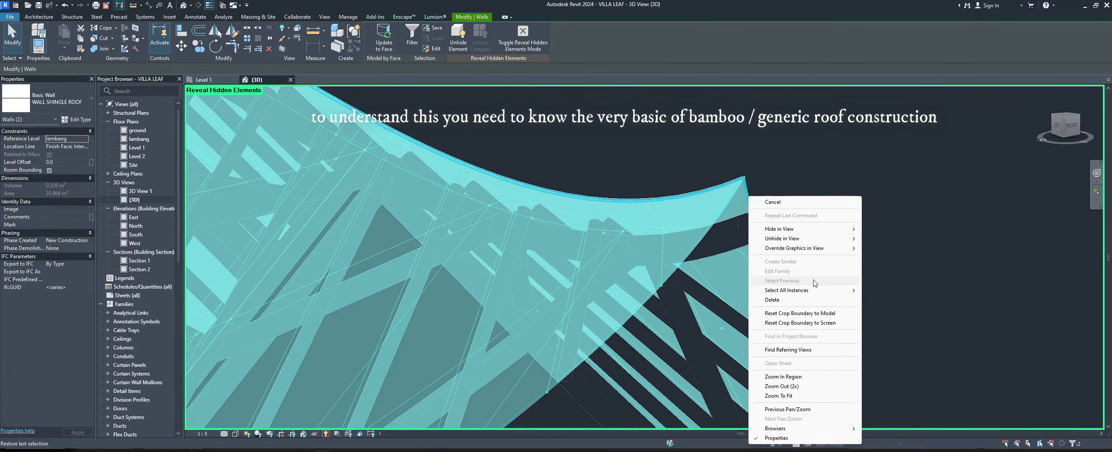
{"action": "left_click", "coordinate": [889, 239]}
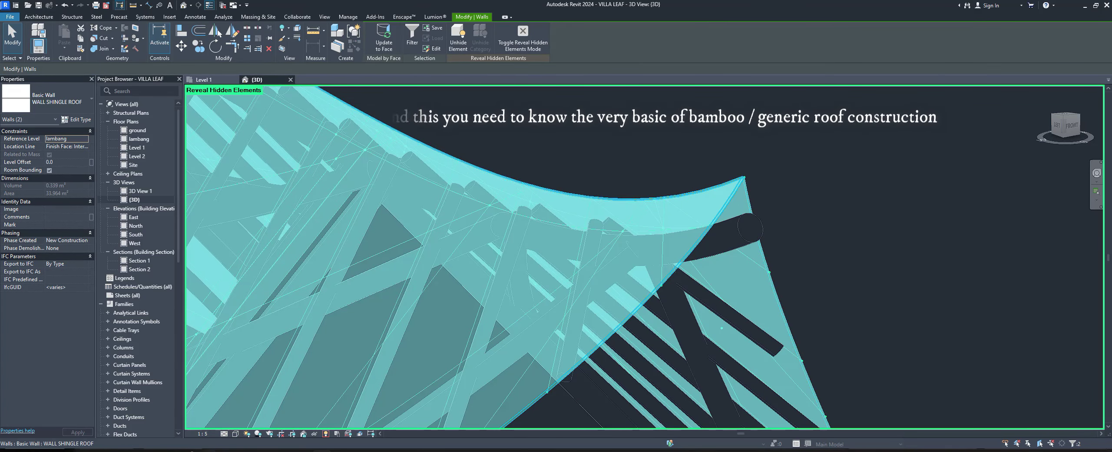
{"action": "left_click", "coordinate": [326, 433]}
{"action": "scroll", "coordinate": [747, 226], "scroll_direction": "down", "scroll_amount": 5}
{"action": "mouse_move", "coordinate": [774, 270]}
{"action": "middle_mouse_down", "text": "shift"}
{"action": "mouse_move", "coordinate": [837, 318]}
{"action": "mouse_move", "coordinate": [445, 246]}
{"action": "mouse_move", "coordinate": [837, 263]}
{"action": "middle_mouse_up", "text": "shift"}
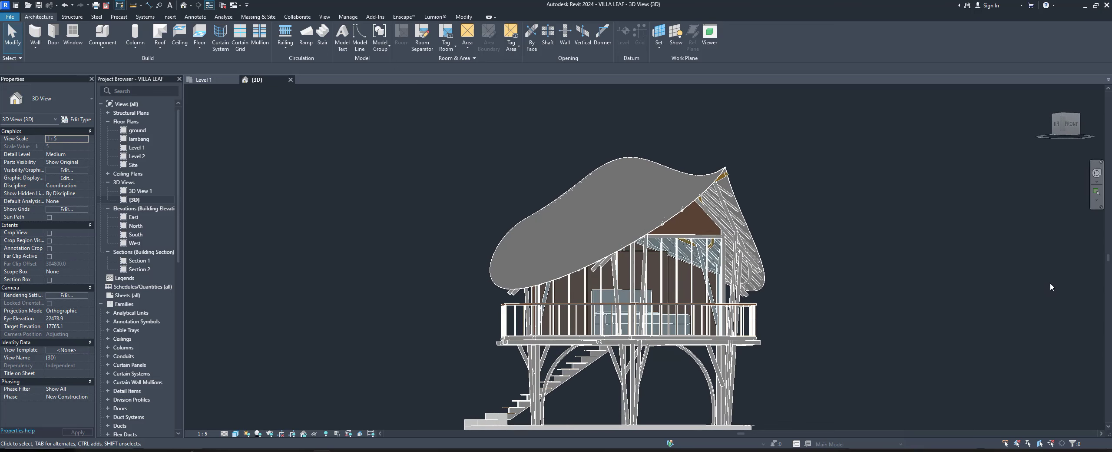
Create a new project from the Default_M_ENG.rte template in the Templates folder.
{"action": "left_click", "coordinate": [10, 16]}
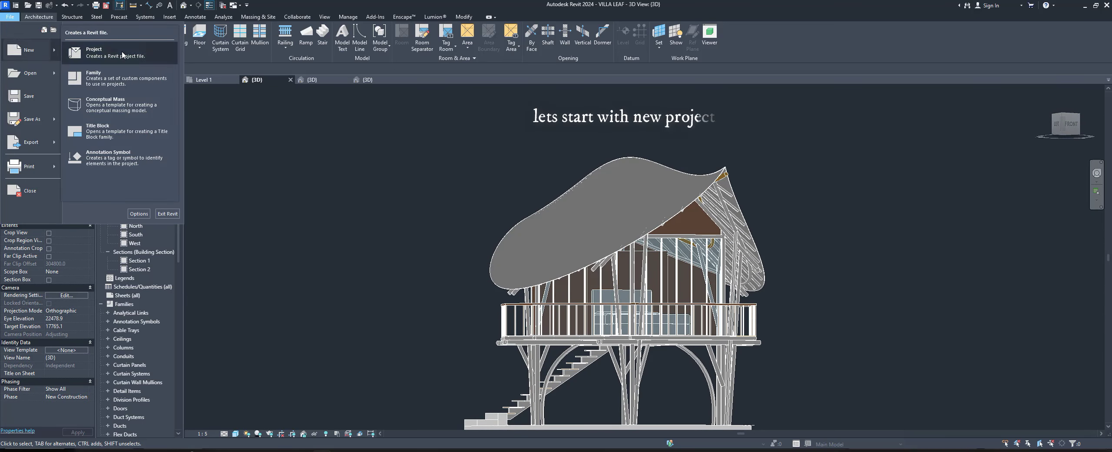
{"action": "left_click", "coordinate": [89, 47]}
{"action": "left_click", "coordinate": [537, 210]}
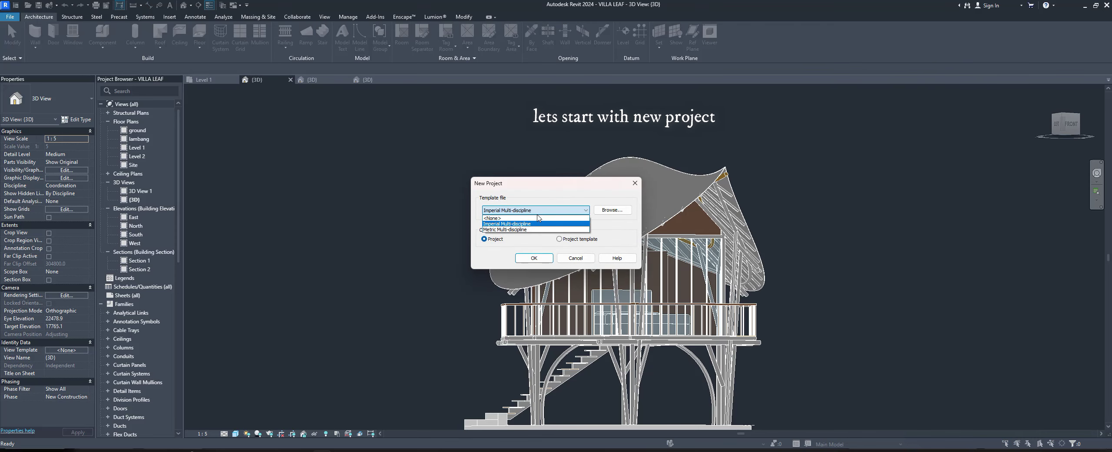
{"action": "left_click", "coordinate": [538, 223]}
{"action": "left_click", "coordinate": [612, 210]}
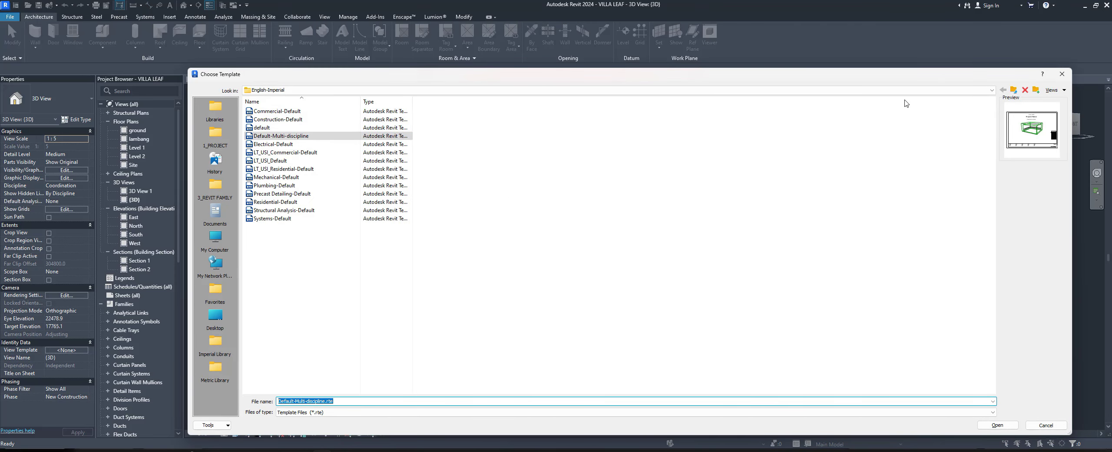
{"action": "left_click", "coordinate": [1011, 89]}
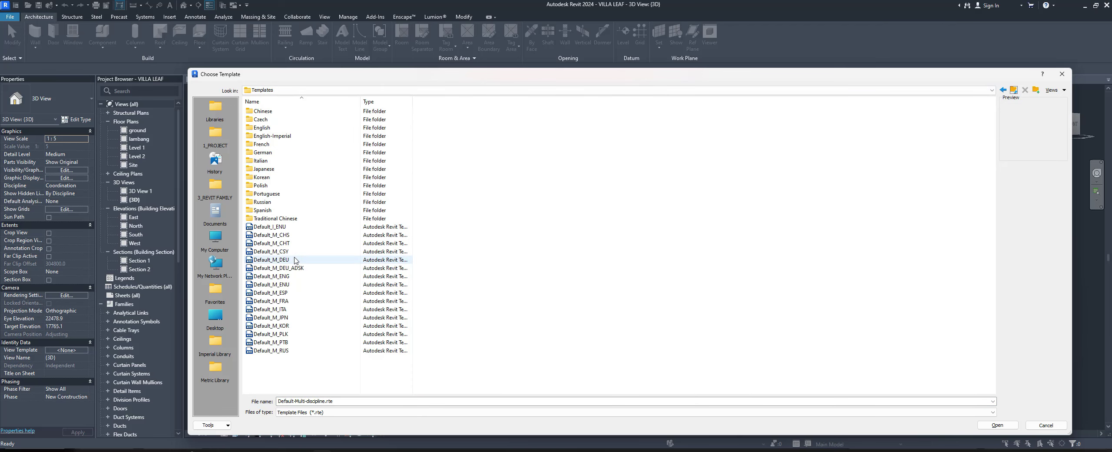
{"action": "double_click", "coordinate": [271, 276]}
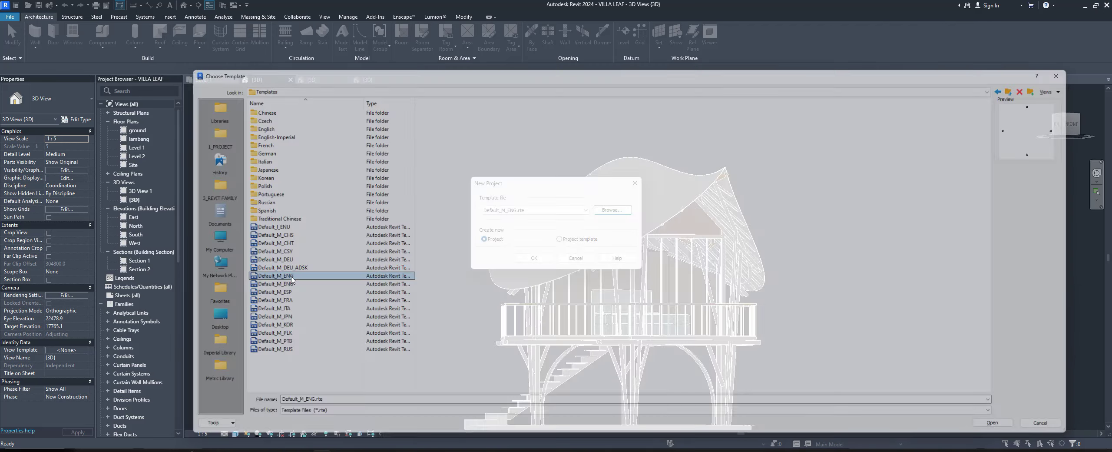
{"action": "left_click", "coordinate": [535, 260]}
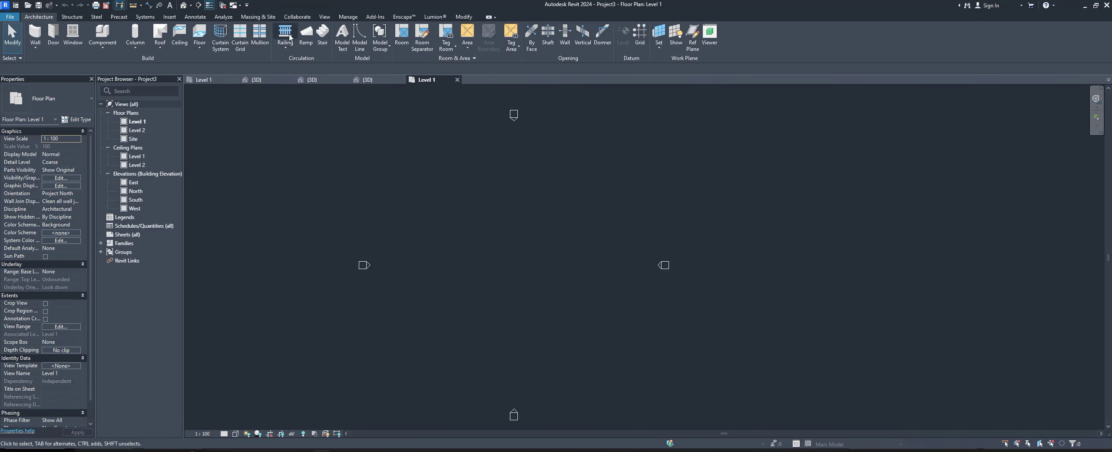
Open the new project's default 3D view.
{"action": "left_click", "coordinate": [324, 17]}
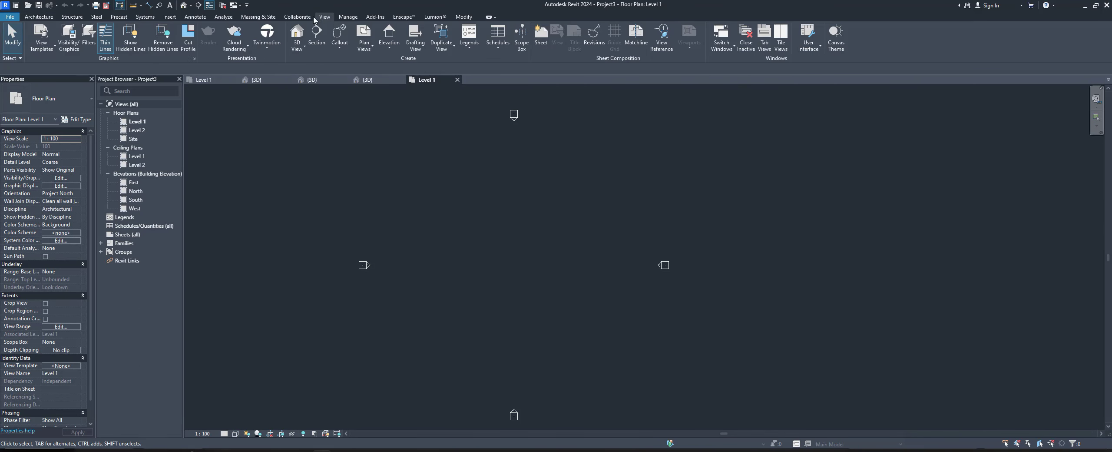
{"action": "left_click", "coordinate": [295, 37]}
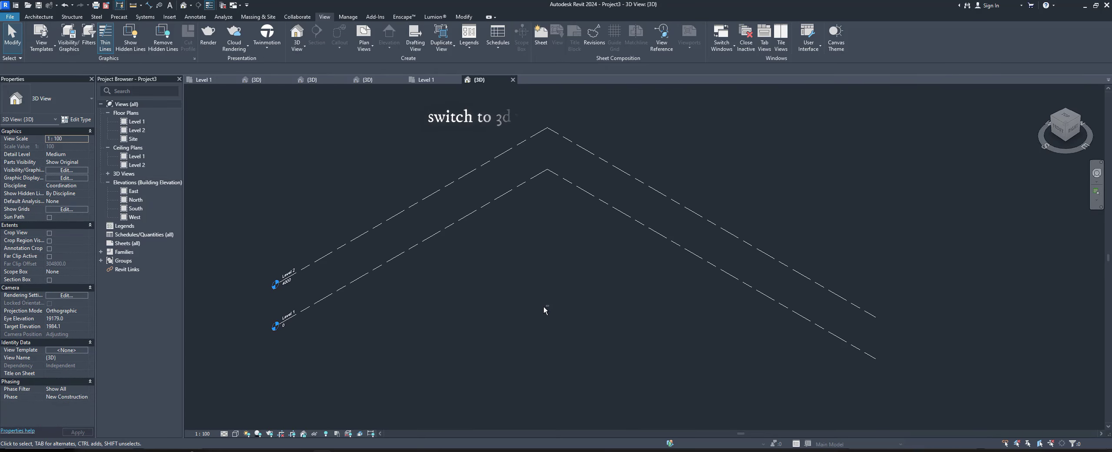
{"action": "middle_click_drag", "start_coordinate": [550, 310], "coordinate": [513, 304], "text": "shift"}
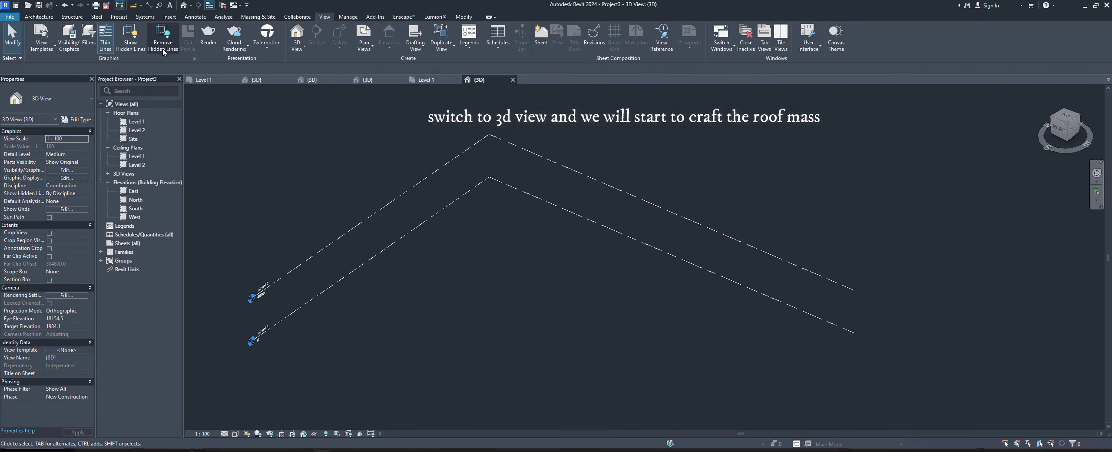
Start an in-place mass named Mass 1, dismissing the Show Mass notice.
{"action": "left_click", "coordinate": [38, 17]}
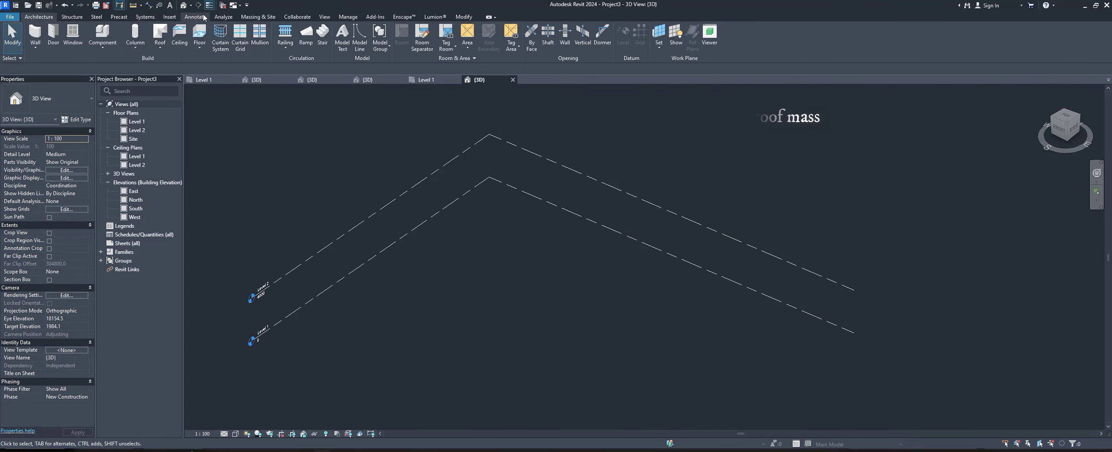
{"action": "left_click", "coordinate": [258, 16]}
{"action": "left_click", "coordinate": [88, 37]}
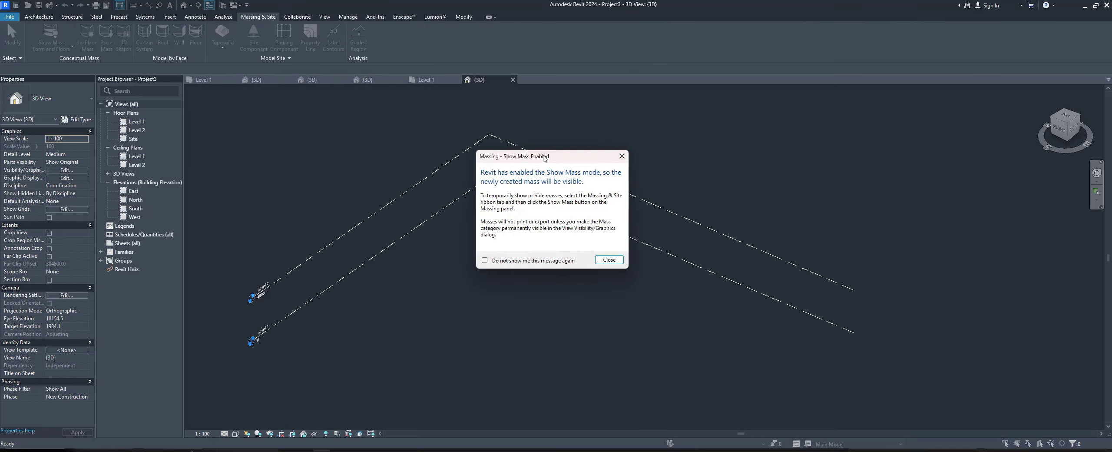
{"action": "left_click", "coordinate": [609, 260]}
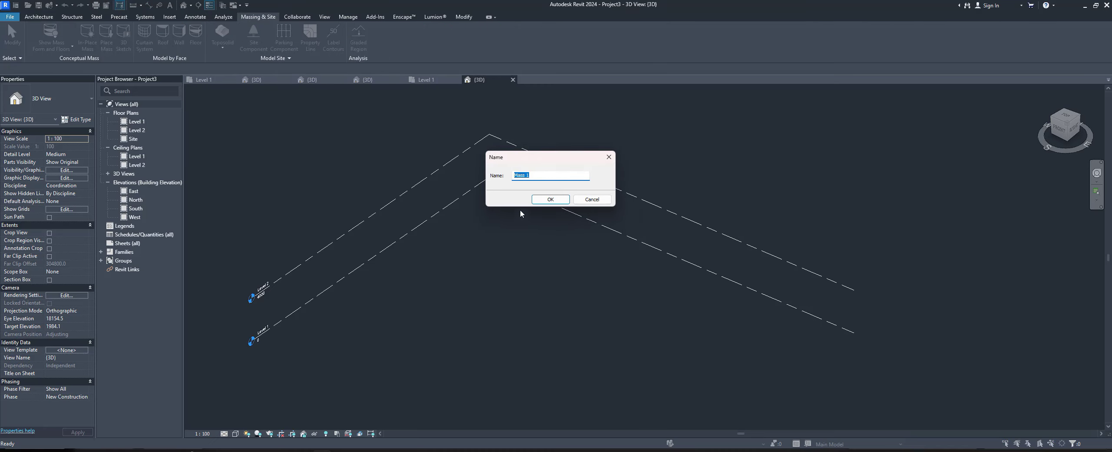
{"action": "left_click", "coordinate": [567, 200]}
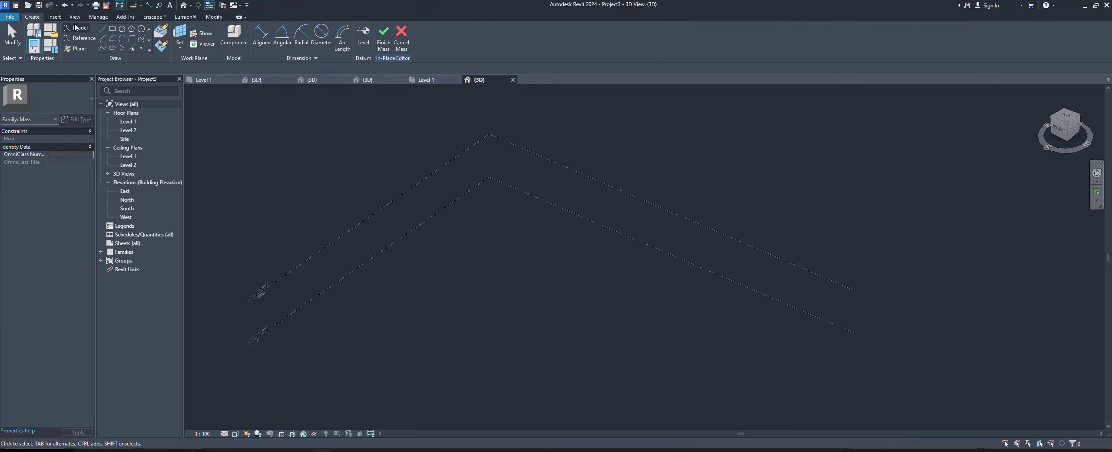
Draw a base reference line and set its length to 9000.
{"action": "left_click", "coordinate": [103, 28]}
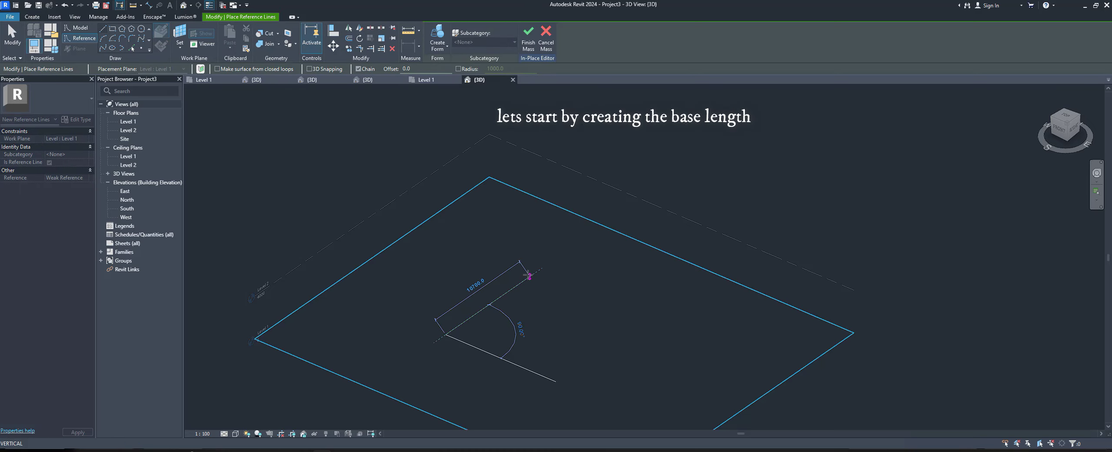
{"action": "left_click", "coordinate": [508, 291]}
{"action": "key", "text": "Escape"}
{"action": "key", "text": "Escape"}
{"action": "scroll", "coordinate": [484, 316], "scroll_direction": "up", "scroll_amount": 3}
{"action": "left_click", "coordinate": [456, 306]}
{"action": "left_click", "coordinate": [457, 294]}
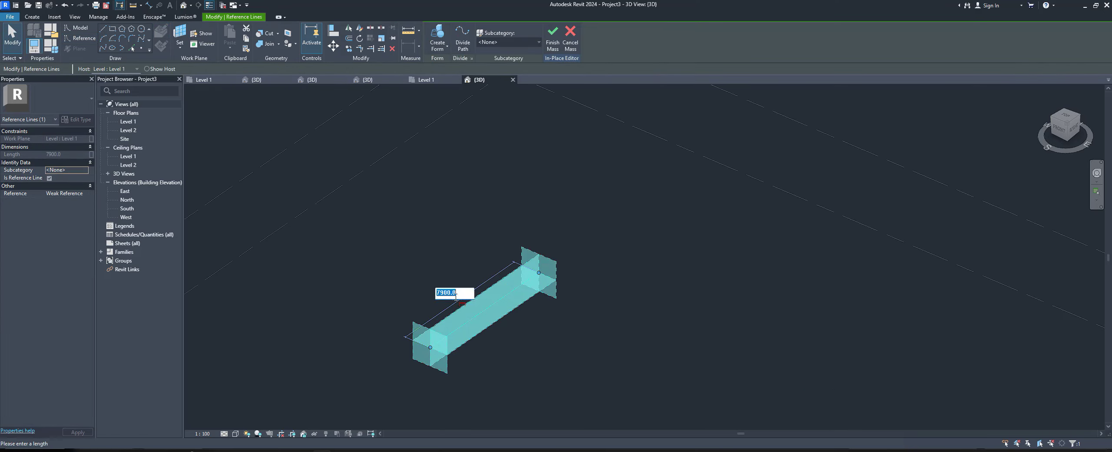
{"action": "key", "text": "Return"}
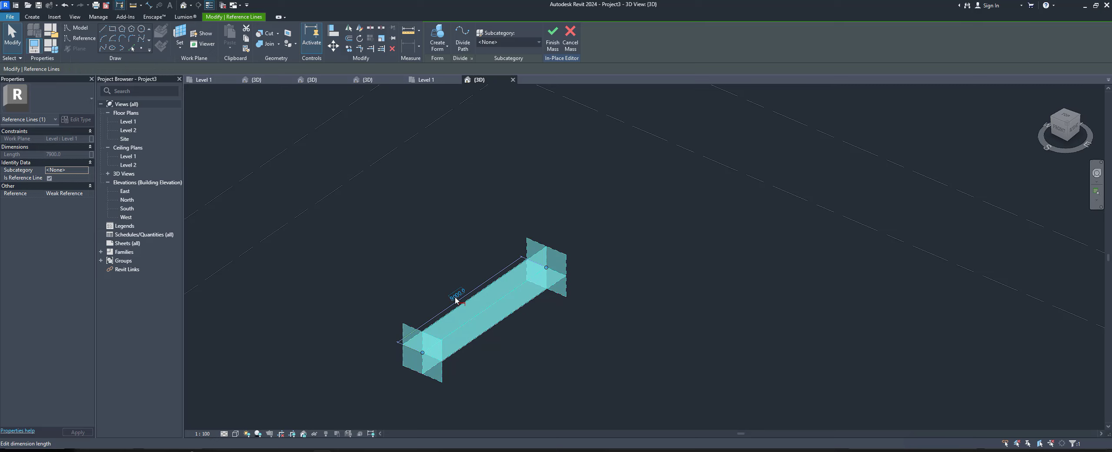
{"action": "mouse_move", "coordinate": [586, 333]}
{"action": "middle_mouse_down"}
{"action": "mouse_move", "coordinate": [514, 317]}
{"action": "mouse_move", "coordinate": [562, 303]}
{"action": "middle_mouse_up"}
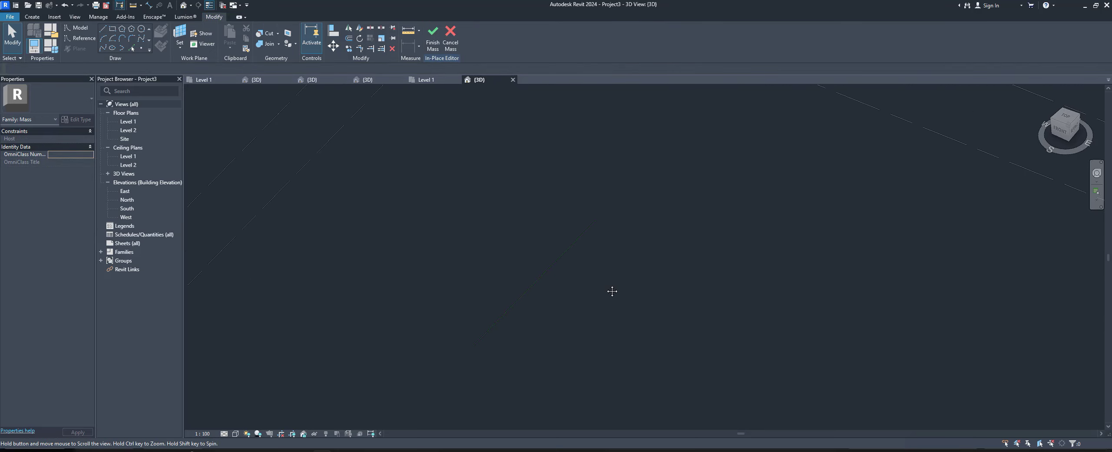
{"action": "left_click", "coordinate": [143, 49]}
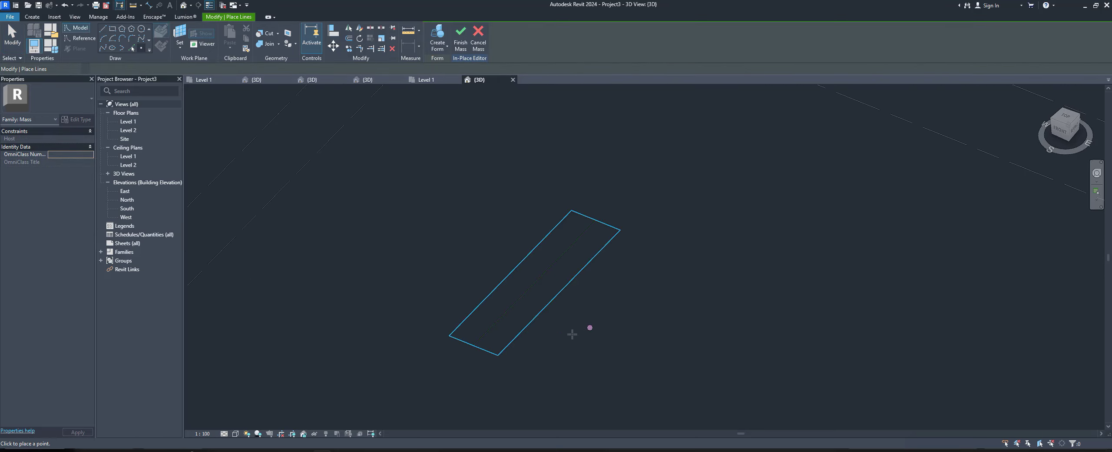
Place reference points at the base line's end and midpoint.
{"action": "left_click", "coordinate": [474, 345]}
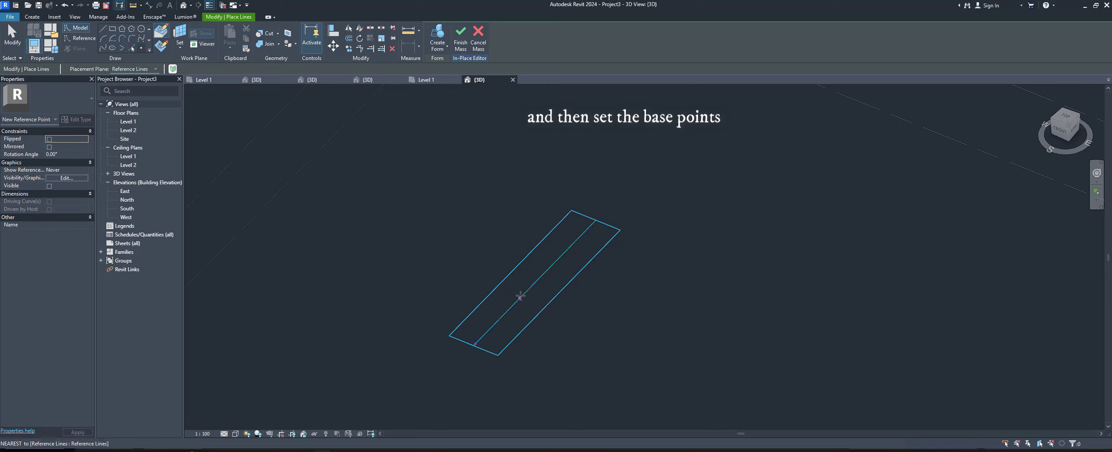
{"action": "left_click", "coordinate": [536, 284]}
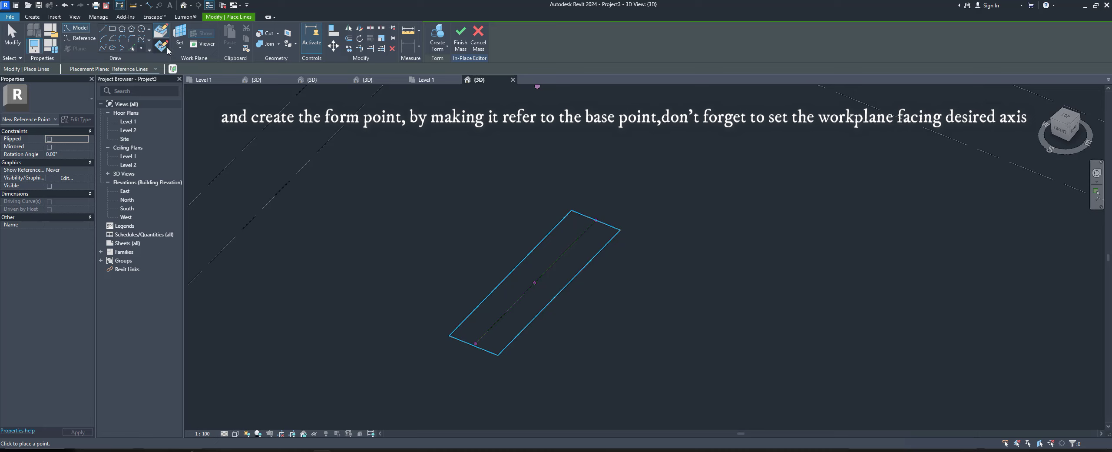
{"action": "key", "text": "Escape"}
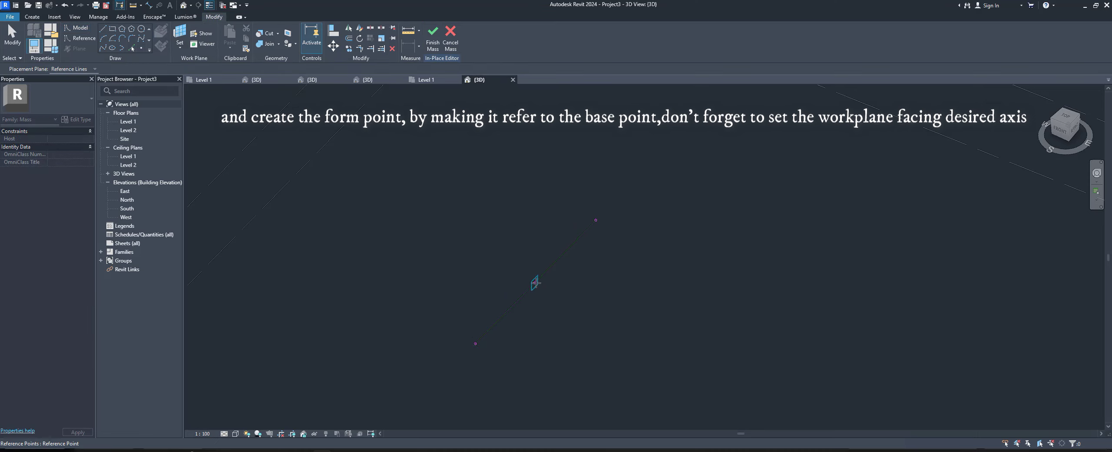
Host a new form point on the midpoint reference point and select it.
{"action": "left_click", "coordinate": [535, 283]}
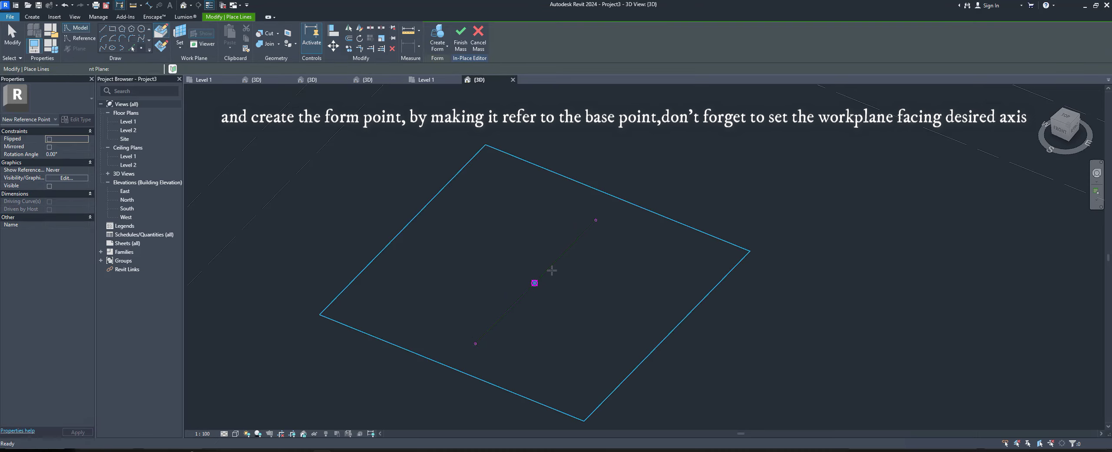
{"action": "left_click", "coordinate": [535, 283]}
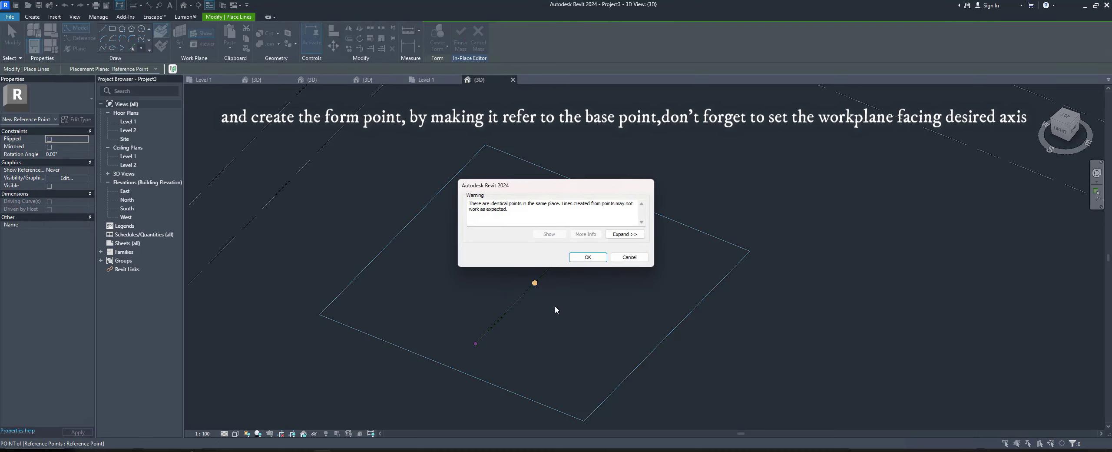
{"action": "left_click", "coordinate": [583, 259]}
{"action": "key", "text": "Escape"}
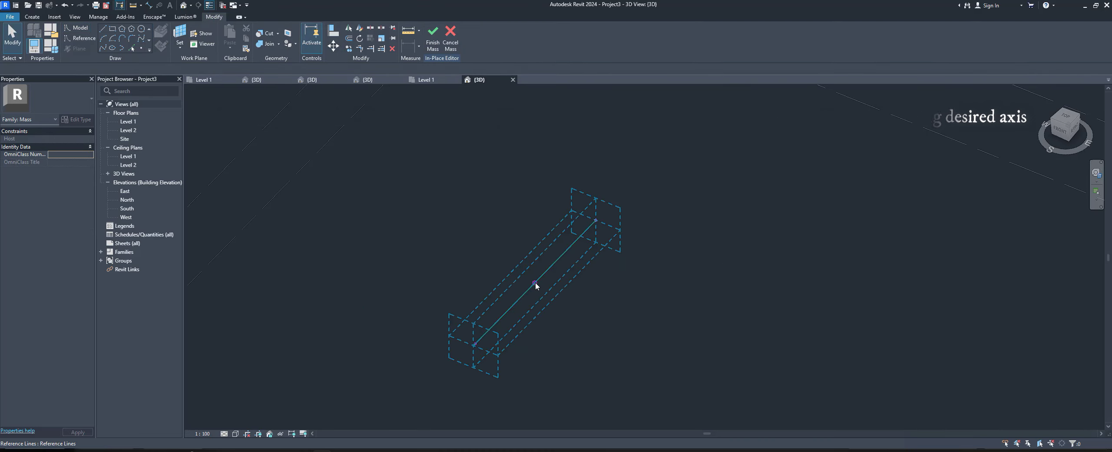
{"action": "left_click", "coordinate": [535, 283]}
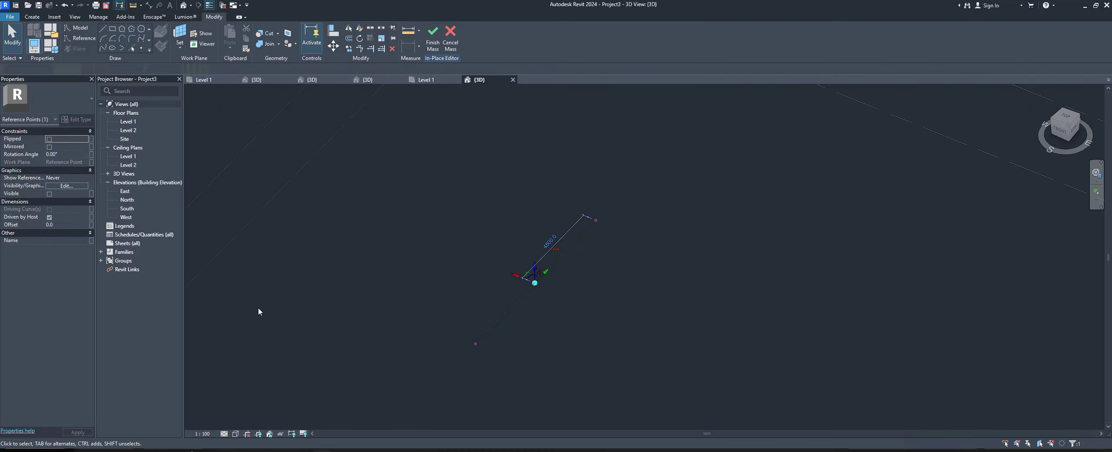
Give the hosted point a 3500 offset linked to new instance parameter ROOF HEIGHT.
{"action": "left_click", "coordinate": [73, 224]}
{"action": "type", "text": "350"}
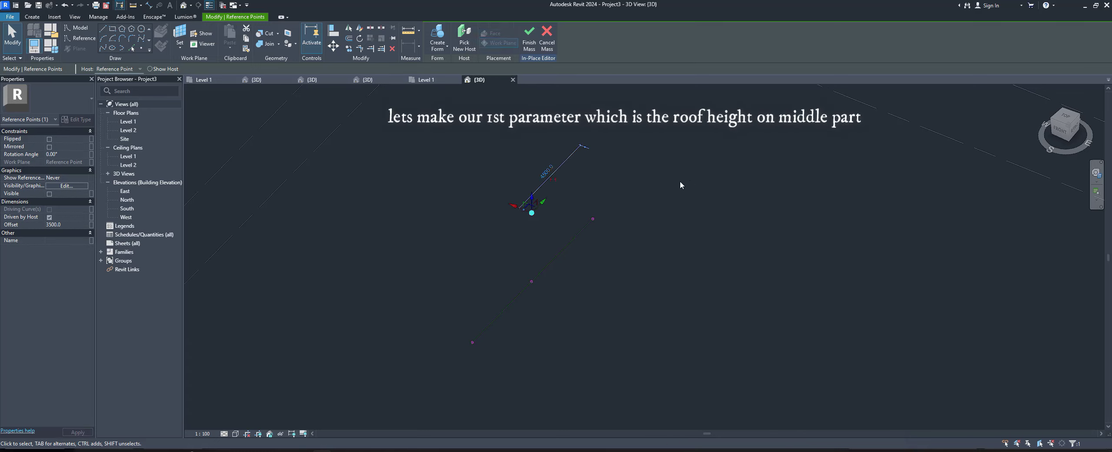
{"action": "left_click", "coordinate": [91, 225]}
{"action": "type", "text": "ROOF HEIGHT"}
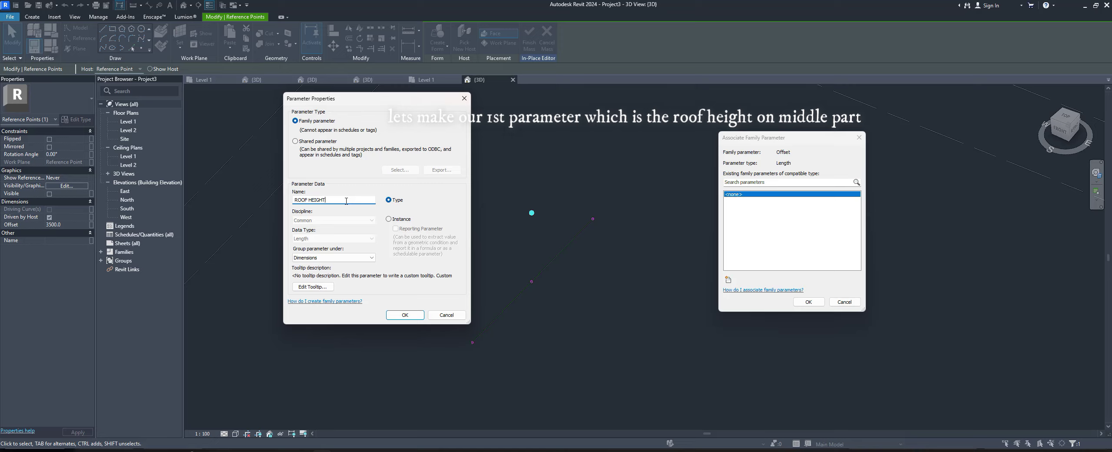
{"action": "left_click", "coordinate": [405, 314]}
{"action": "left_click", "coordinate": [809, 302]}
{"action": "mouse_move", "coordinate": [772, 306]}
{"action": "middle_mouse_down", "text": "shift"}
{"action": "mouse_move", "coordinate": [551, 277]}
{"action": "mouse_move", "coordinate": [529, 323]}
{"action": "middle_mouse_up", "text": "shift"}
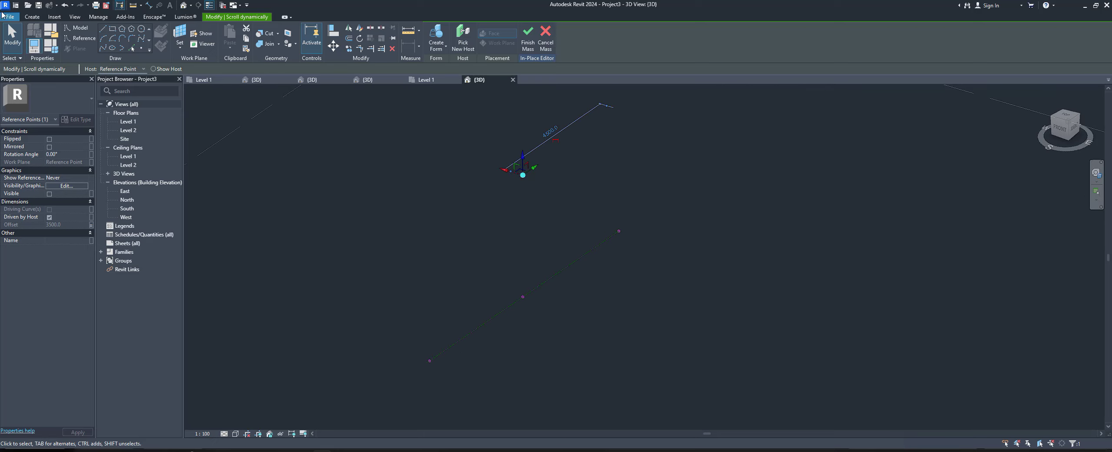
{"action": "left_click", "coordinate": [180, 35]}
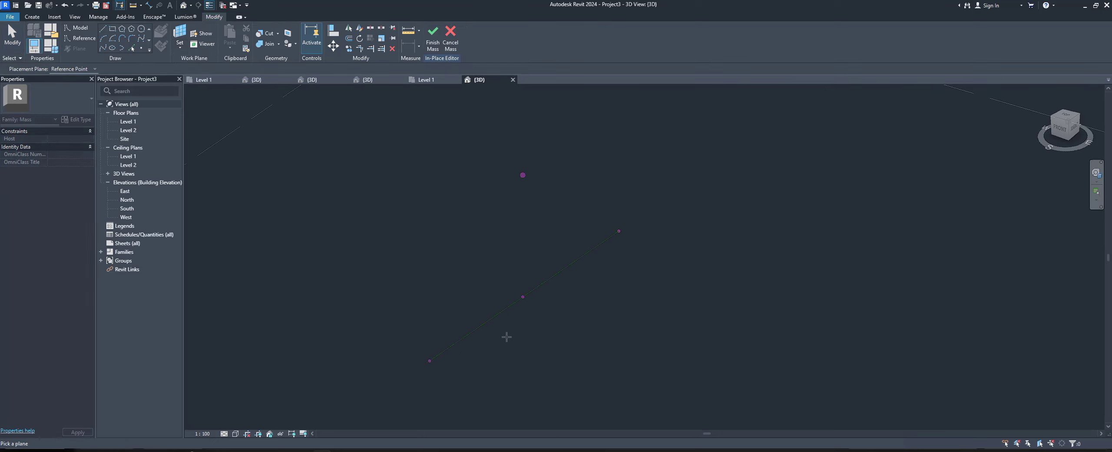
Place a width reference point hosted on the middle point and edit its offset.
{"action": "left_click", "coordinate": [523, 297]}
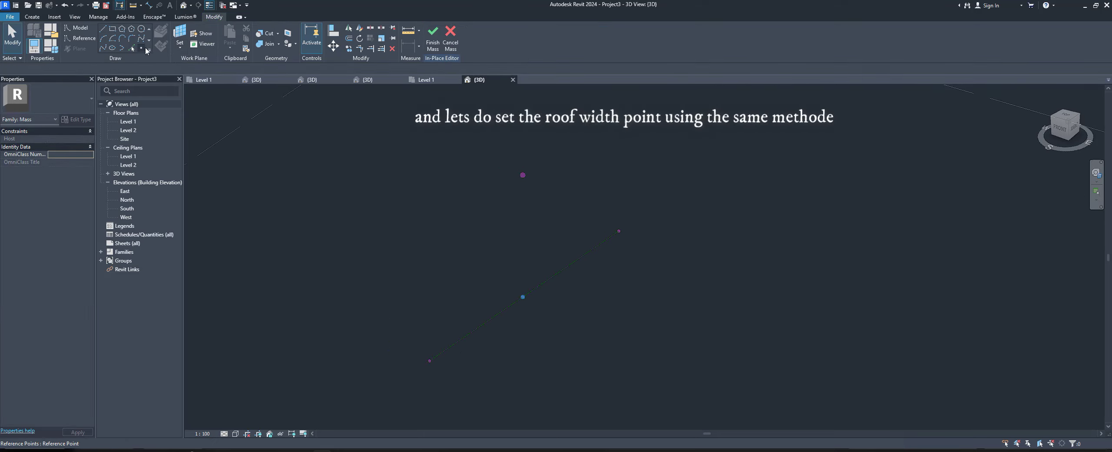
{"action": "left_click", "coordinate": [142, 49]}
{"action": "left_click", "coordinate": [523, 297]}
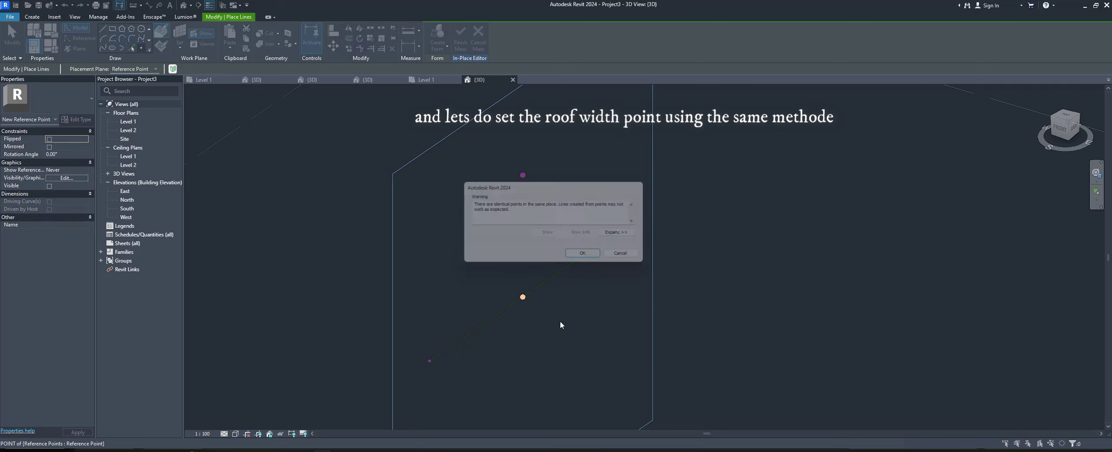
{"action": "left_click", "coordinate": [588, 257]}
{"action": "key", "text": "Escape"}
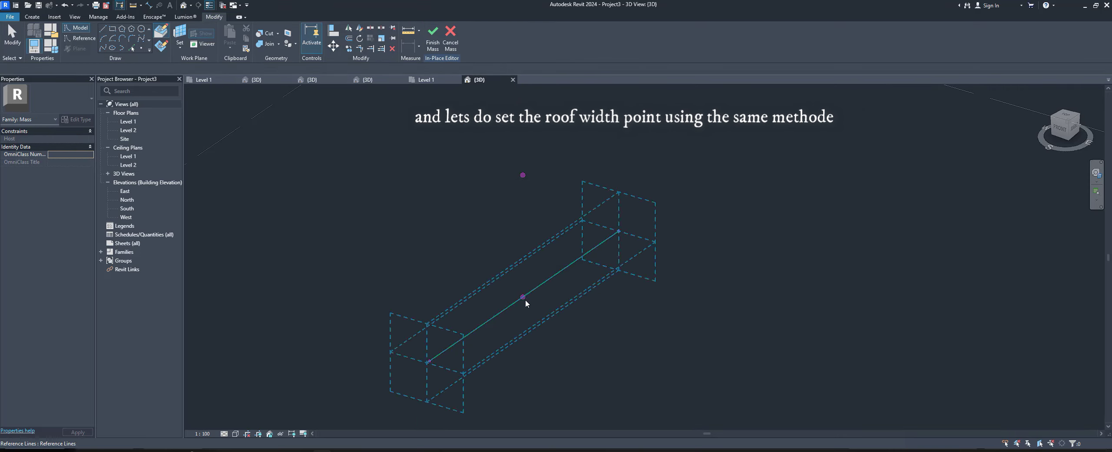
{"action": "left_click", "coordinate": [523, 297]}
{"action": "left_click", "coordinate": [65, 225]}
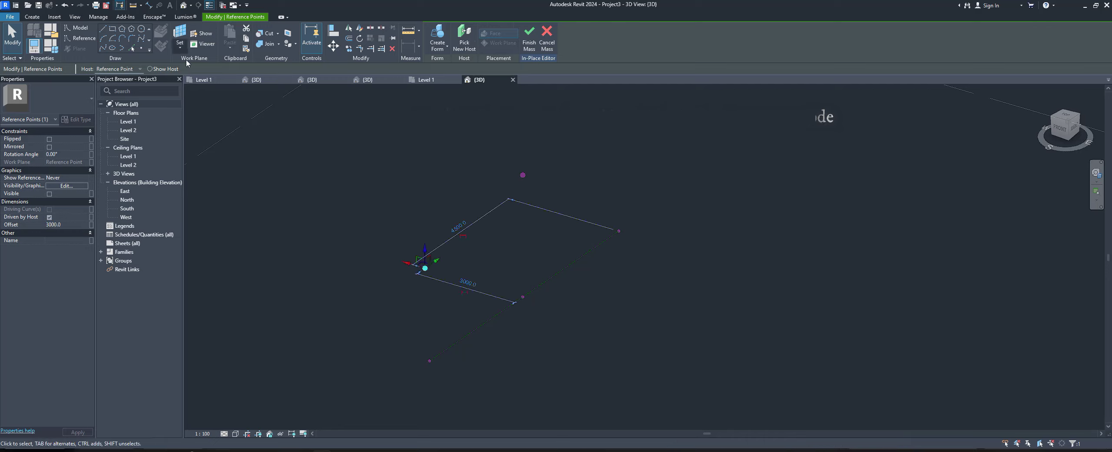
{"action": "key", "text": "Escape"}
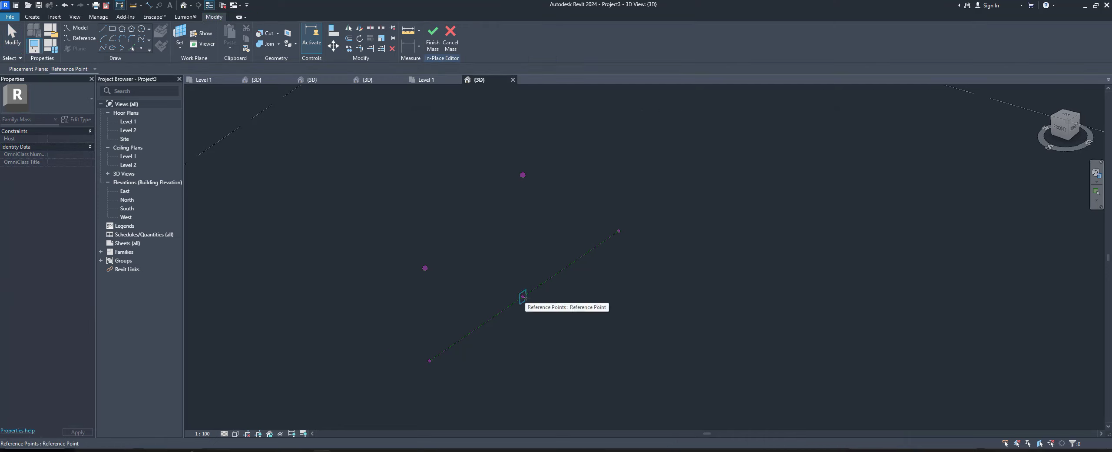
Place a second width point on the middle point with a 3000 offset.
{"action": "left_click", "coordinate": [523, 297]}
{"action": "key", "text": "l"}
{"action": "key", "text": "i"}
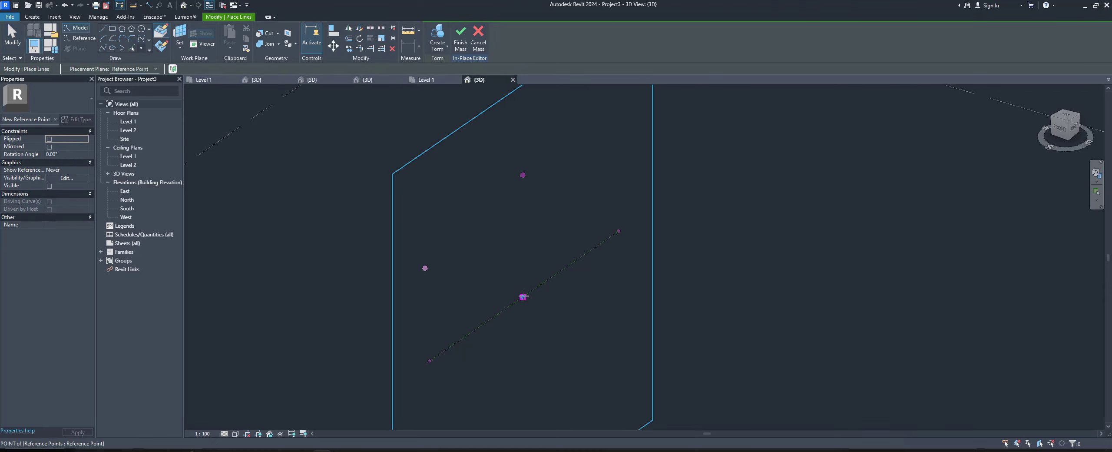
{"action": "left_click", "coordinate": [554, 306]}
{"action": "key", "text": "Escape"}
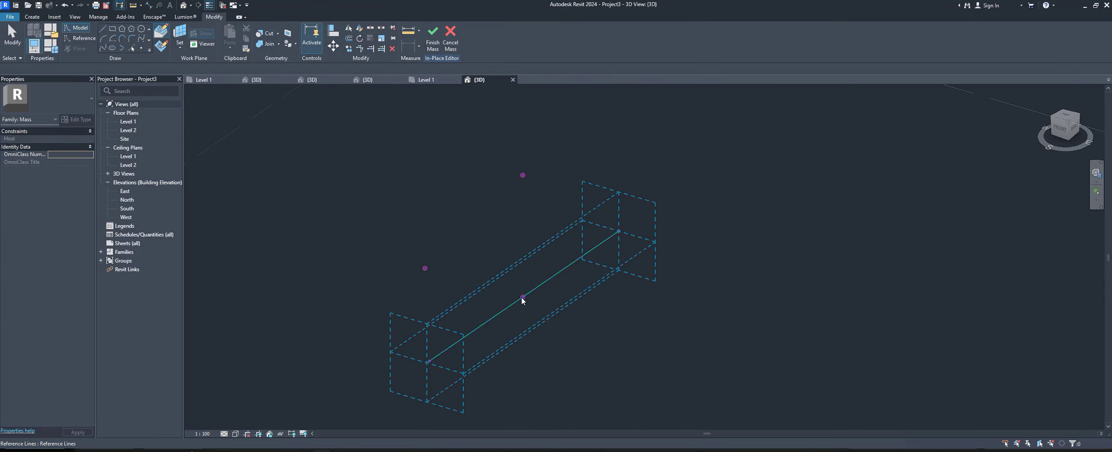
{"action": "left_click", "coordinate": [71, 224]}
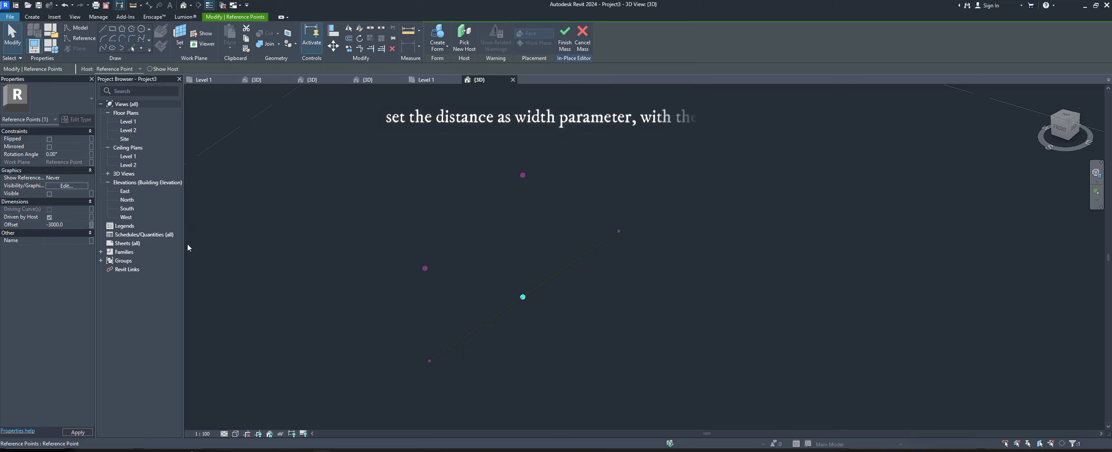
{"action": "left_click", "coordinate": [425, 268]}
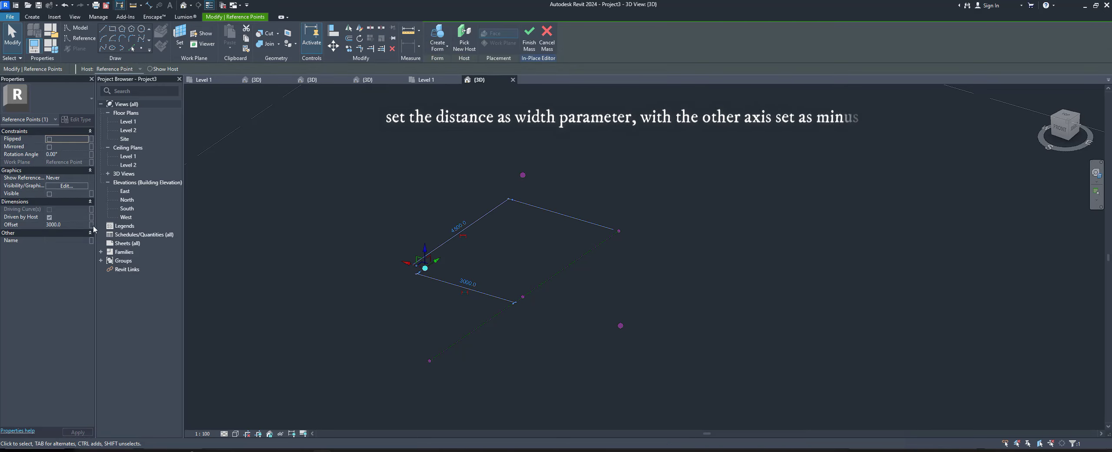
Link the 3000 point's offset to new instance parameter ROOF WIDTH and view Family Types.
{"action": "left_click", "coordinate": [91, 225]}
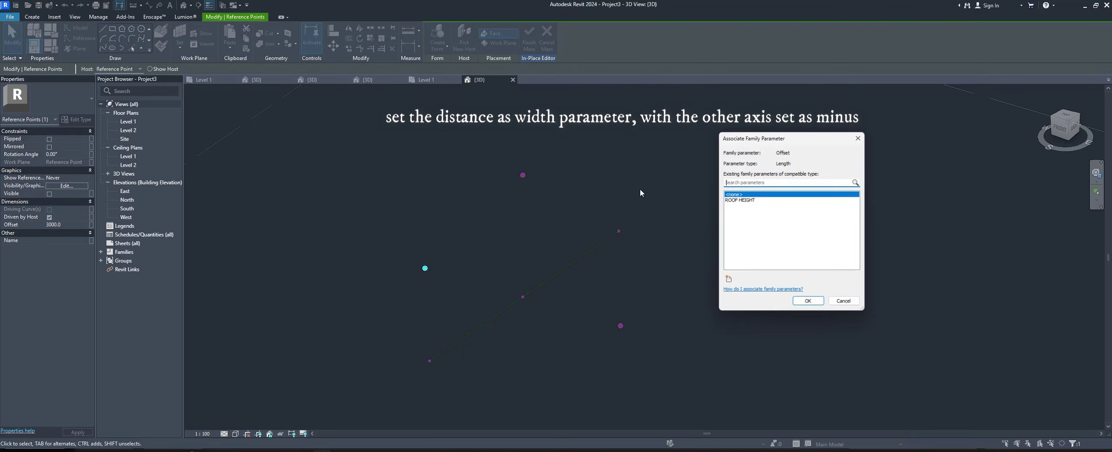
{"action": "left_click", "coordinate": [733, 279]}
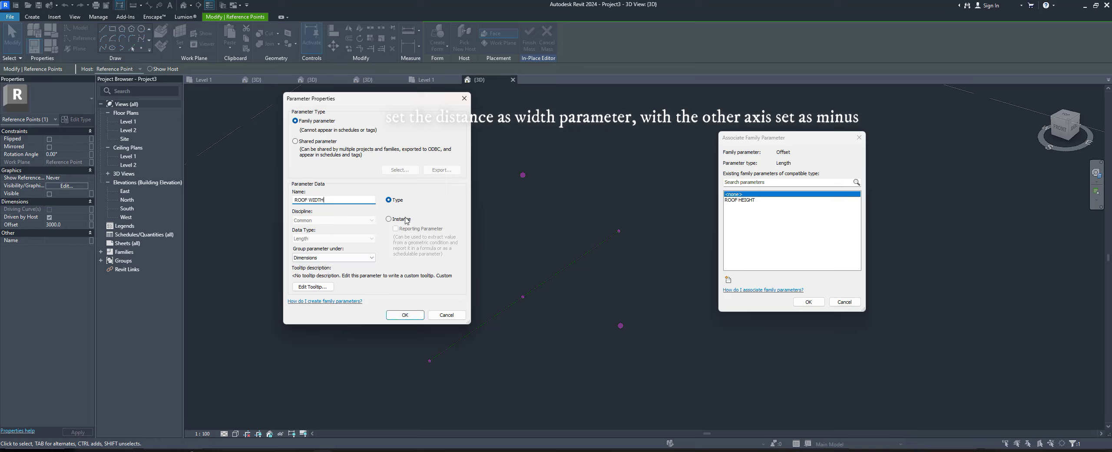
{"action": "left_click", "coordinate": [406, 317]}
{"action": "left_click", "coordinate": [809, 303]}
{"action": "left_click_drag", "start_coordinate": [670, 310], "coordinate": [581, 350]}
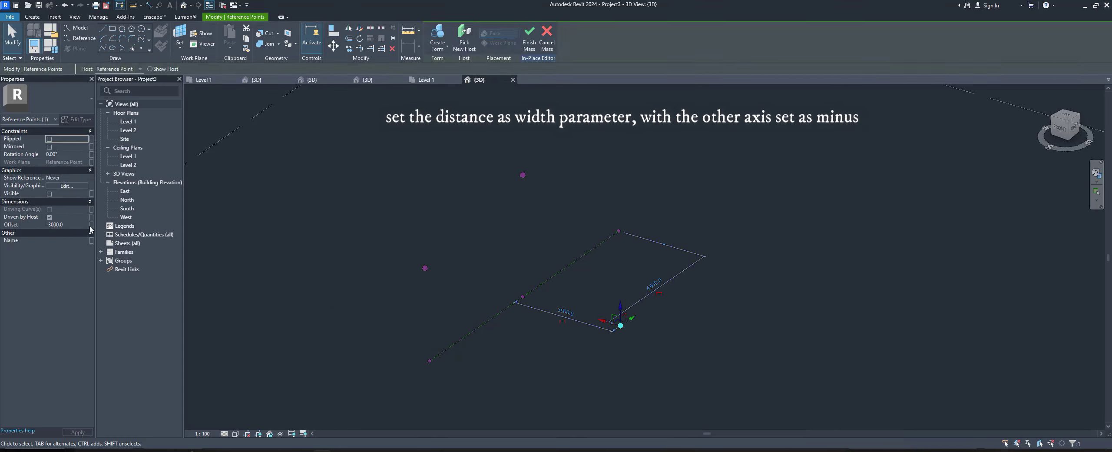
{"action": "left_click", "coordinate": [51, 45]}
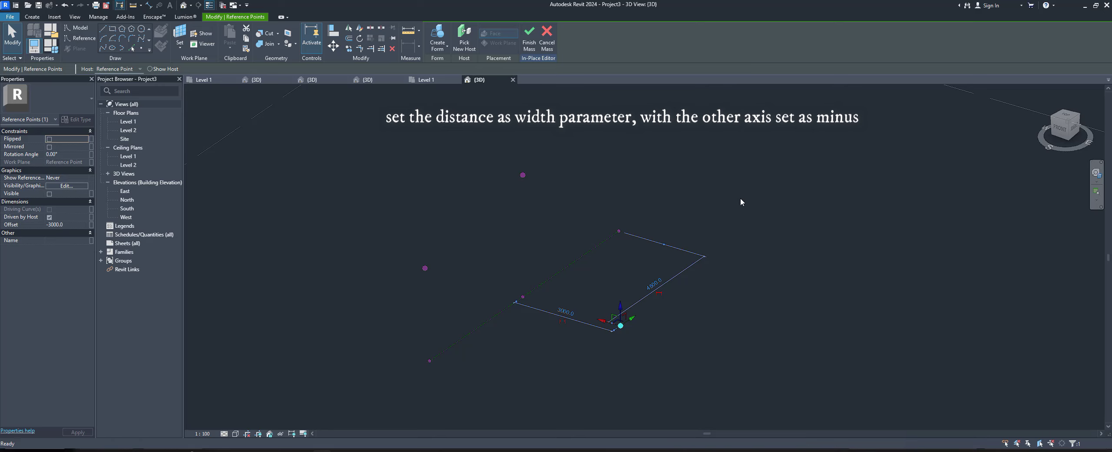
{"action": "left_click_drag", "start_coordinate": [193, 128], "coordinate": [475, 129]}
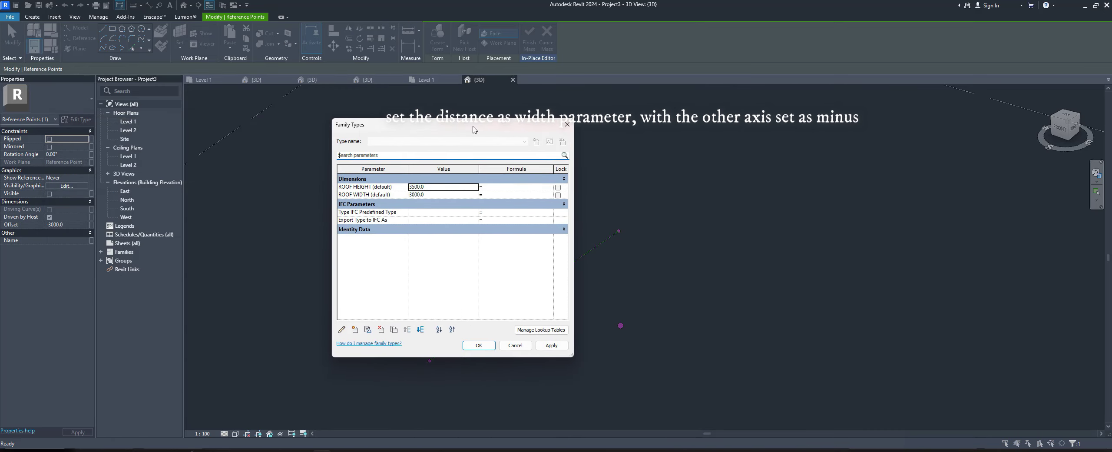
Add instance parameter ROOF WIDTH - with formula =-ROOF WIDTH, giving -3000.
{"action": "left_click", "coordinate": [356, 329]}
{"action": "type", "text": "ROOF WIDTH -"}
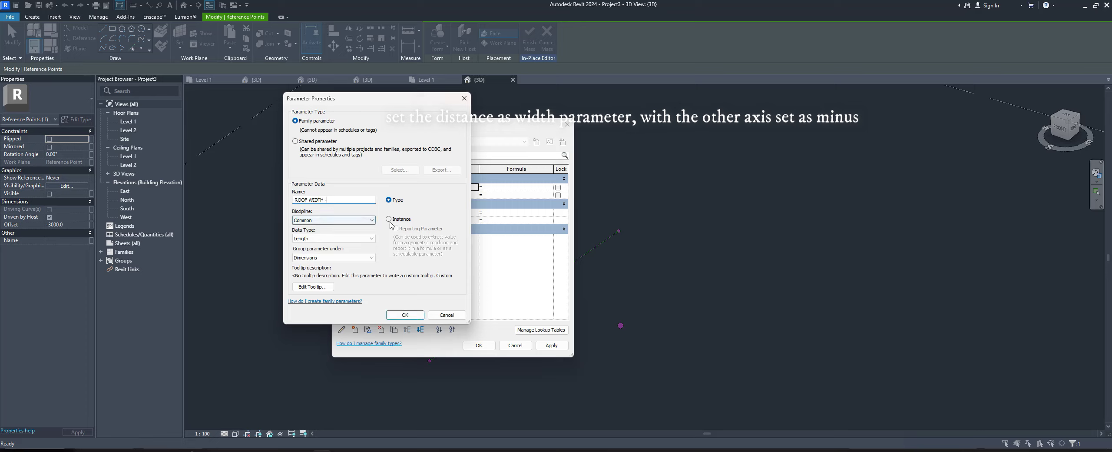
{"action": "left_click", "coordinate": [396, 219]}
{"action": "left_click", "coordinate": [405, 315]}
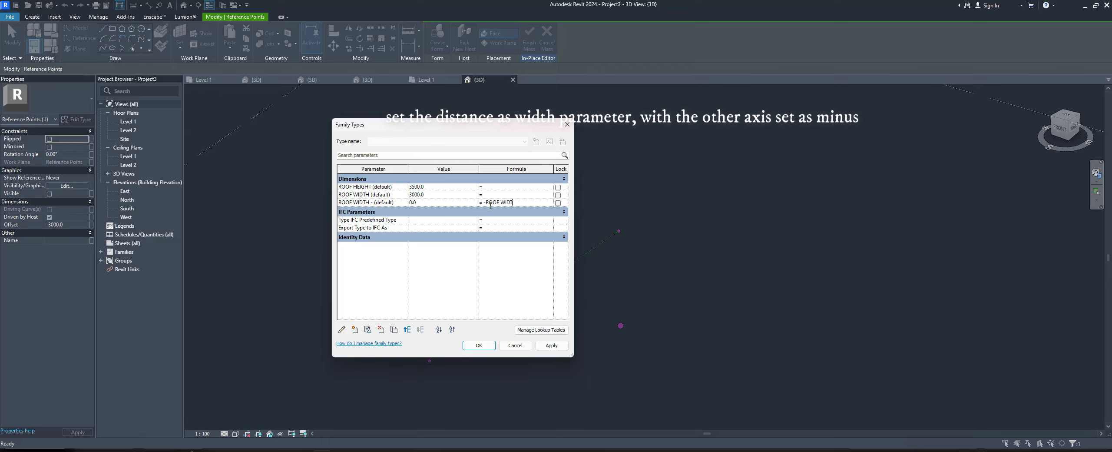
{"action": "left_click", "coordinate": [478, 345]}
{"action": "middle_click_drag", "start_coordinate": [524, 325], "coordinate": [478, 304], "text": "shift"}
{"action": "left_click", "coordinate": [51, 44]}
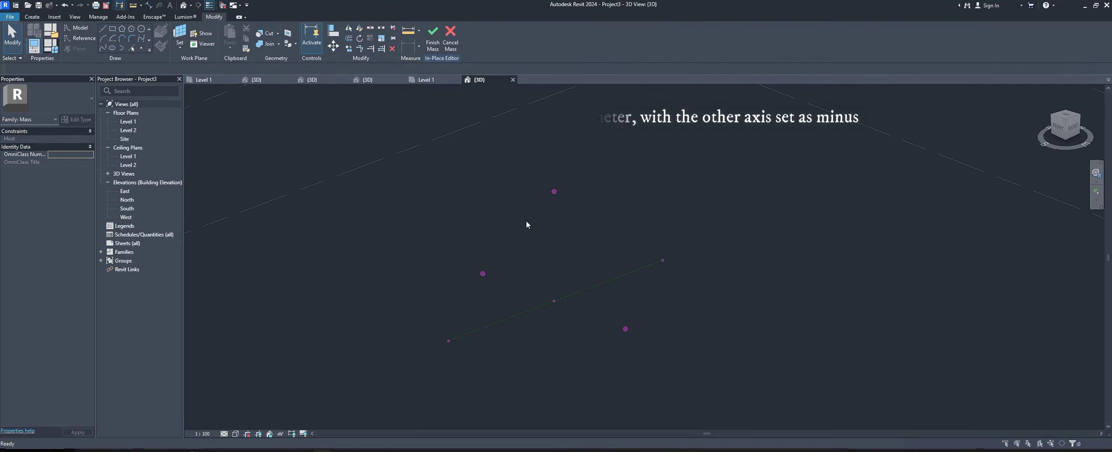
Flex the family to ROOF HEIGHT 2000 and ROOF WIDTH 4000.
{"action": "left_click_drag", "start_coordinate": [474, 131], "coordinate": [265, 136]}
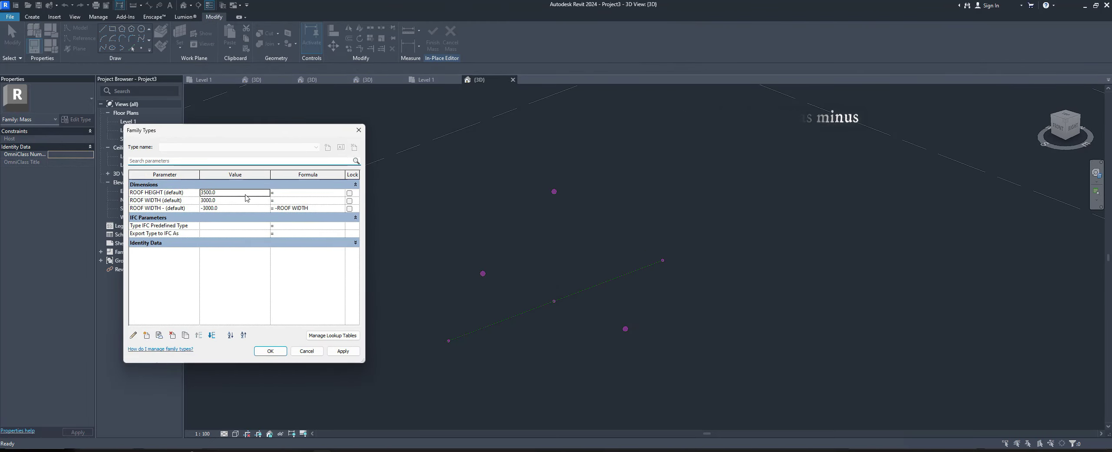
{"action": "left_click", "coordinate": [246, 194]}
{"action": "type", "text": "2000"}
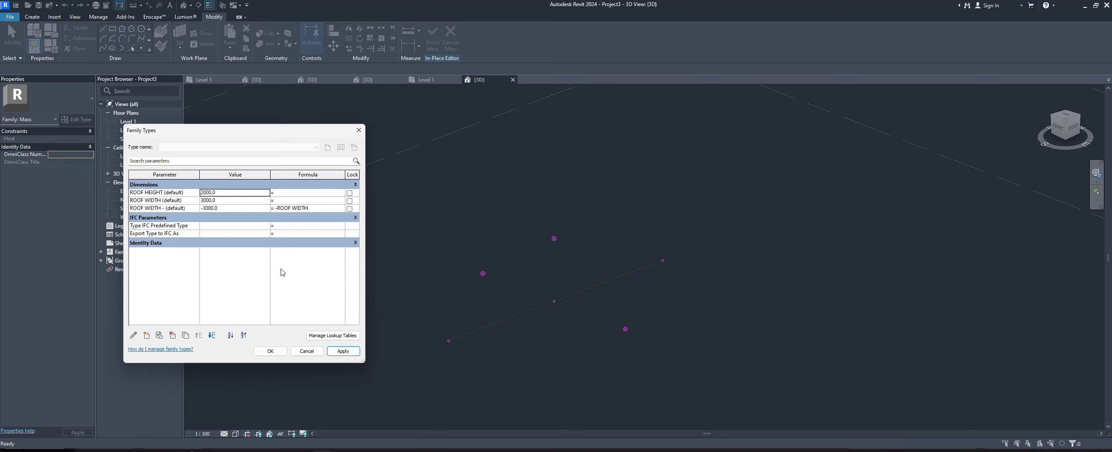
{"action": "left_click", "coordinate": [237, 201]}
{"action": "type", "text": "4000"}
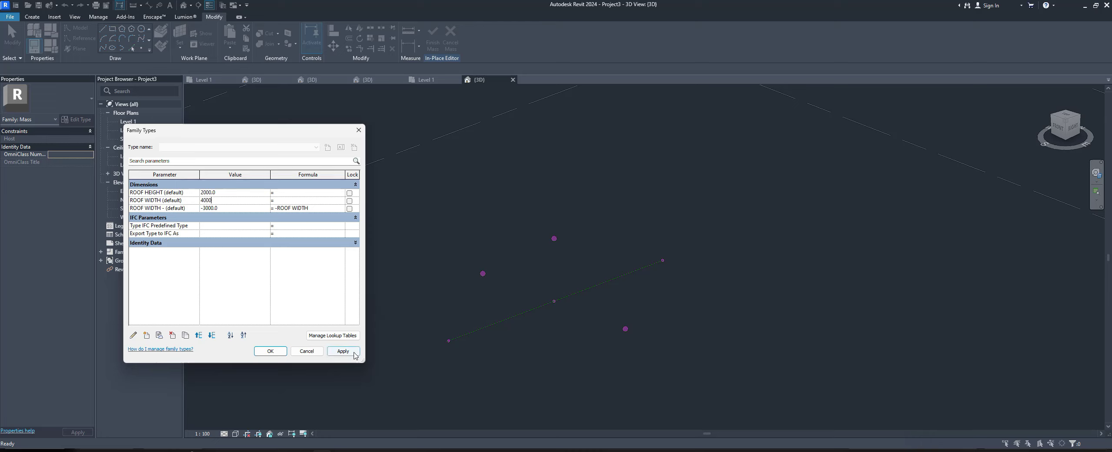
{"action": "left_click", "coordinate": [355, 355]}
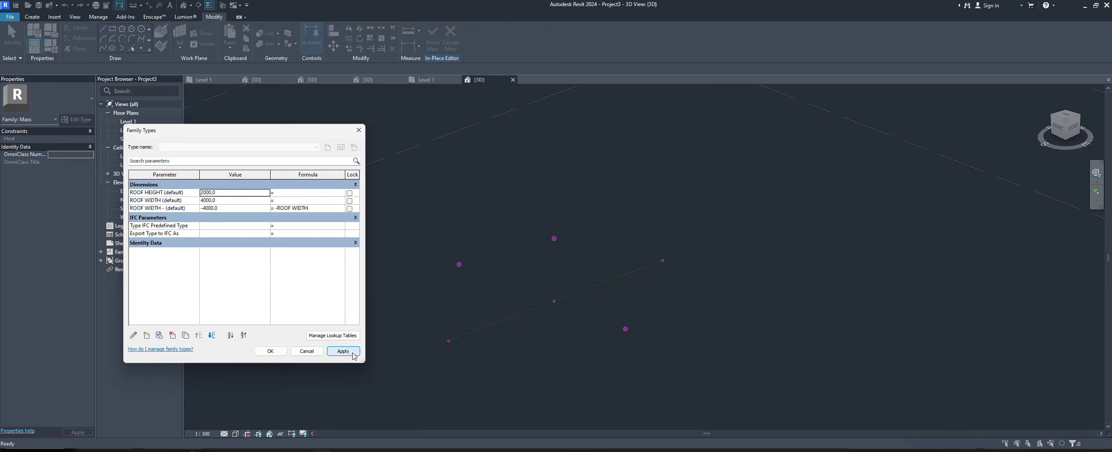
{"action": "left_click", "coordinate": [270, 352]}
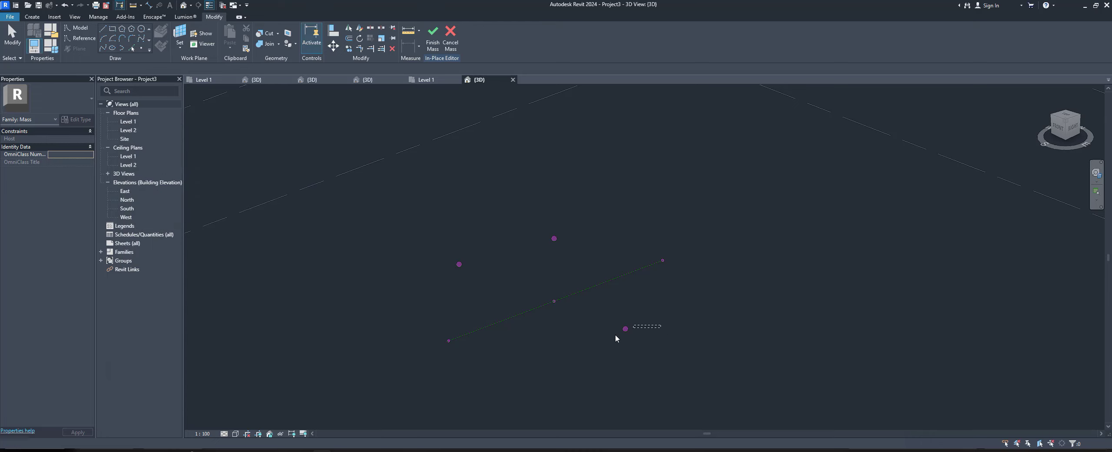
Link the opposite width point's offset to parameter ROOF WIDTH -.
{"action": "left_click", "coordinate": [625, 328]}
{"action": "left_click", "coordinate": [91, 224]}
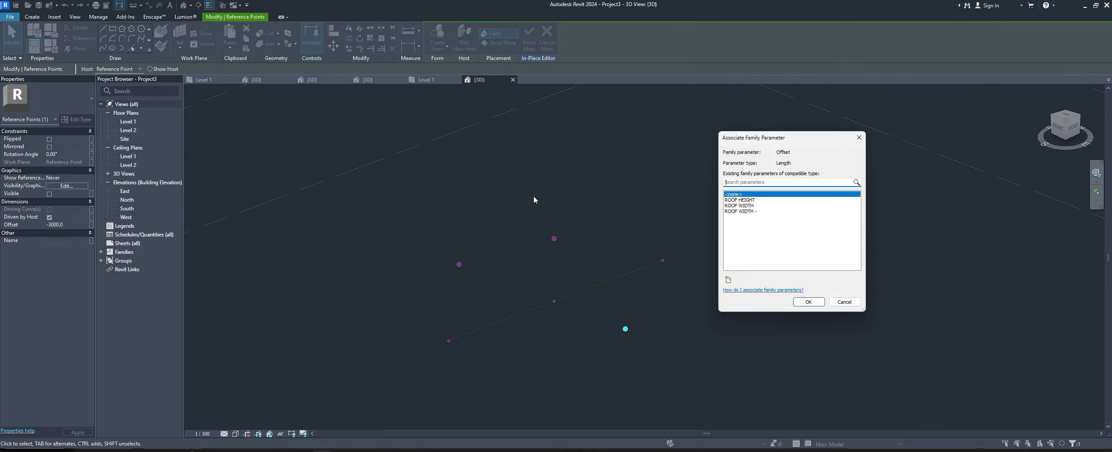
{"action": "left_click", "coordinate": [744, 212]}
{"action": "left_click", "coordinate": [809, 302]}
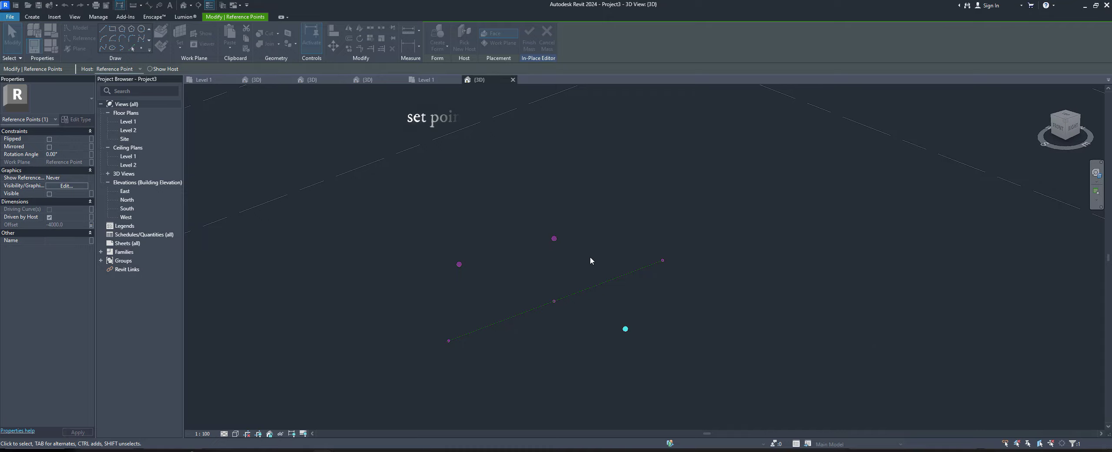
{"action": "key", "text": "Escape"}
Set the work plane to the reference point at the base line's left end.
{"action": "mouse_move", "coordinate": [586, 340]}
{"action": "middle_mouse_down", "text": "shift"}
{"action": "mouse_move", "coordinate": [771, 295]}
{"action": "mouse_move", "coordinate": [485, 282]}
{"action": "middle_mouse_up", "text": "shift"}
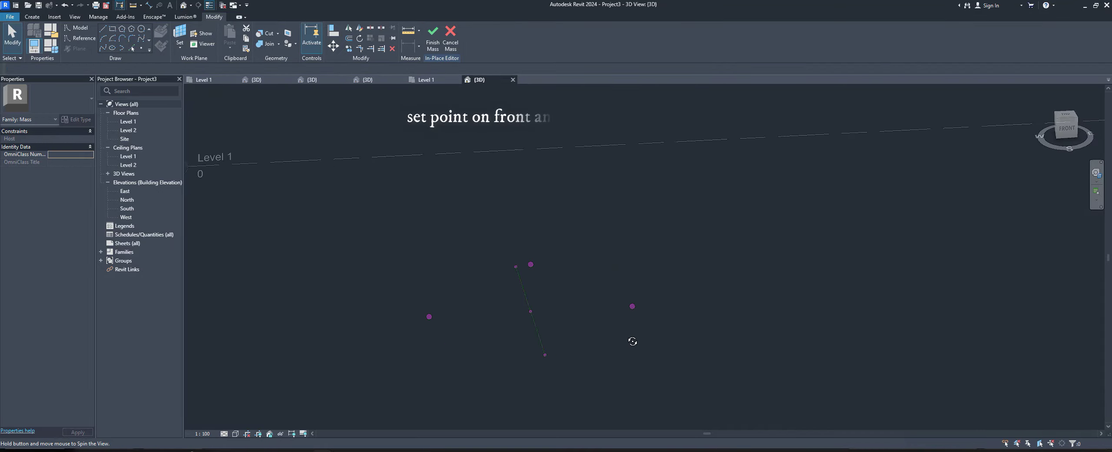
{"action": "middle_click_drag", "start_coordinate": [504, 343], "coordinate": [504, 364]}
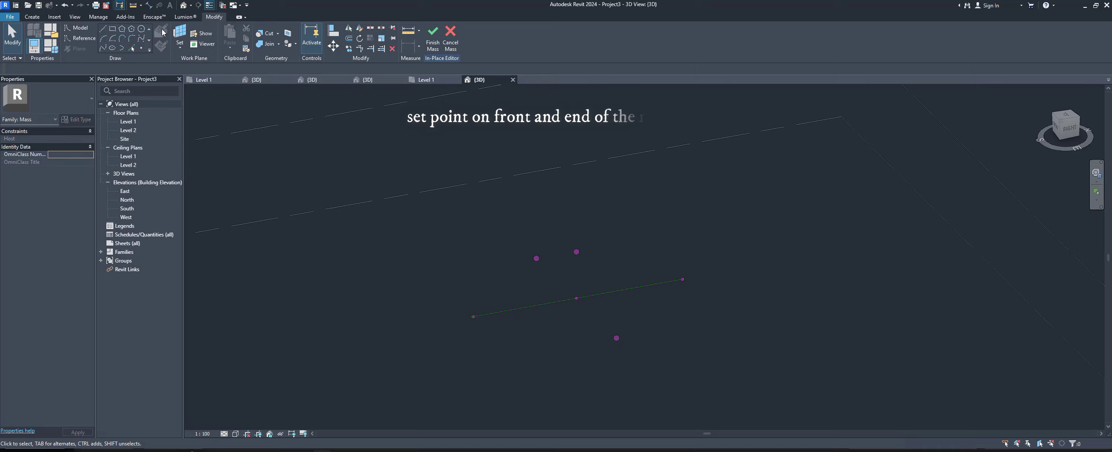
{"action": "left_click", "coordinate": [178, 48]}
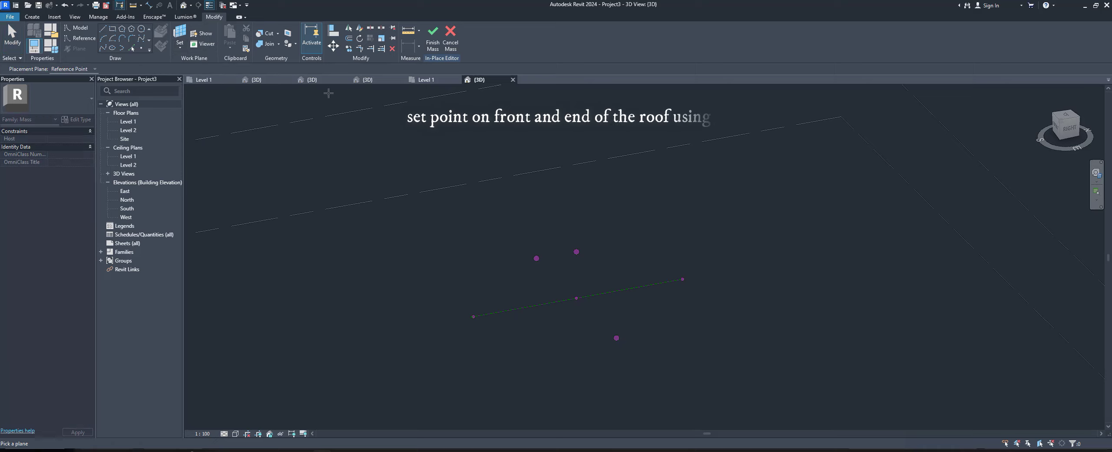
{"action": "left_click", "coordinate": [479, 323]}
{"action": "scroll", "coordinate": [480, 324], "scroll_direction": "up", "scroll_amount": 3}
{"action": "scroll", "coordinate": [461, 325], "scroll_direction": "up", "scroll_amount": 3}
{"action": "left_click_drag", "start_coordinate": [455, 280], "coordinate": [504, 315]}
{"action": "left_click", "coordinate": [464, 39]}
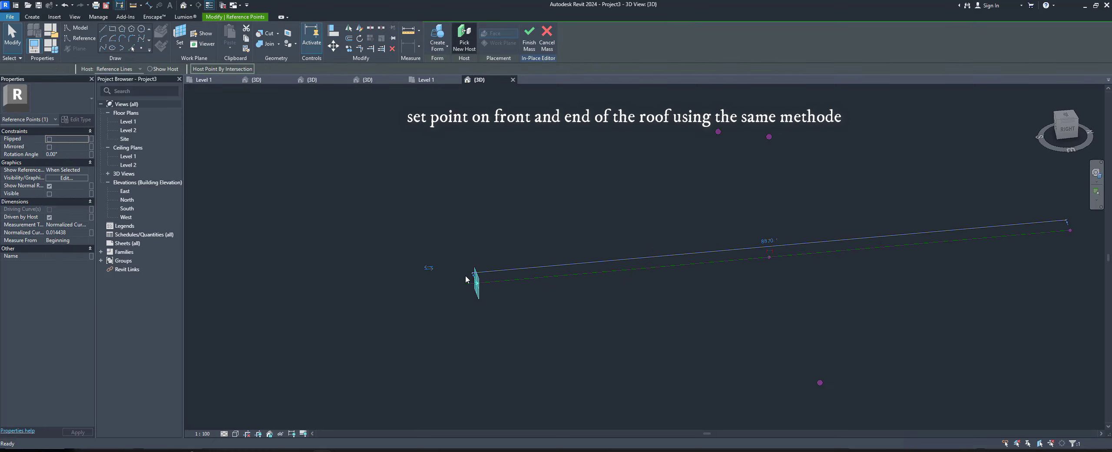
{"action": "key", "text": "Escape"}
{"action": "mouse_move", "coordinate": [495, 261]}
{"action": "middle_mouse_down", "text": "shift"}
{"action": "mouse_move", "coordinate": [495, 304]}
{"action": "mouse_move", "coordinate": [515, 311]}
{"action": "middle_mouse_up", "text": "shift"}
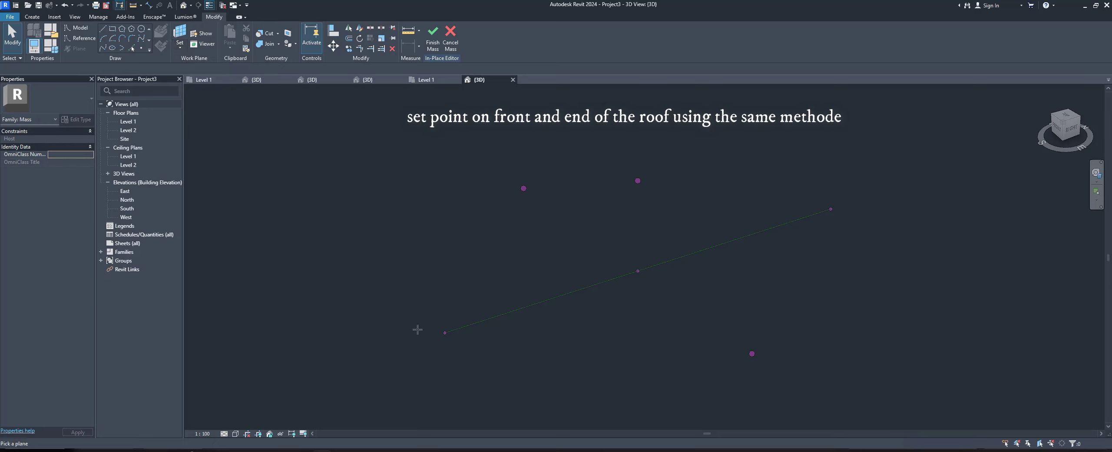
{"action": "left_click", "coordinate": [443, 333]}
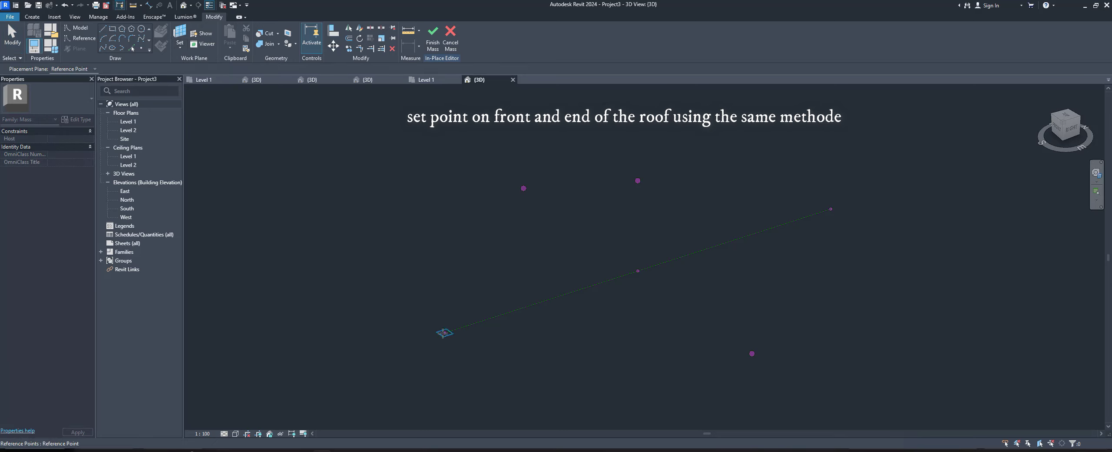
{"action": "key", "text": "Escape"}
Place a point on the left end, raise its offset, and start new parameter ROOF H2.
{"action": "left_click", "coordinate": [142, 47]}
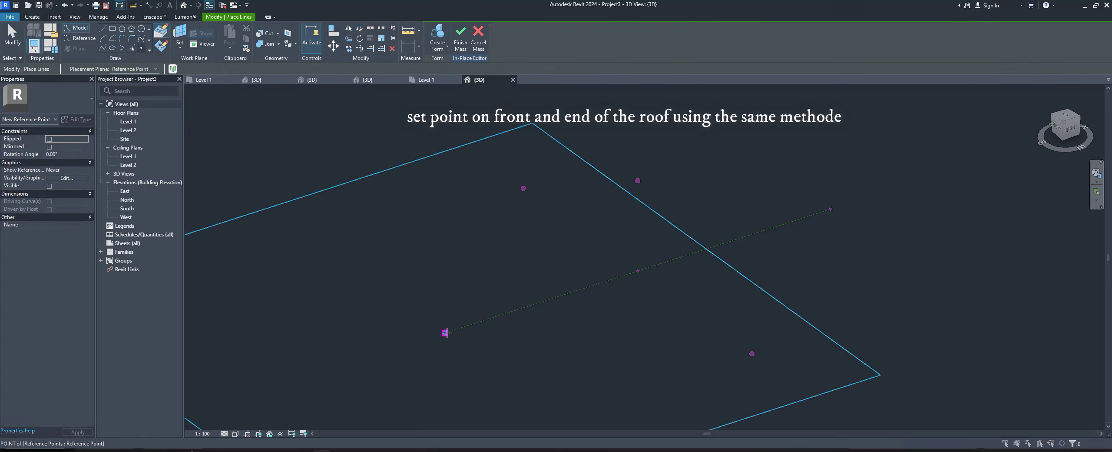
{"action": "left_click", "coordinate": [445, 333]}
{"action": "left_click", "coordinate": [587, 258]}
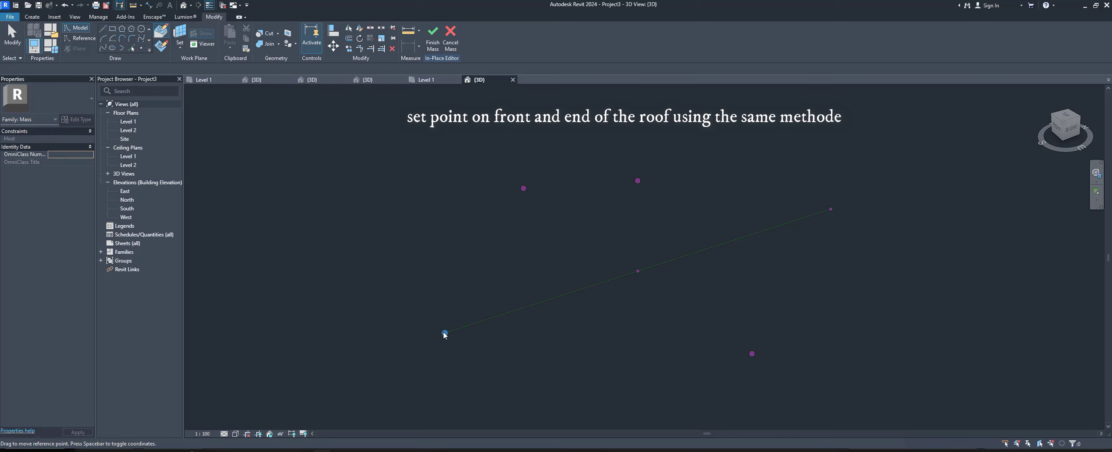
{"action": "left_click", "coordinate": [443, 332]}
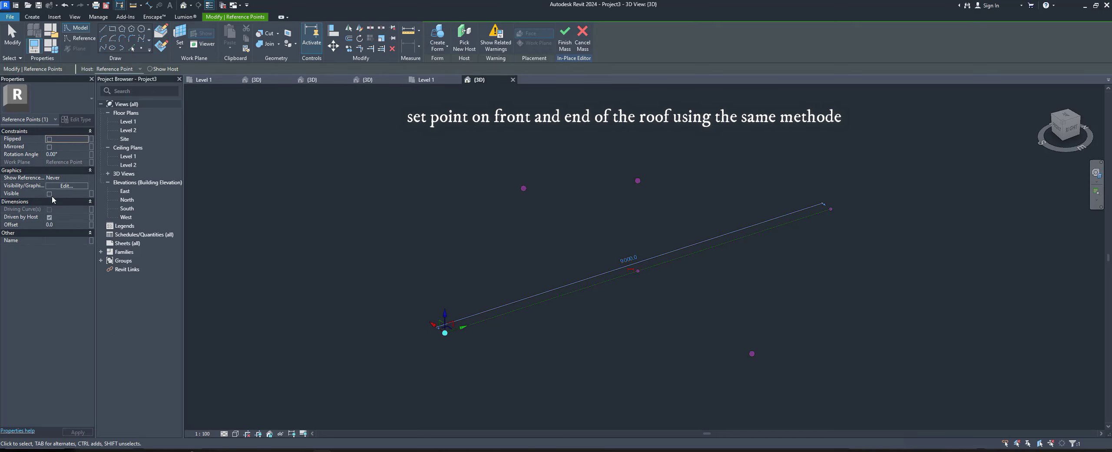
{"action": "left_click", "coordinate": [84, 225]}
{"action": "type", "text": "1500"}
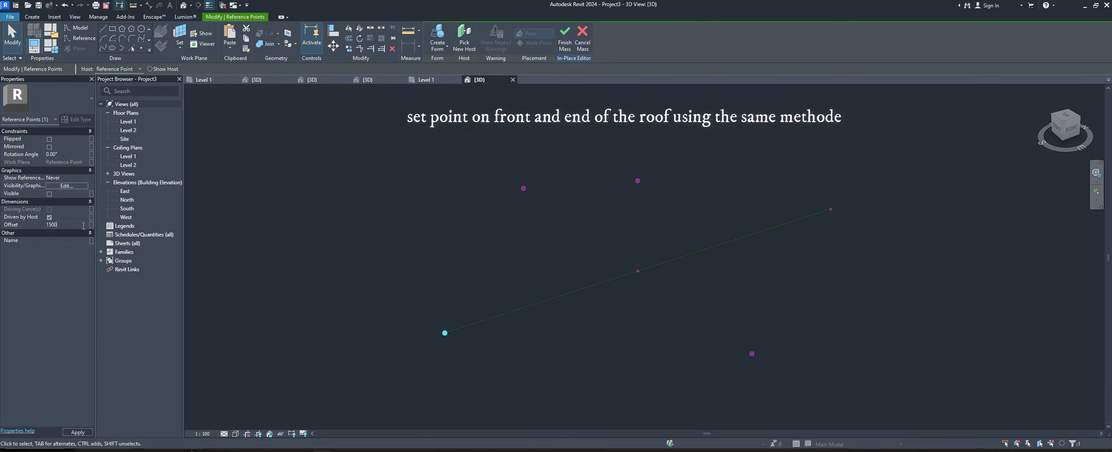
{"action": "middle_click_drag", "start_coordinate": [547, 205], "coordinate": [761, 325], "text": "shift"}
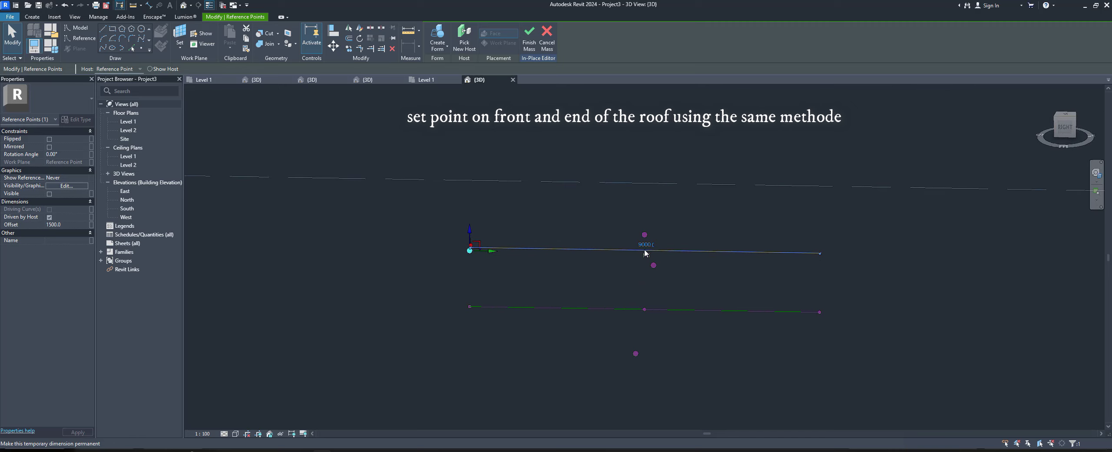
{"action": "left_click", "coordinate": [91, 224]}
{"action": "left_click", "coordinate": [729, 280]}
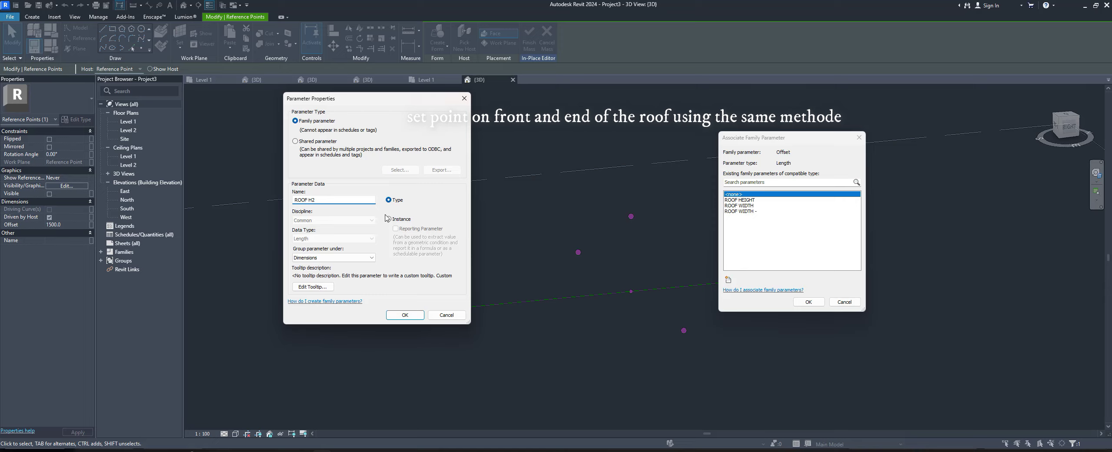
Tie the left end point's Offset to new type parameter ROOF H2, then set the work plane on the right end point.
{"action": "left_click", "coordinate": [412, 318]}
{"action": "left_click", "coordinate": [809, 301]}
{"action": "middle_click_drag", "start_coordinate": [867, 359], "coordinate": [377, 181], "text": "shift"}
{"action": "left_click", "coordinate": [175, 49]}
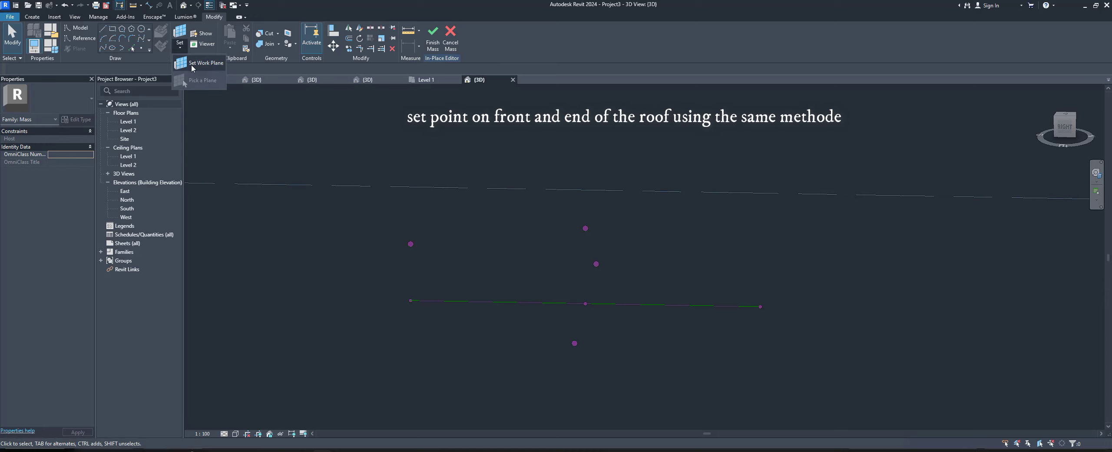
{"action": "left_click", "coordinate": [761, 306]}
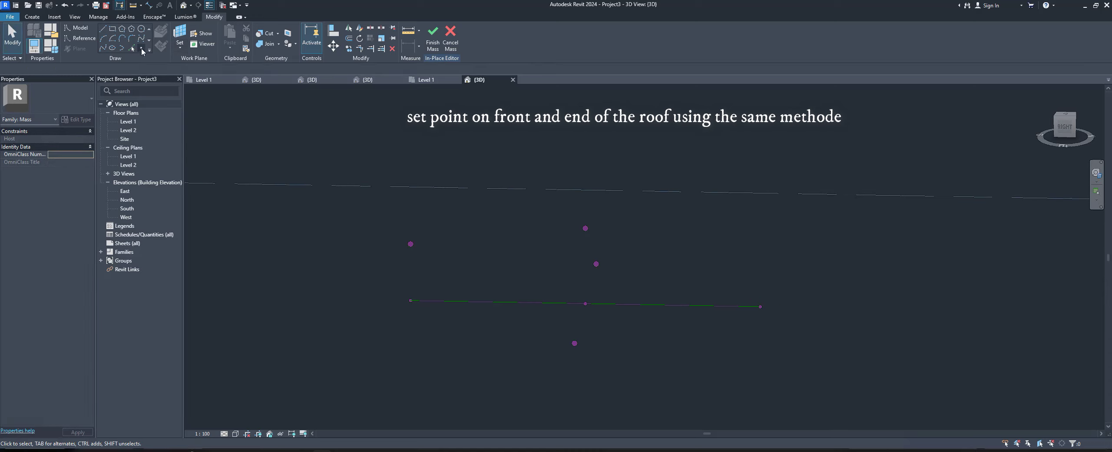
Place a reference point on the roof line's right end with a 500 Offset.
{"action": "left_click", "coordinate": [142, 49]}
{"action": "middle_click_drag", "start_coordinate": [707, 288], "coordinate": [762, 253], "text": "shift"}
{"action": "left_click", "coordinate": [758, 263]}
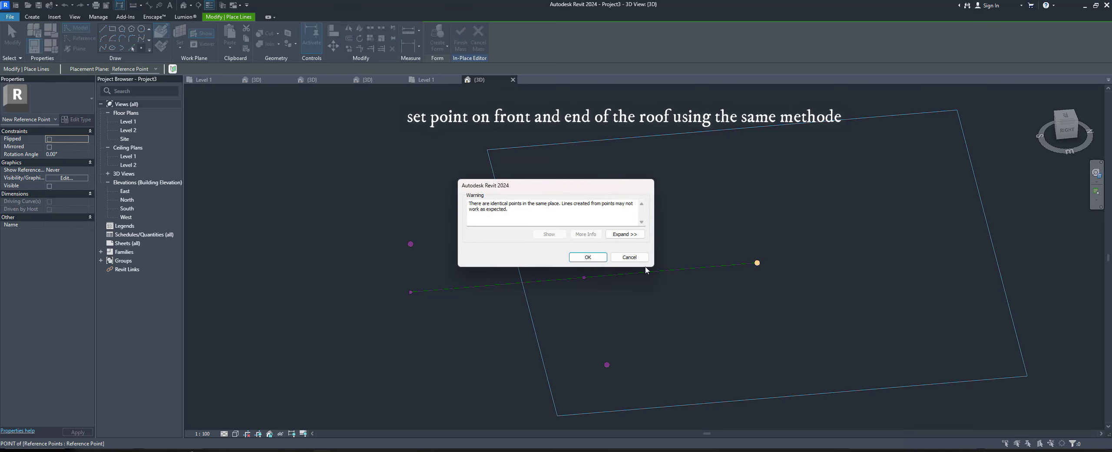
{"action": "left_click", "coordinate": [588, 257]}
{"action": "left_click", "coordinate": [757, 263]}
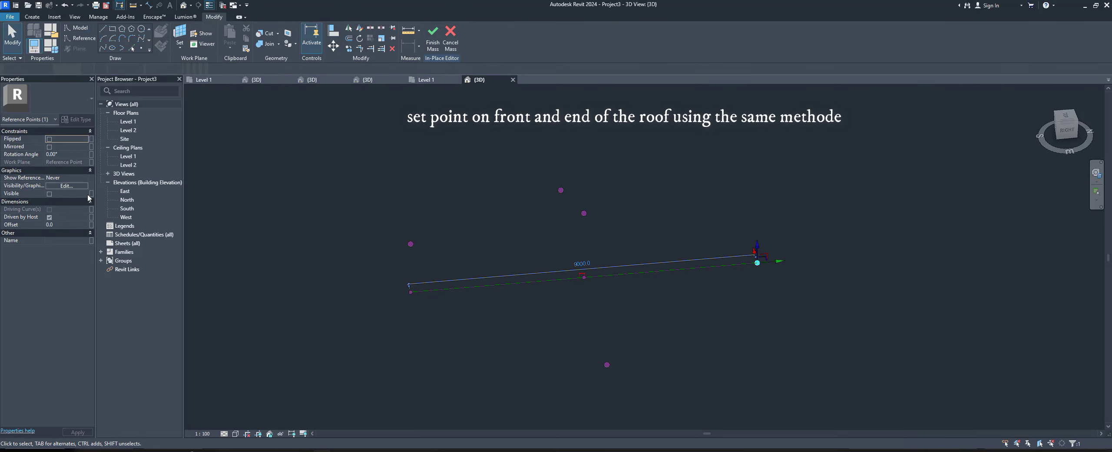
{"action": "left_click", "coordinate": [84, 224]}
{"action": "type", "text": "500"}
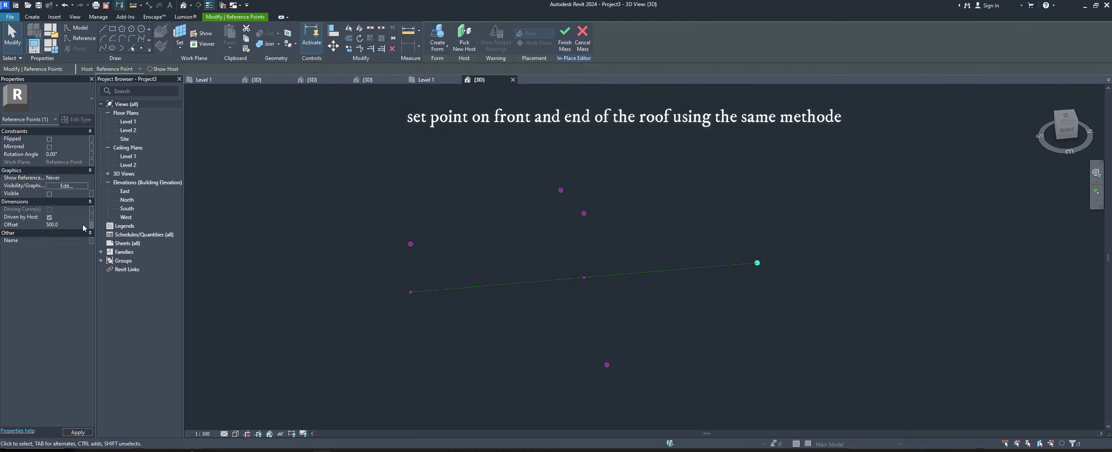
Associate that point's Offset with a new instance parameter named ROOF H3.
{"action": "left_click", "coordinate": [91, 224]}
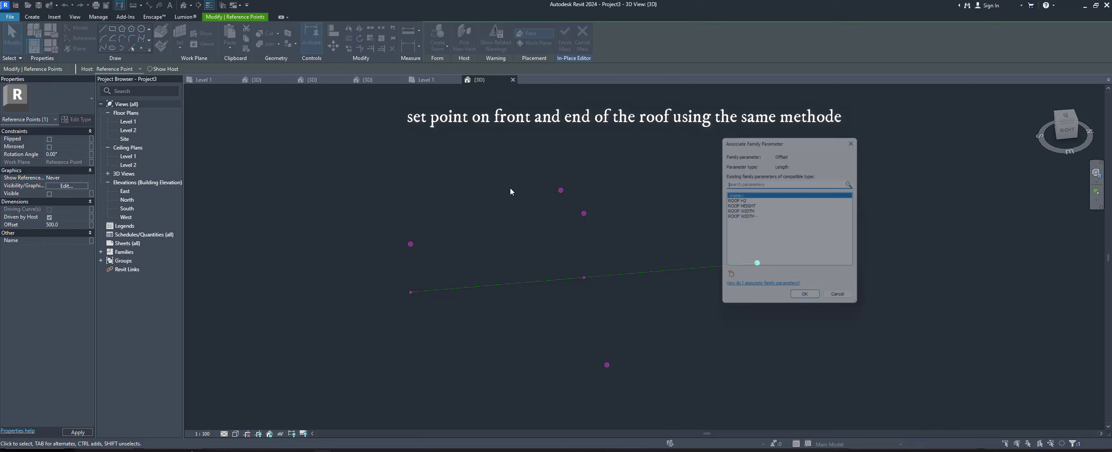
{"action": "left_click", "coordinate": [729, 280]}
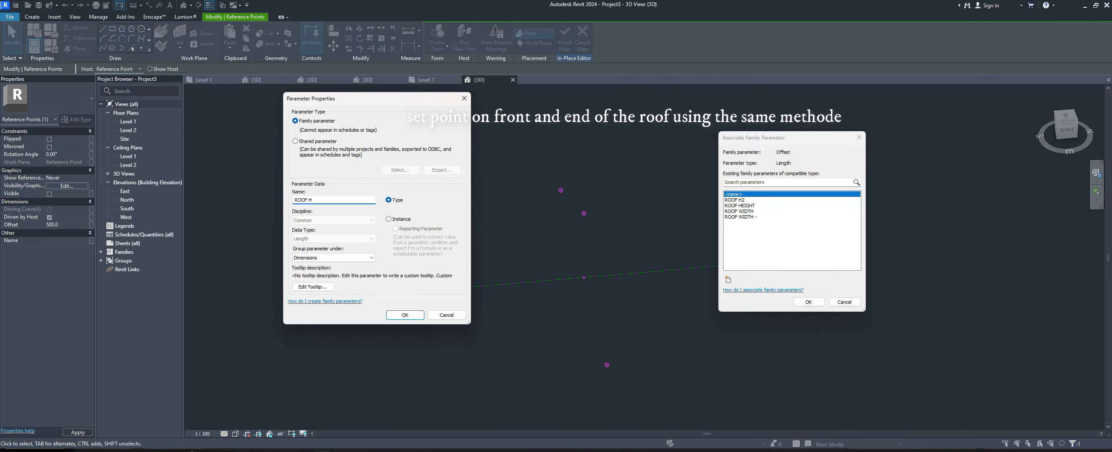
{"action": "left_click", "coordinate": [410, 315]}
{"action": "left_click", "coordinate": [808, 302]}
{"action": "mouse_move", "coordinate": [750, 335]}
{"action": "middle_mouse_down", "text": "shift"}
{"action": "mouse_move", "coordinate": [747, 263]}
{"action": "mouse_move", "coordinate": [827, 231]}
{"action": "middle_mouse_up", "text": "shift"}
{"action": "left_click", "coordinate": [57, 45]}
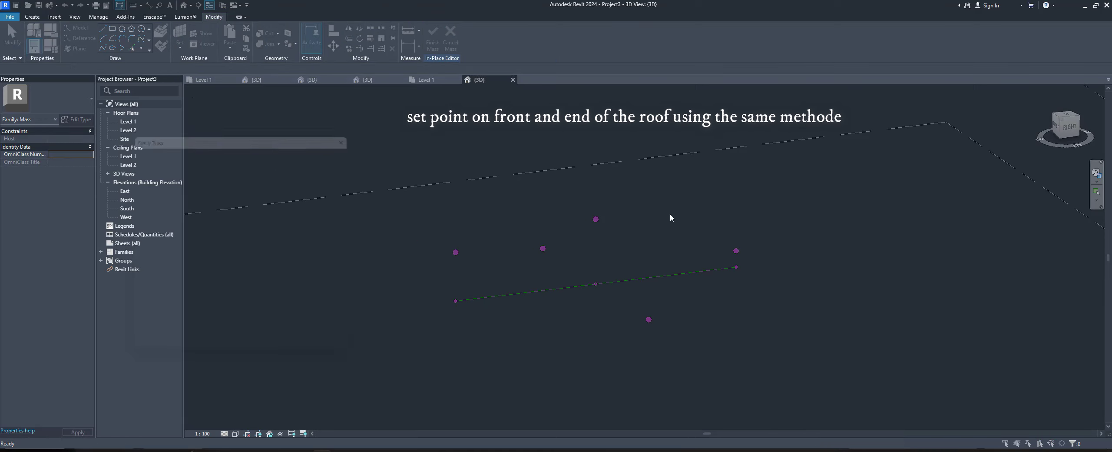
Set ROOF HEIGHT to 3000 and apply it, then pick the lower outer point as the work plane.
{"action": "left_click", "coordinate": [233, 210]}
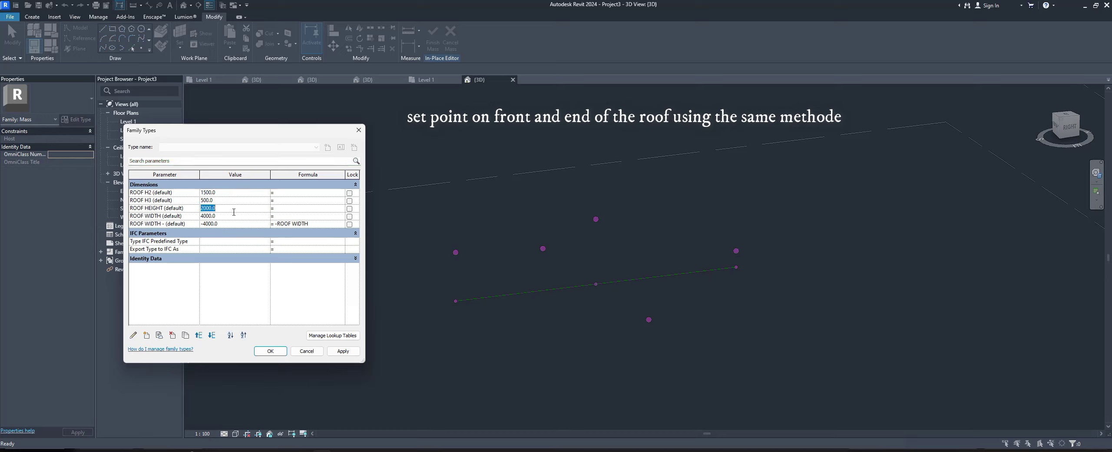
{"action": "type", "text": "3000"}
{"action": "left_click", "coordinate": [343, 353]}
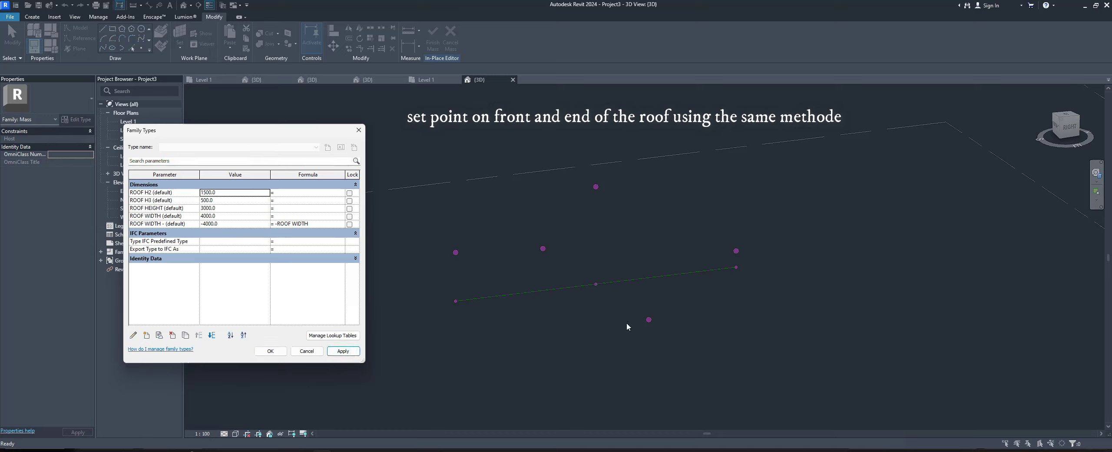
{"action": "left_click", "coordinate": [278, 354]}
{"action": "mouse_move", "coordinate": [744, 321]}
{"action": "middle_mouse_down", "text": "shift"}
{"action": "mouse_move", "coordinate": [756, 353]}
{"action": "mouse_move", "coordinate": [248, 118]}
{"action": "middle_mouse_up", "text": "shift"}
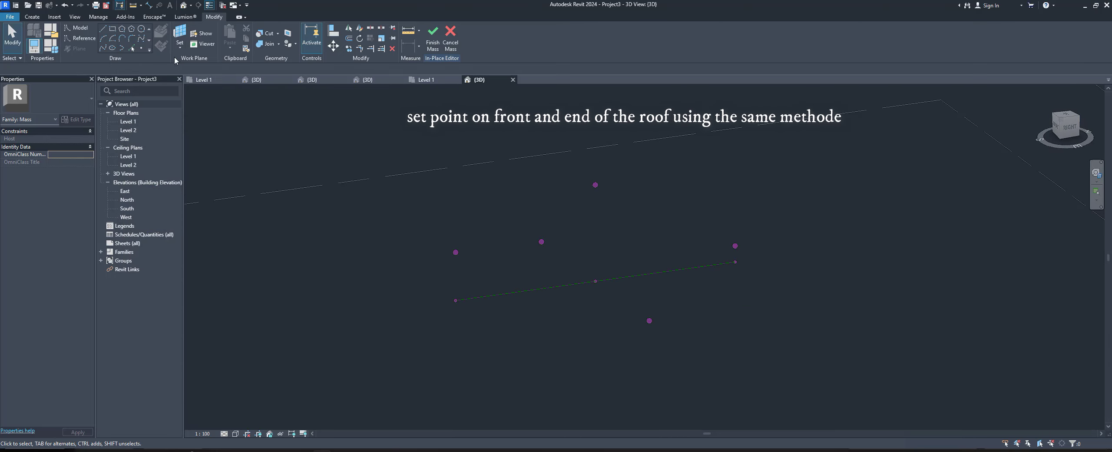
{"action": "left_click", "coordinate": [649, 320]}
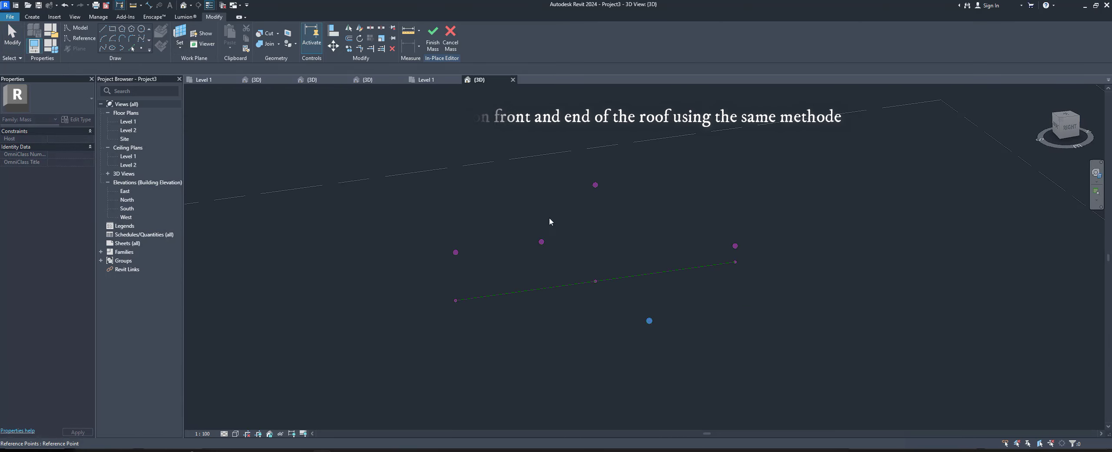
Add a point 800 above the lowest outer point, then place another point on a second outer point.
{"action": "left_click", "coordinate": [138, 49]}
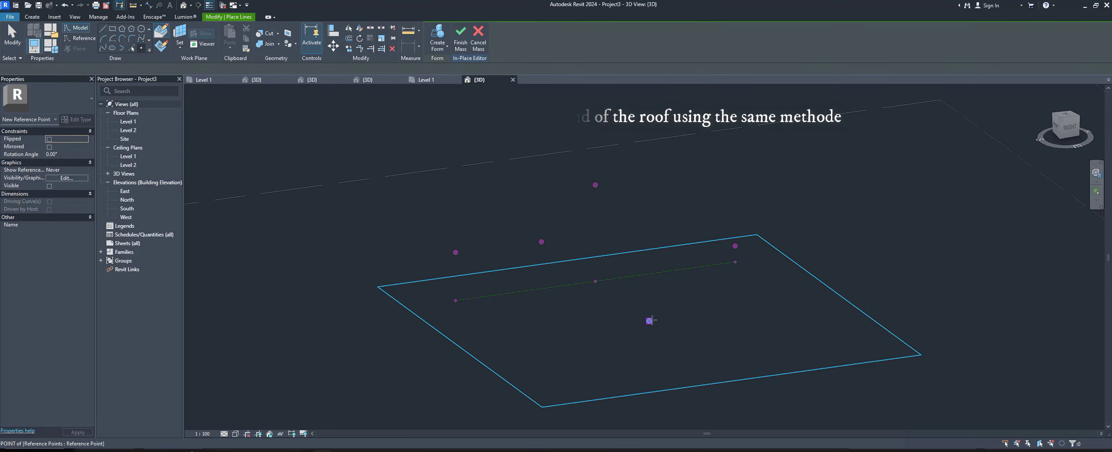
{"action": "left_click", "coordinate": [587, 257]}
{"action": "left_click", "coordinate": [649, 321]}
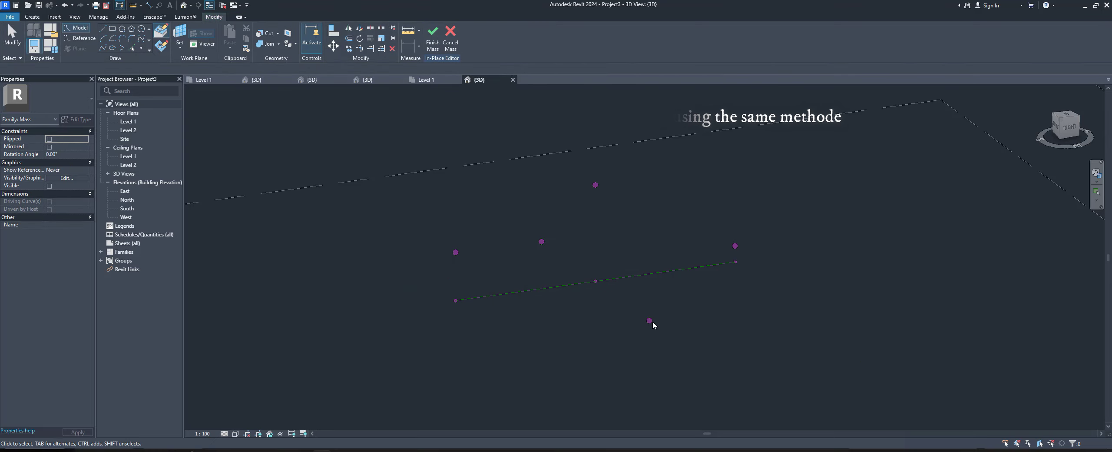
{"action": "left_click", "coordinate": [72, 224]}
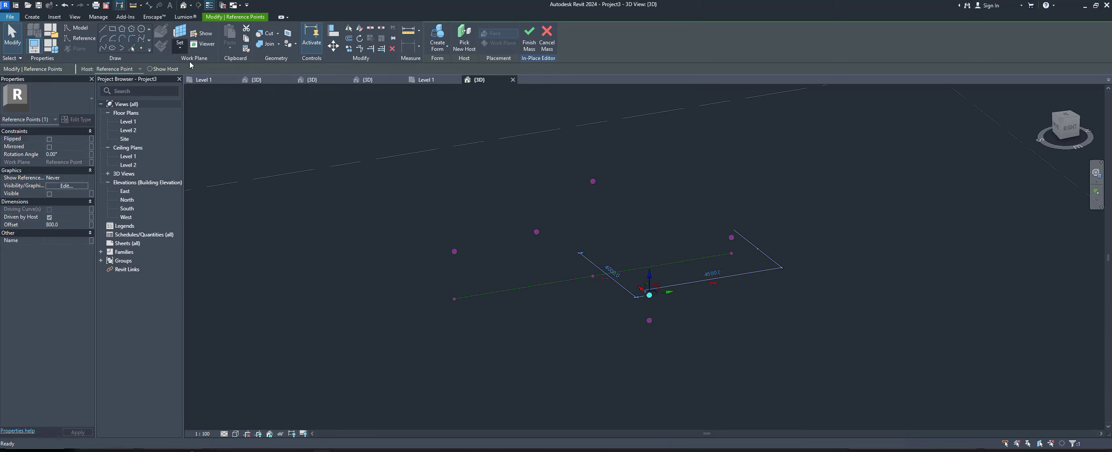
{"action": "left_click", "coordinate": [543, 243]}
{"action": "left_click", "coordinate": [133, 48]}
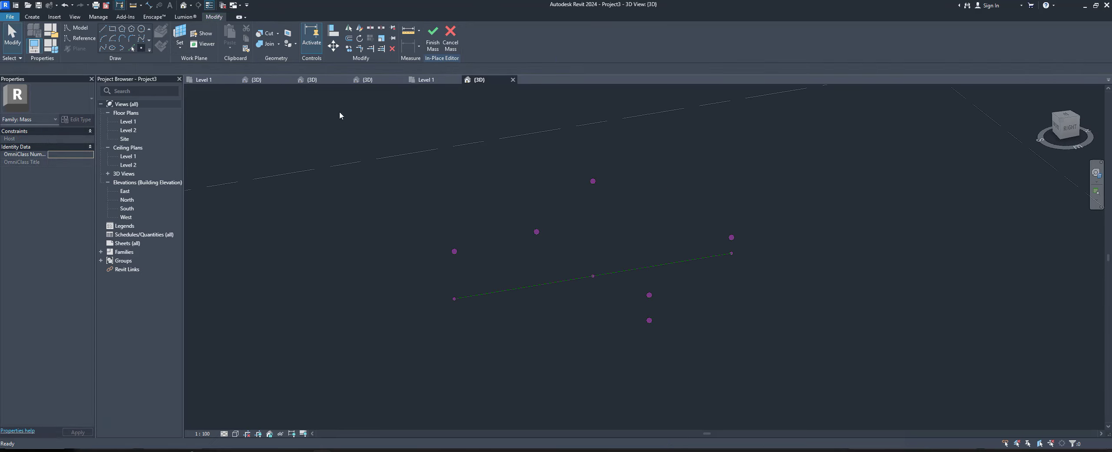
{"action": "left_click", "coordinate": [536, 232]}
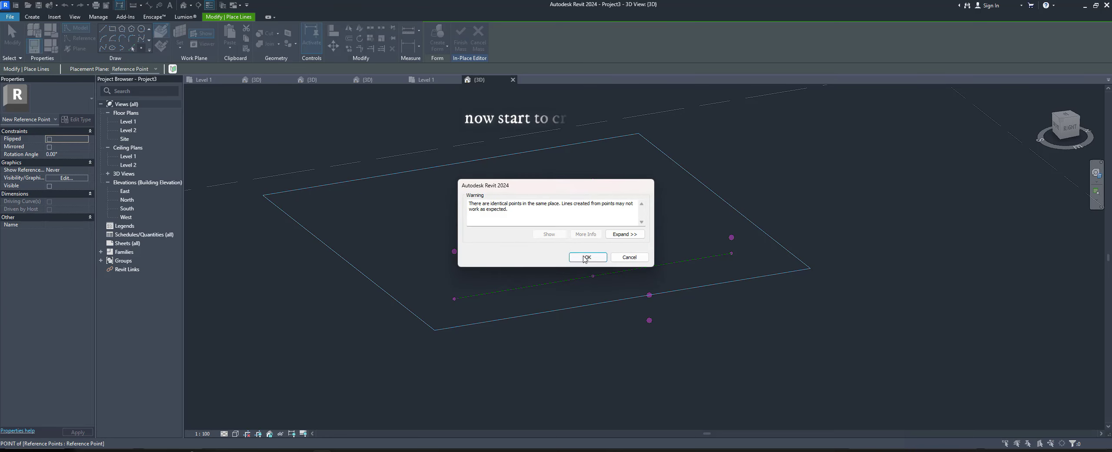
Link the new point's Offset to a newly created family parameter ROOF HW.
{"action": "key", "text": "Escape"}
{"action": "key", "text": "Escape"}
{"action": "left_click", "coordinate": [537, 232]}
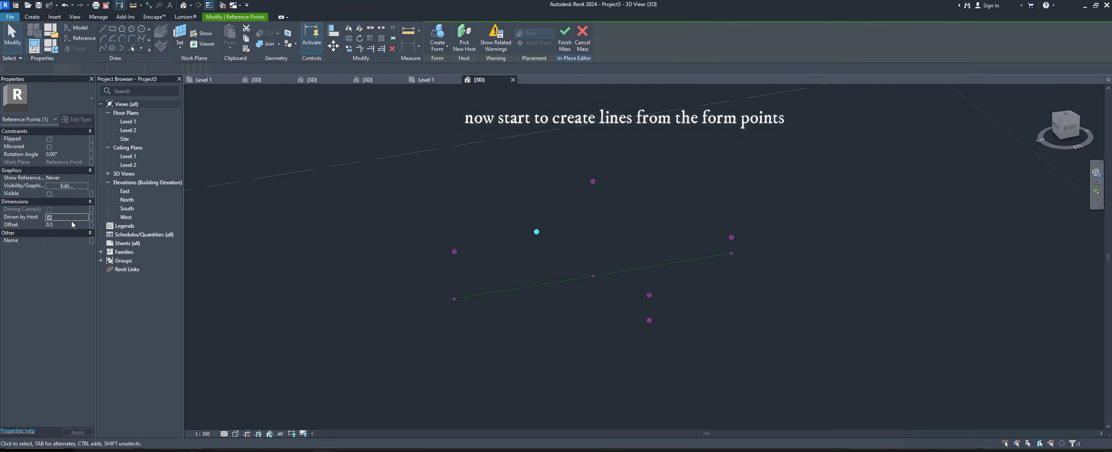
{"action": "left_click", "coordinate": [73, 222]}
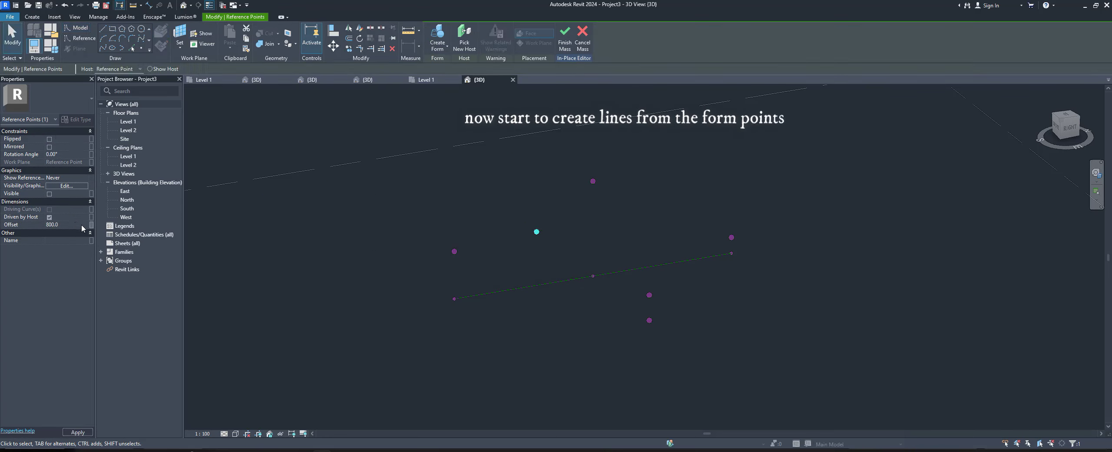
{"action": "left_click", "coordinate": [92, 226]}
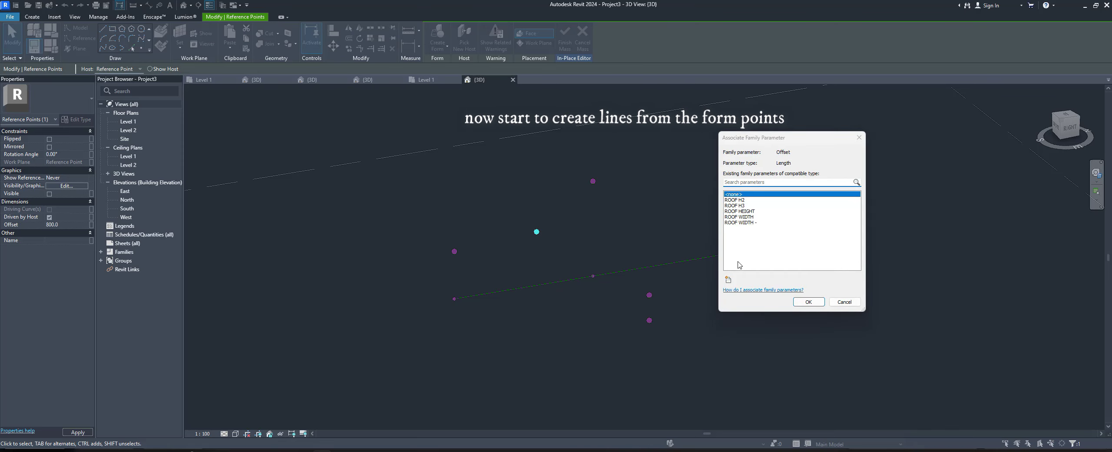
{"action": "left_click", "coordinate": [729, 279]}
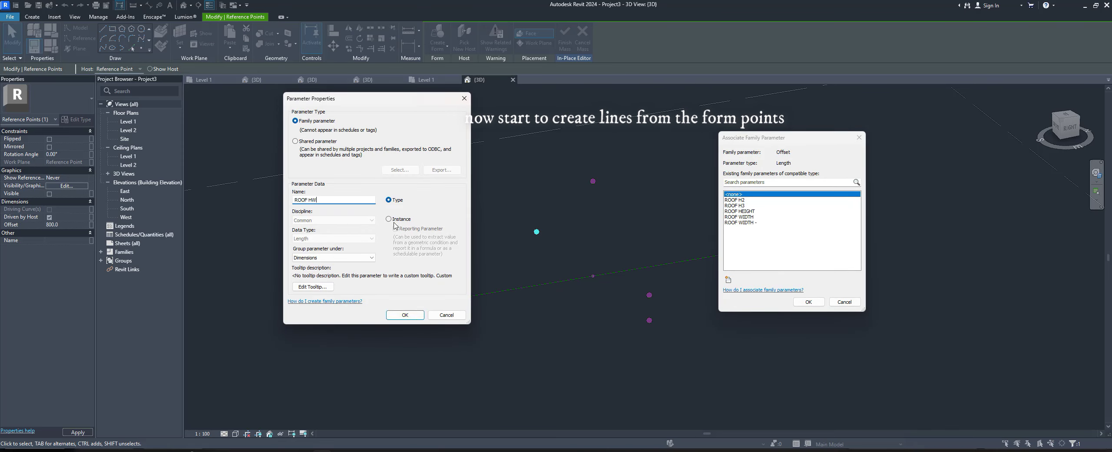
{"action": "left_click", "coordinate": [400, 317]}
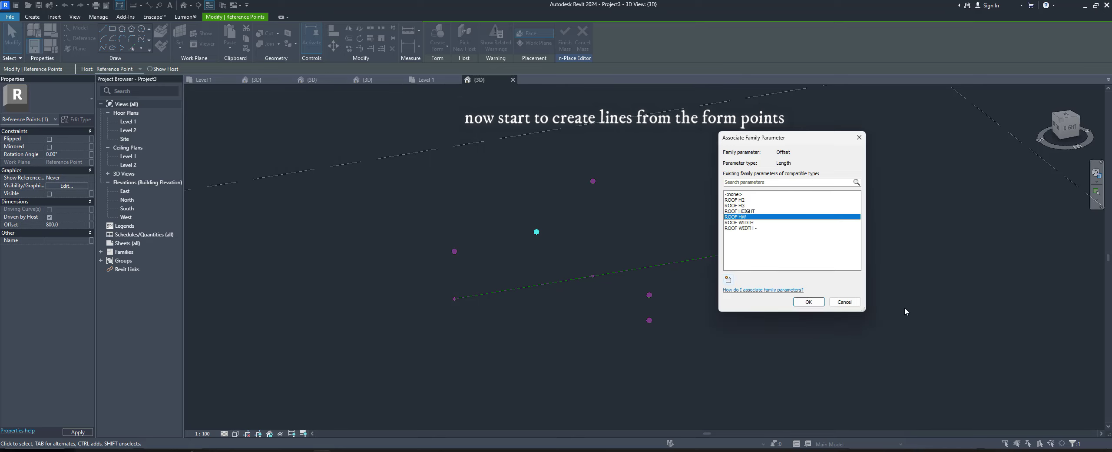
{"action": "left_click", "coordinate": [820, 305]}
Tie the next reference point's Offset to ROOF HW too, then select points for a spline.
{"action": "left_click", "coordinate": [649, 295]}
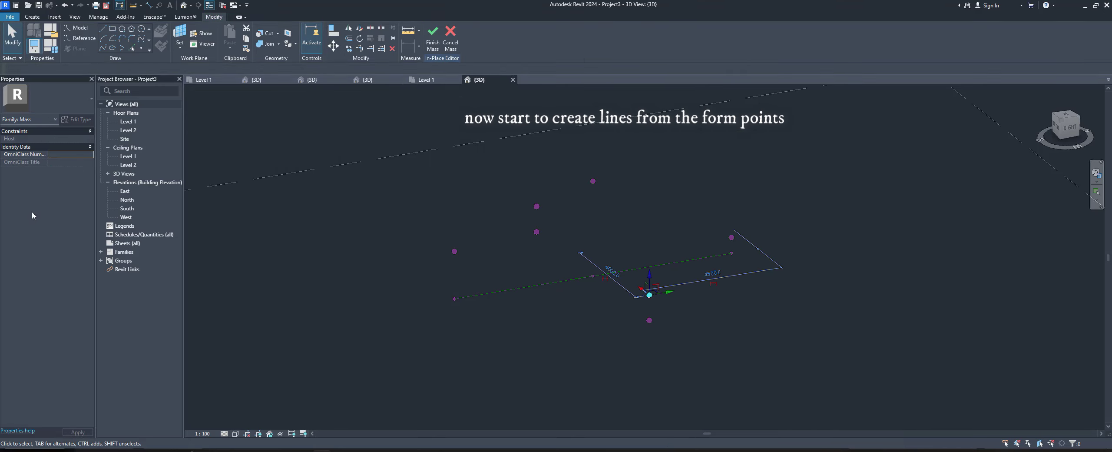
{"action": "left_click", "coordinate": [91, 225]}
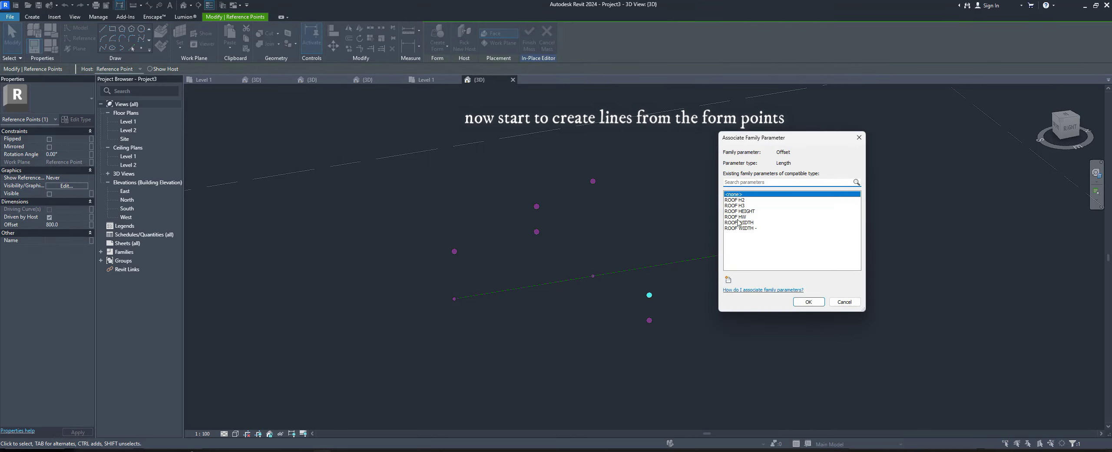
{"action": "left_click", "coordinate": [739, 217]}
{"action": "left_click", "coordinate": [808, 302]}
{"action": "left_click", "coordinate": [688, 343]}
{"action": "mouse_move", "coordinate": [687, 343]}
{"action": "middle_mouse_down", "text": "shift"}
{"action": "mouse_move", "coordinate": [641, 272]}
{"action": "mouse_move", "coordinate": [480, 248]}
{"action": "middle_mouse_up", "text": "shift"}
{"action": "left_click", "coordinate": [462, 255]}
{"action": "left_click", "coordinate": [650, 295], "text": "ctrl"}
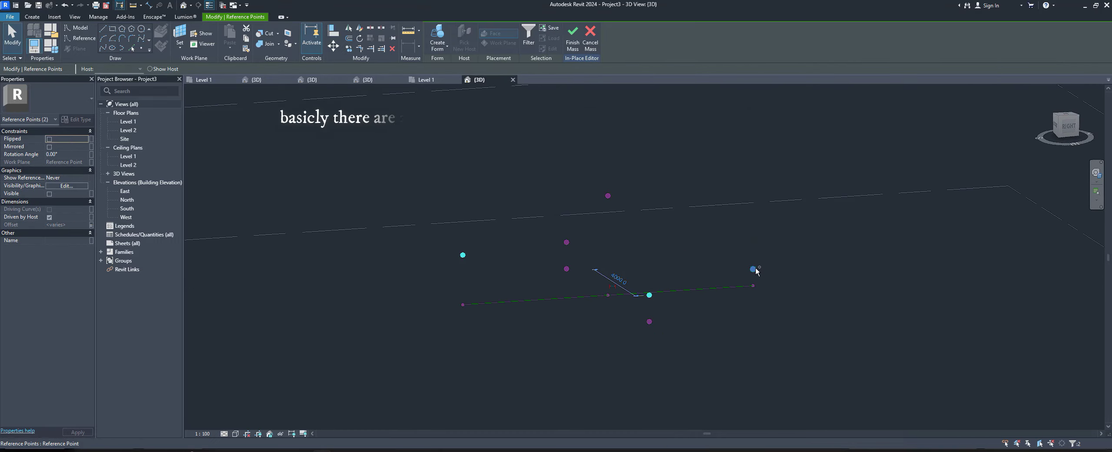
Draw two splines through the reference points forming the closed roof edge loop.
{"action": "left_click", "coordinate": [753, 269], "text": "ctrl"}
{"action": "left_click", "coordinate": [104, 46]}
{"action": "mouse_move", "coordinate": [753, 311]}
{"action": "middle_mouse_down", "text": "shift"}
{"action": "mouse_move", "coordinate": [435, 355]}
{"action": "mouse_move", "coordinate": [648, 333]}
{"action": "mouse_move", "coordinate": [779, 219]}
{"action": "middle_mouse_up", "text": "shift"}
{"action": "left_click", "coordinate": [796, 259]}
{"action": "middle_click_drag", "start_coordinate": [814, 270], "coordinate": [864, 331], "text": "shift"}
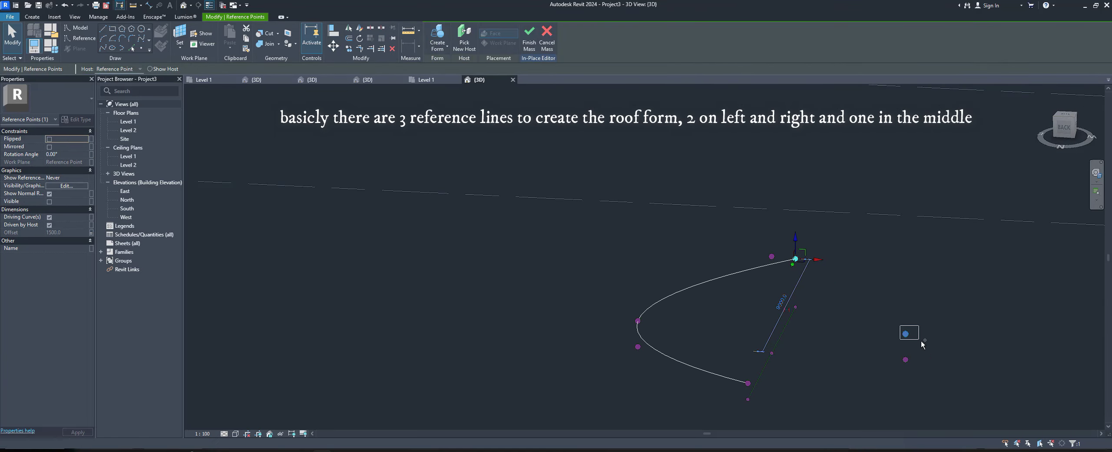
{"action": "left_click", "coordinate": [906, 335], "text": "ctrl"}
{"action": "left_click", "coordinate": [759, 392], "text": "ctrl"}
{"action": "left_click", "coordinate": [103, 49]}
Draw the middle arch through the top and end points, then select all three curves.
{"action": "middle_click_drag", "start_coordinate": [808, 299], "coordinate": [766, 272], "text": "shift"}
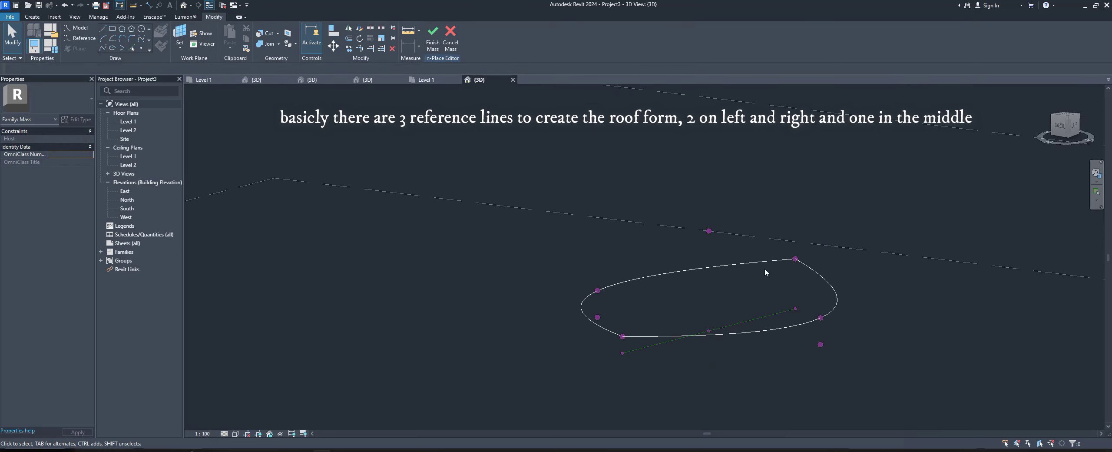
{"action": "left_click", "coordinate": [795, 258]}
{"action": "left_click_drag", "start_coordinate": [691, 211], "coordinate": [721, 250], "text": "ctrl"}
{"action": "left_click_drag", "start_coordinate": [563, 336], "coordinate": [633, 356], "text": "ctrl"}
{"action": "middle_click_drag", "start_coordinate": [729, 403], "coordinate": [604, 435], "text": "shift"}
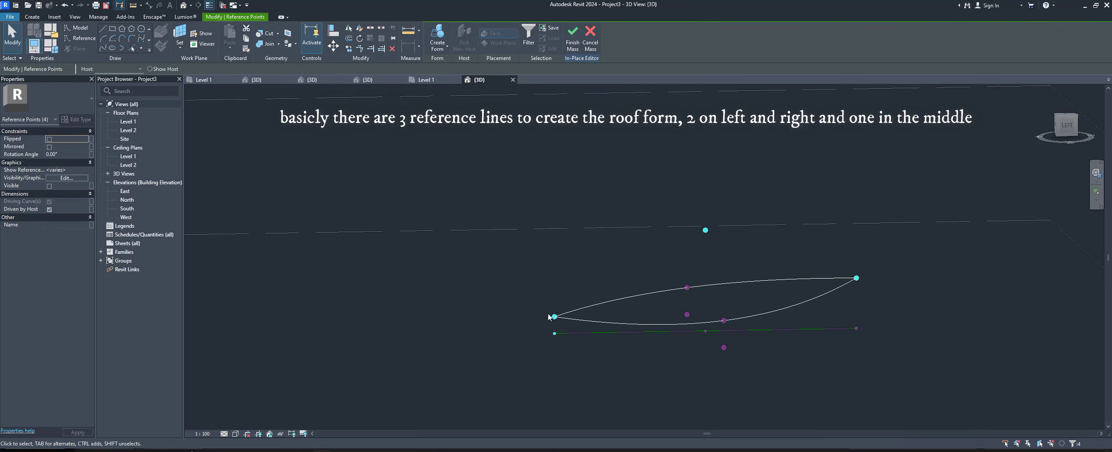
{"action": "left_click", "coordinate": [705, 230], "text": "ctrl"}
{"action": "left_click", "coordinate": [856, 278], "text": "ctrl"}
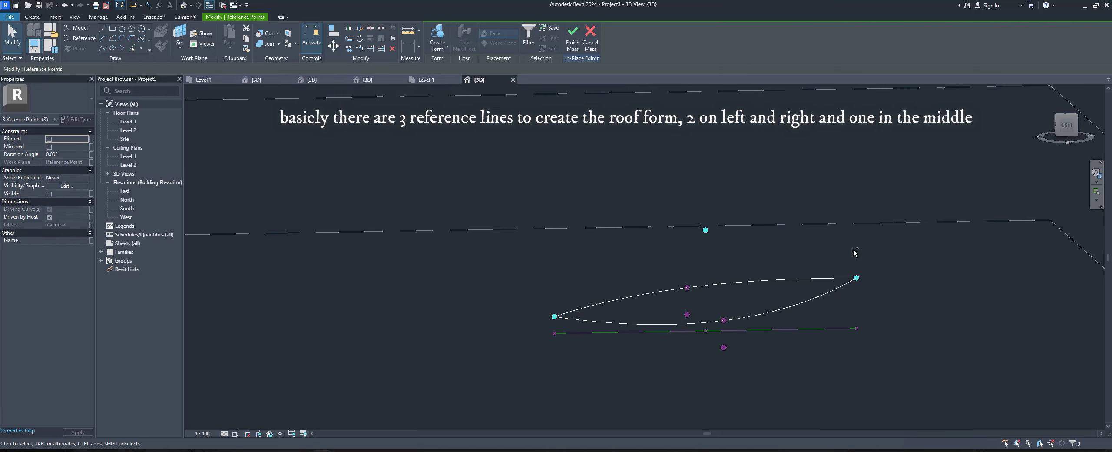
{"action": "left_click", "coordinate": [799, 281]}
{"action": "middle_click_drag", "start_coordinate": [800, 280], "coordinate": [302, 306], "text": "shift"}
{"action": "left_click", "coordinate": [800, 241]}
{"action": "mouse_move", "coordinate": [799, 241]}
{"action": "middle_mouse_down", "text": "shift"}
{"action": "mouse_move", "coordinate": [555, 321]}
{"action": "mouse_move", "coordinate": [809, 220]}
{"action": "middle_mouse_up", "text": "shift"}
{"action": "mouse_move", "coordinate": [809, 221]}
{"action": "left_mouse_down"}
{"action": "mouse_move", "coordinate": [785, 294]}
{"action": "mouse_move", "coordinate": [792, 315]}
{"action": "left_mouse_up"}
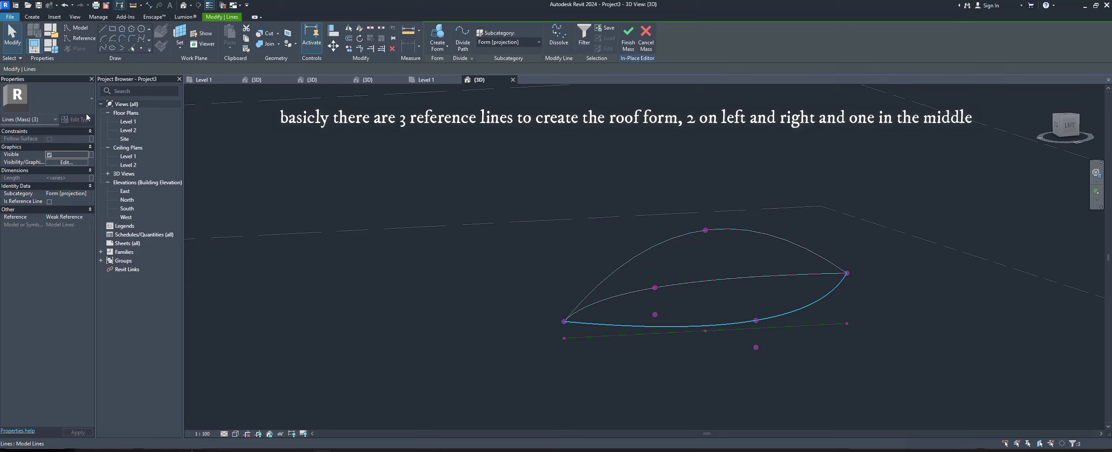
Convert the three selected curves into reference lines.
{"action": "left_click", "coordinate": [49, 202]}
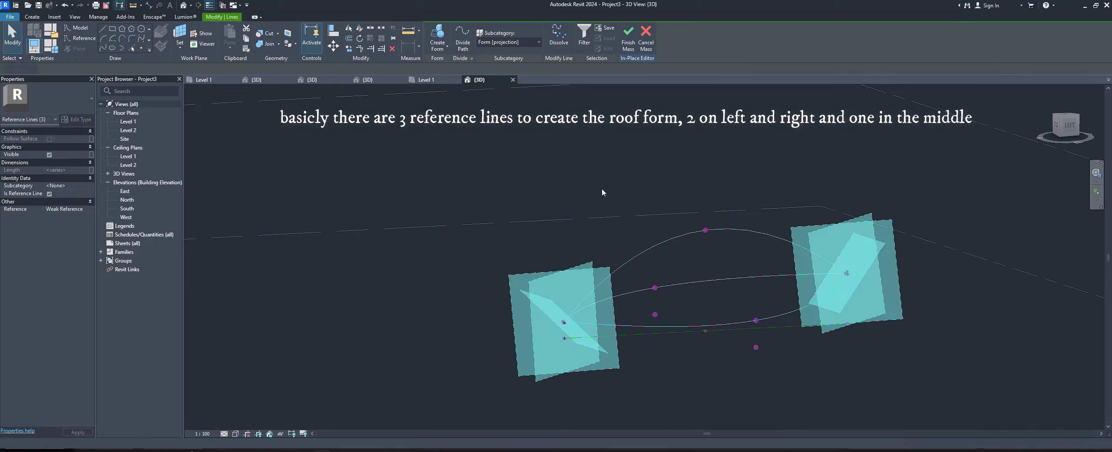
{"action": "key", "text": "Escape"}
{"action": "mouse_move", "coordinate": [909, 278]}
{"action": "middle_mouse_down", "text": "shift"}
{"action": "mouse_move", "coordinate": [887, 342]}
{"action": "mouse_move", "coordinate": [936, 323]}
{"action": "mouse_move", "coordinate": [877, 311]}
{"action": "middle_mouse_up", "text": "shift"}
Create a form from the two edge reference lines and delete its unwanted bottom face.
{"action": "left_click", "coordinate": [833, 313]}
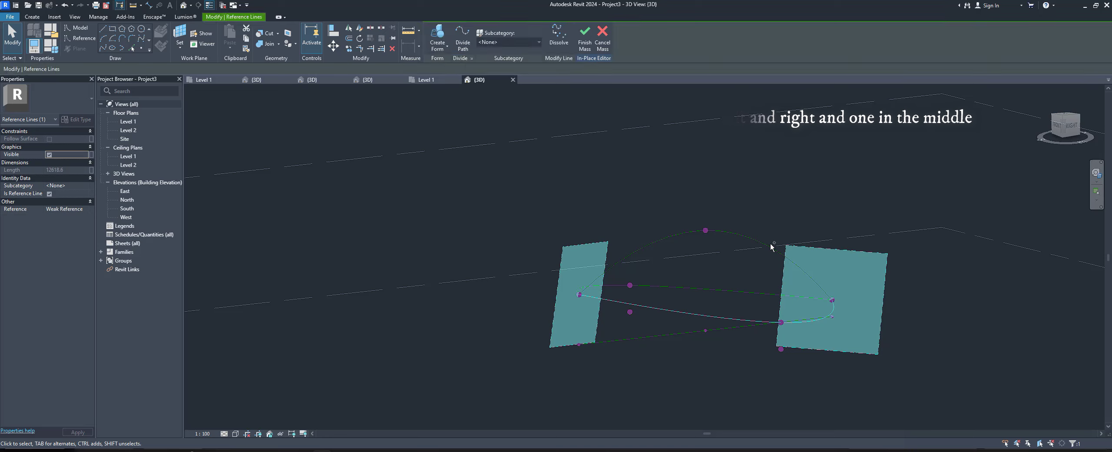
{"action": "left_click", "coordinate": [775, 247], "text": "ctrl"}
{"action": "left_click", "coordinate": [436, 48]}
{"action": "left_click", "coordinate": [448, 65]}
{"action": "left_click", "coordinate": [669, 356]}
{"action": "middle_click_drag", "start_coordinate": [655, 368], "coordinate": [818, 306], "text": "shift"}
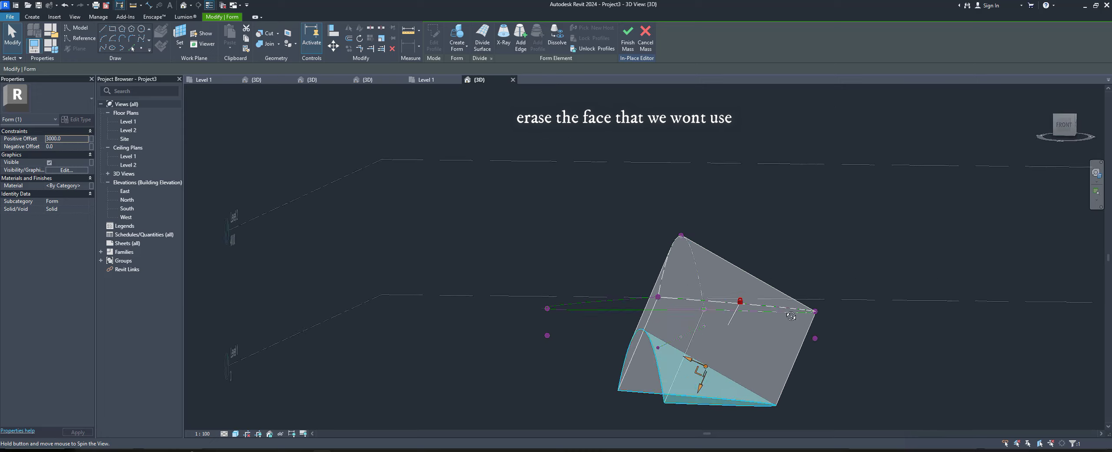
{"action": "key", "text": "Delete"}
Create a surface between the edge line and right curve, discarding the extra top surface.
{"action": "middle_click_drag", "start_coordinate": [815, 245], "coordinate": [829, 241], "text": "shift"}
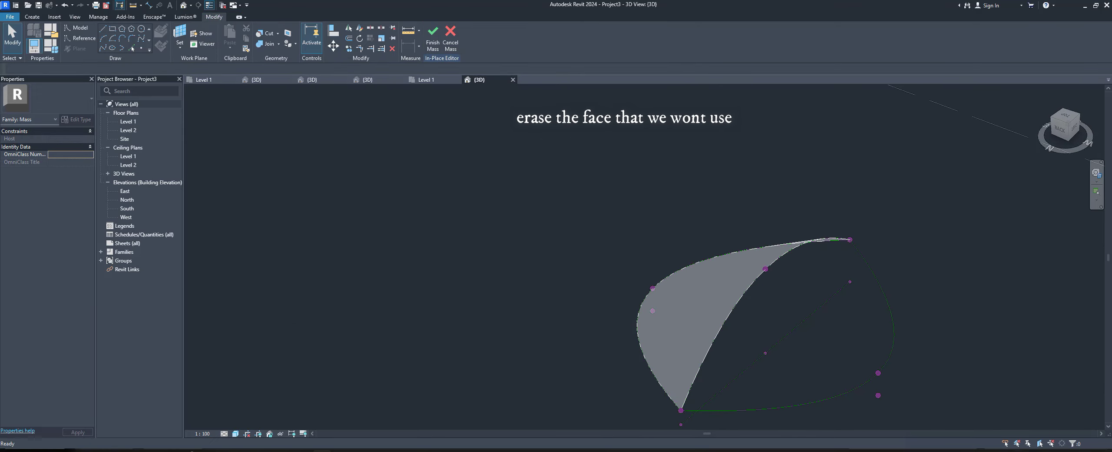
{"action": "left_click", "coordinate": [793, 252]}
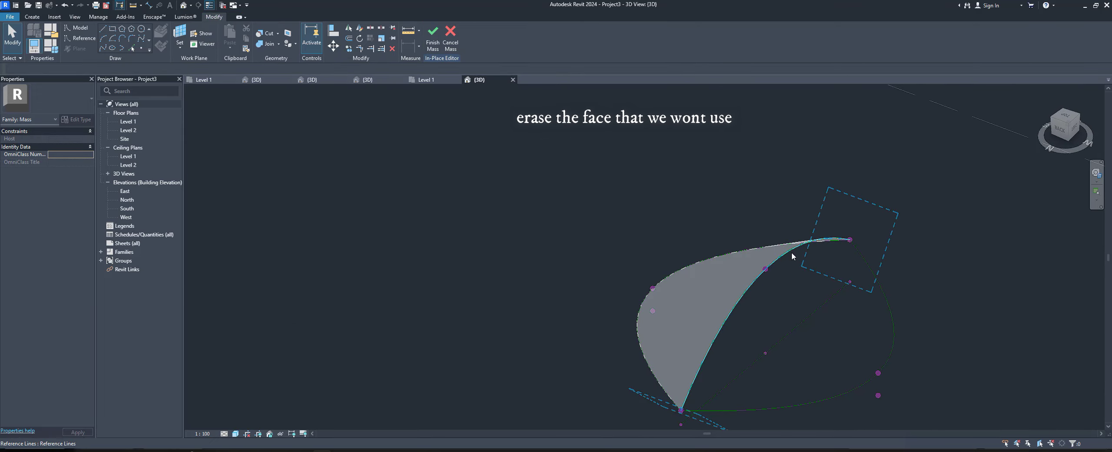
{"action": "left_click", "coordinate": [890, 311], "text": "ctrl"}
{"action": "left_click", "coordinate": [437, 39]}
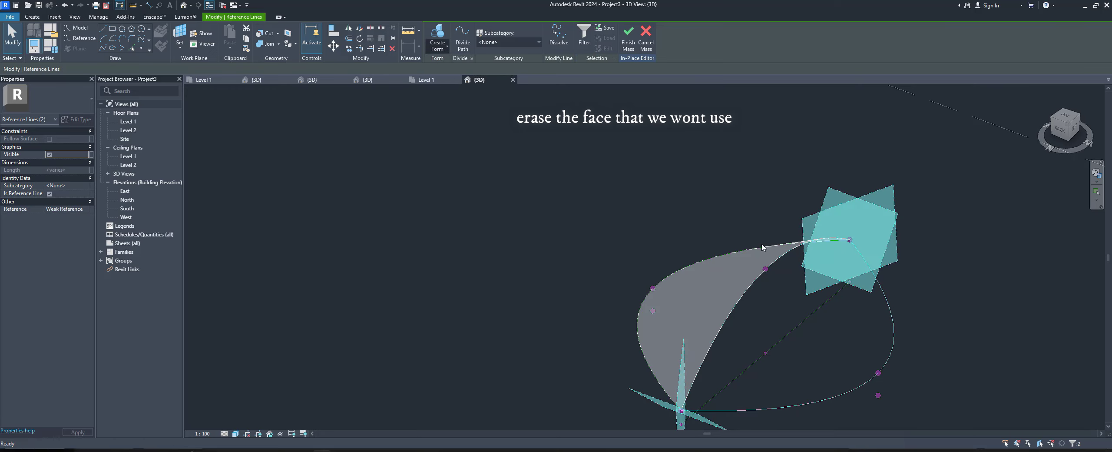
{"action": "middle_click_drag", "start_coordinate": [916, 331], "coordinate": [591, 255]}
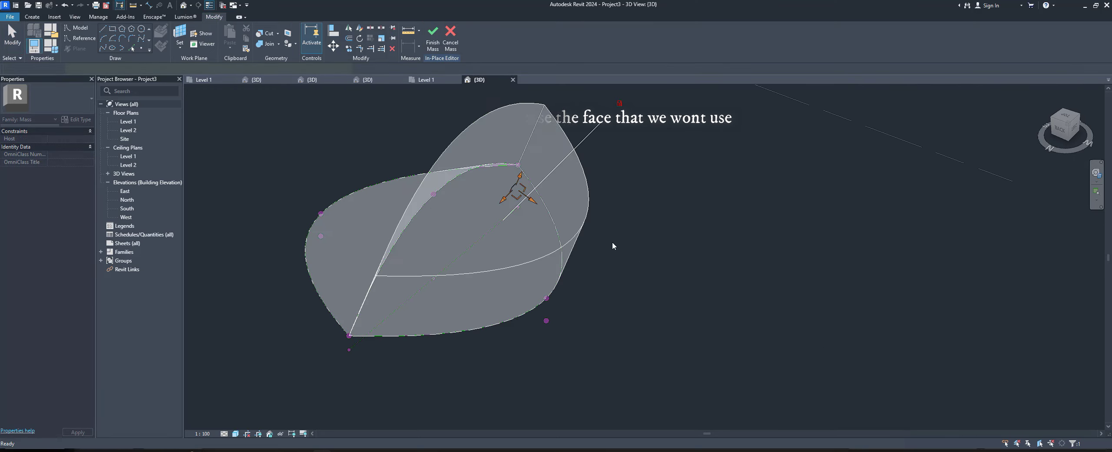
{"action": "left_click", "coordinate": [573, 207]}
{"action": "key", "text": "Escape"}
{"action": "mouse_move", "coordinate": [571, 207]}
{"action": "middle_mouse_down", "text": "shift"}
{"action": "mouse_move", "coordinate": [390, 198]}
{"action": "mouse_move", "coordinate": [730, 336]}
{"action": "mouse_move", "coordinate": [355, 263]}
{"action": "middle_mouse_up", "text": "shift"}
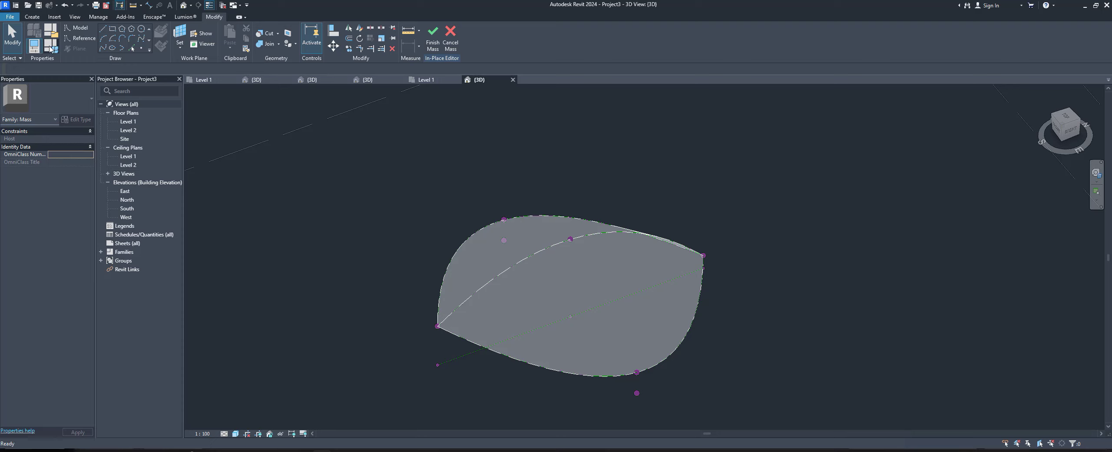
Flex the roof with ROOF HEIGHT 2500 and view it head-on from the right.
{"action": "key", "text": "f"}
{"action": "key", "text": "t"}
{"action": "left_click", "coordinate": [230, 223]}
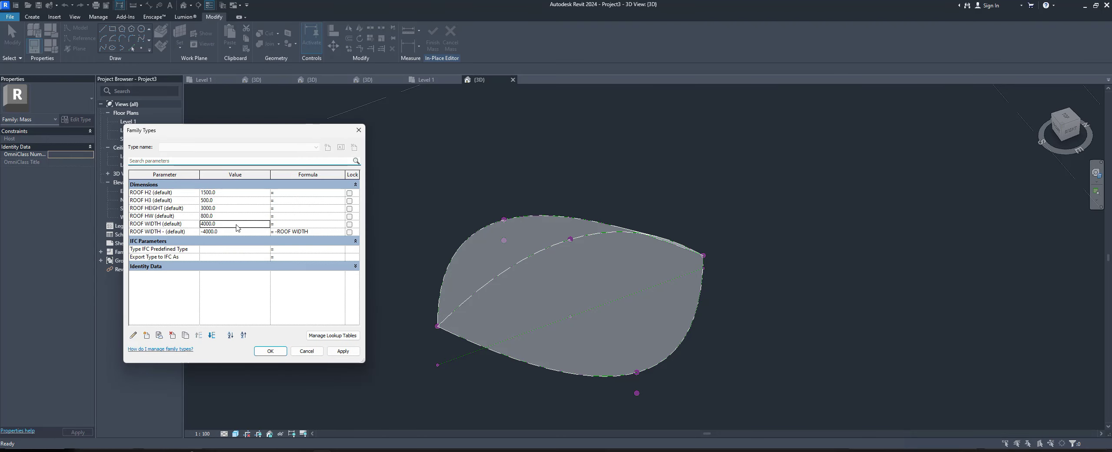
{"action": "left_click", "coordinate": [239, 206]}
{"action": "type", "text": "2500"}
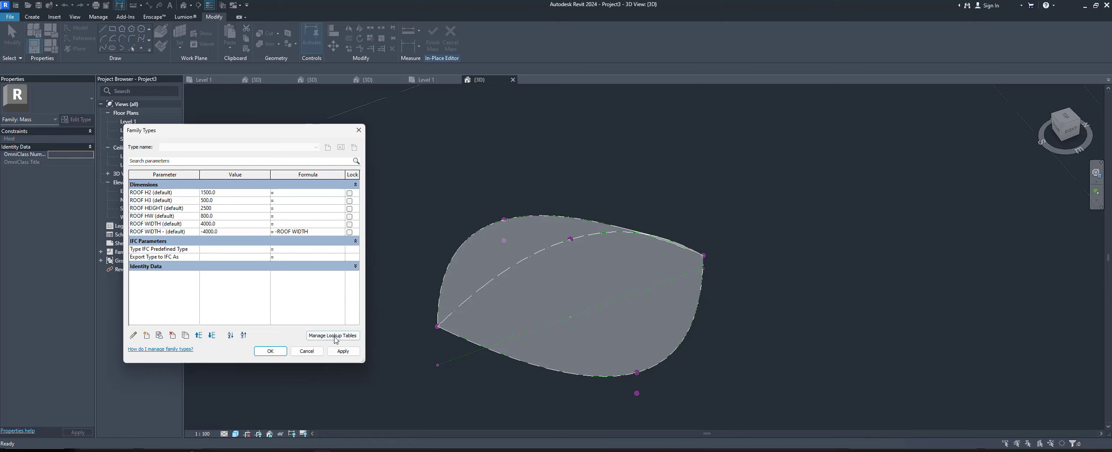
{"action": "left_click", "coordinate": [343, 351]}
{"action": "left_click", "coordinate": [270, 351]}
{"action": "left_click", "coordinate": [1071, 129]}
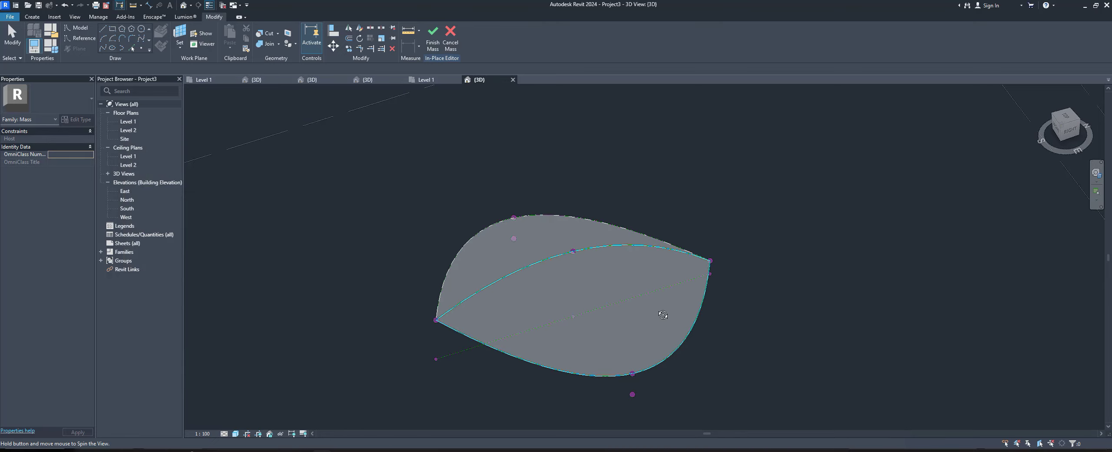
Flex the roof again with ROOF H2 1000, ROOF H3 200 and ROOF HEIGHT 2800.
{"action": "left_click", "coordinate": [50, 45]}
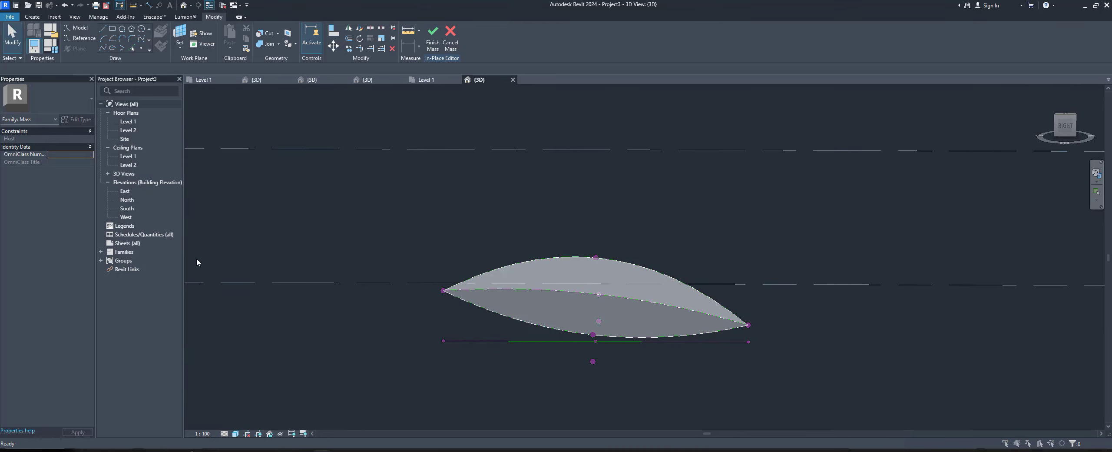
{"action": "left_click", "coordinate": [245, 194]}
{"action": "type", "text": "00"}
{"action": "left_click", "coordinate": [338, 351]}
{"action": "left_click", "coordinate": [242, 200]}
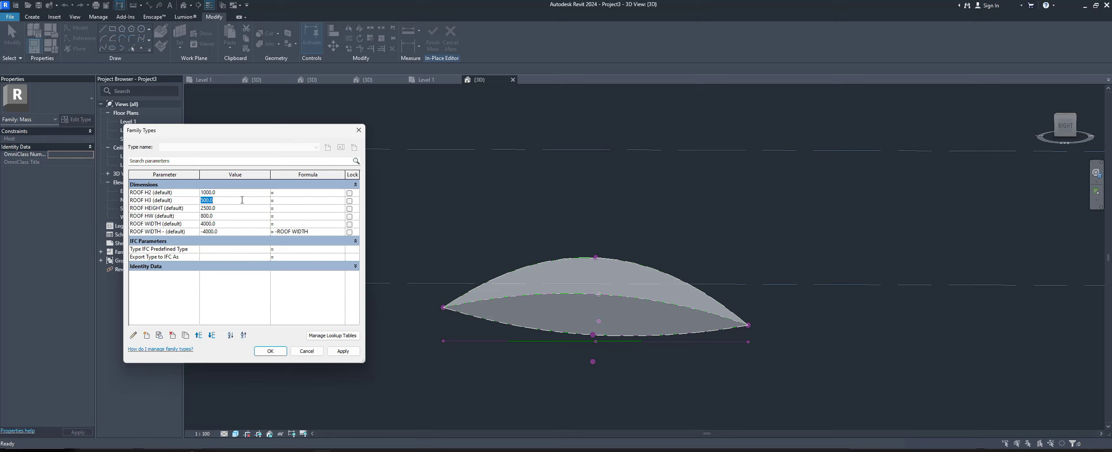
{"action": "left_click", "coordinate": [343, 351]}
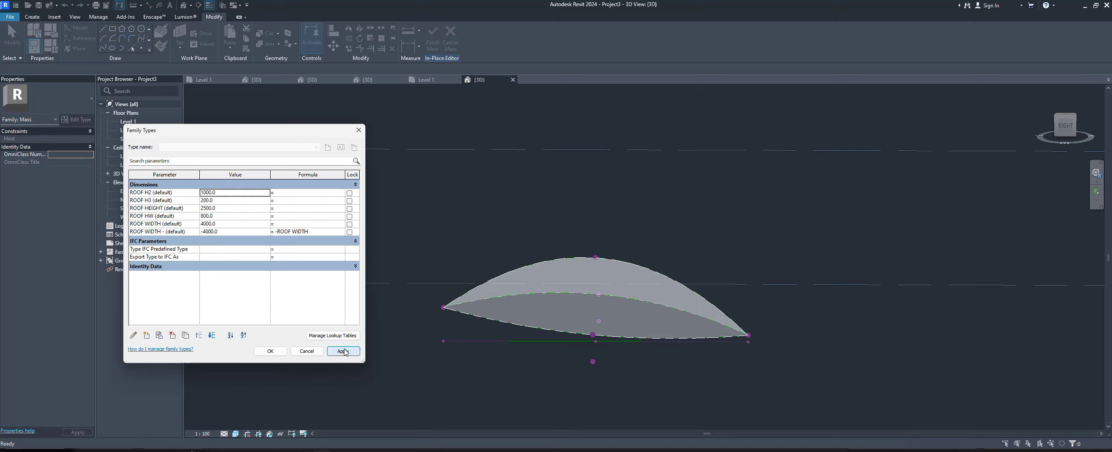
{"action": "left_click", "coordinate": [238, 209]}
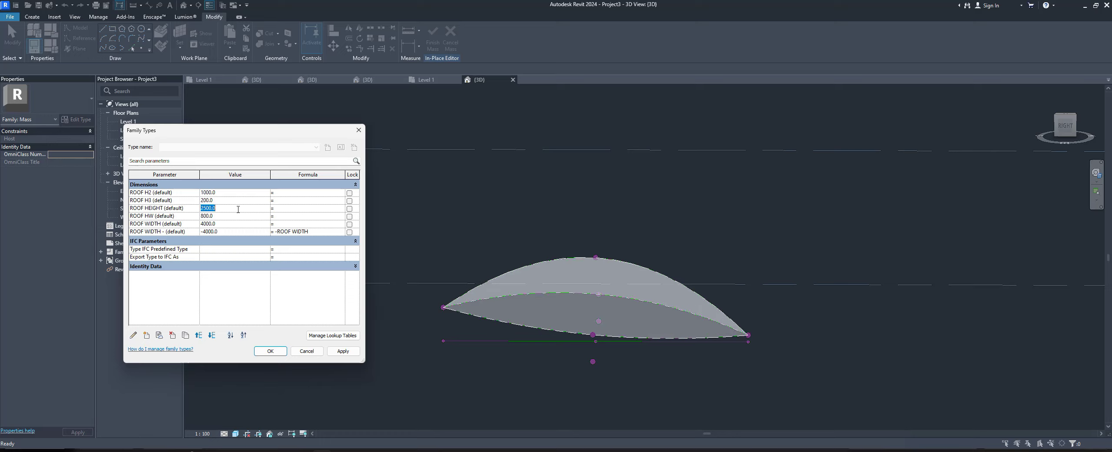
{"action": "type", "text": "2800"}
{"action": "left_click", "coordinate": [336, 351]}
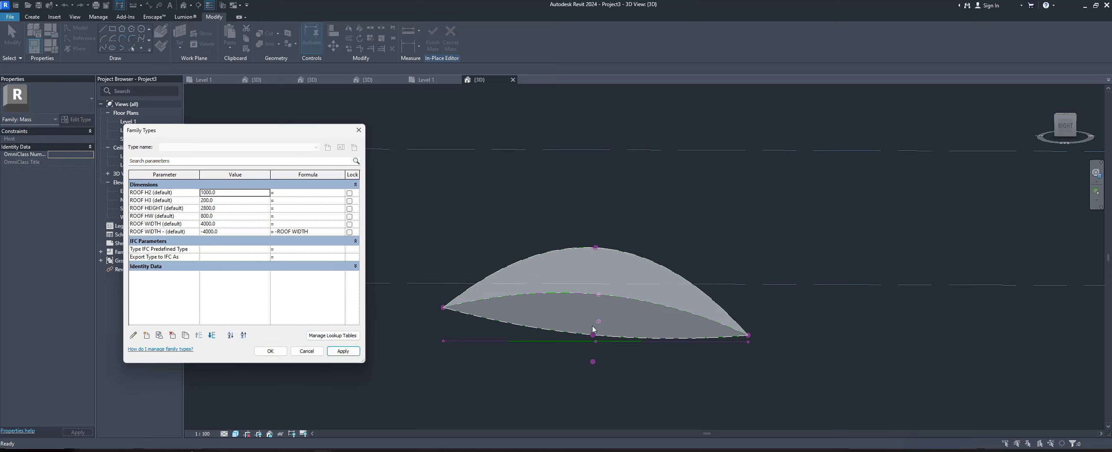
{"action": "left_click", "coordinate": [276, 355]}
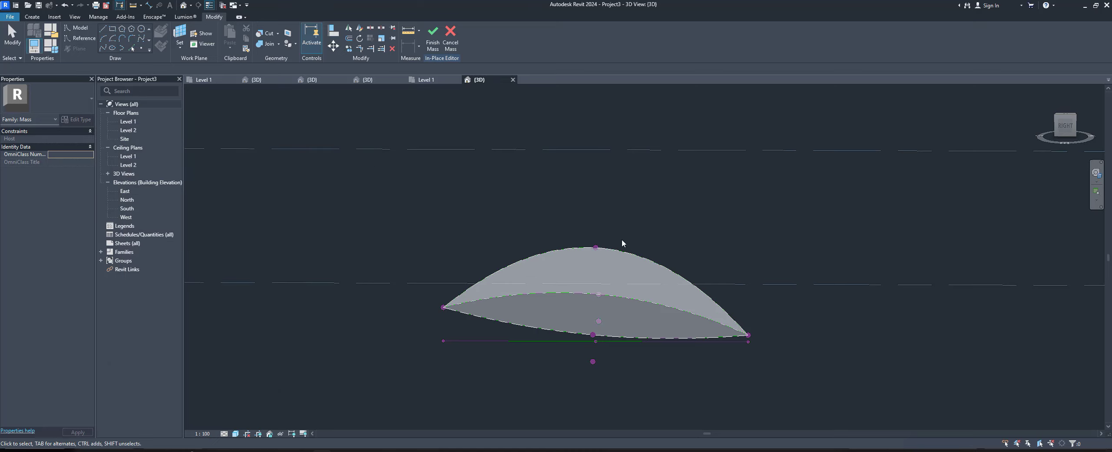
Orbit around the roof form and set ROOF H2 back to 1500.
{"action": "middle_click_drag", "start_coordinate": [583, 248], "coordinate": [644, 273], "text": "shift"}
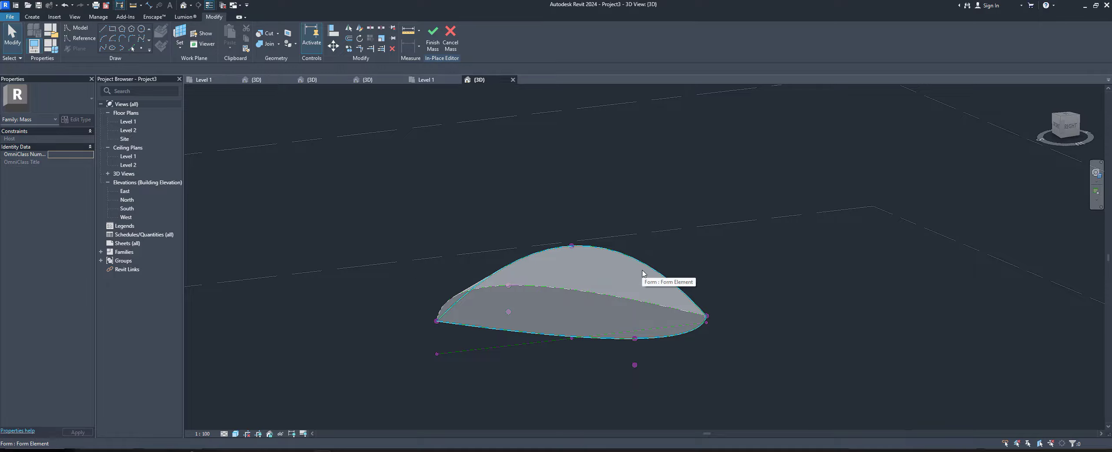
{"action": "mouse_move", "coordinate": [644, 273]}
{"action": "middle_mouse_down", "text": "shift"}
{"action": "mouse_move", "coordinate": [561, 228]}
{"action": "mouse_move", "coordinate": [676, 184]}
{"action": "mouse_move", "coordinate": [893, 187]}
{"action": "mouse_move", "coordinate": [479, 214]}
{"action": "mouse_move", "coordinate": [405, 239]}
{"action": "mouse_move", "coordinate": [165, 102]}
{"action": "middle_mouse_up", "text": "shift"}
{"action": "left_click", "coordinate": [54, 50]}
{"action": "type", "text": "1500"}
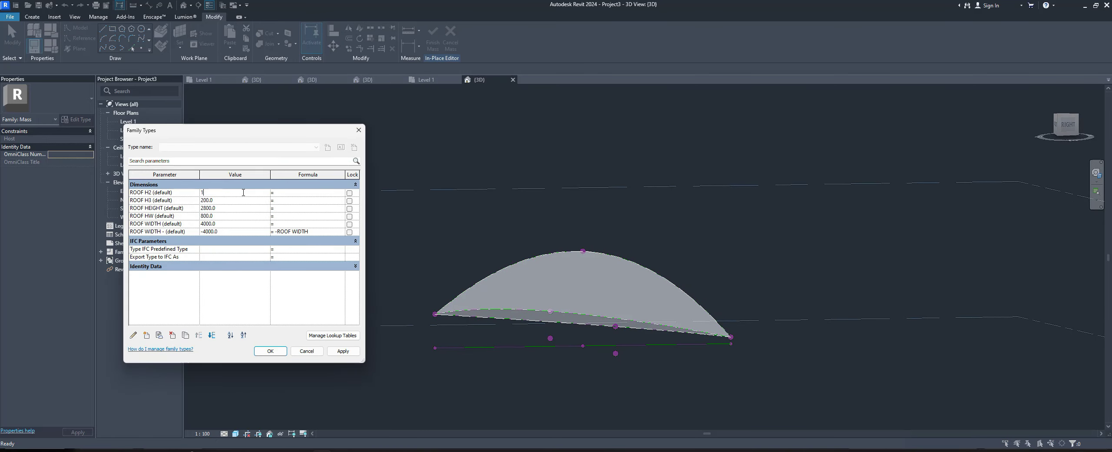
{"action": "left_click", "coordinate": [346, 358]}
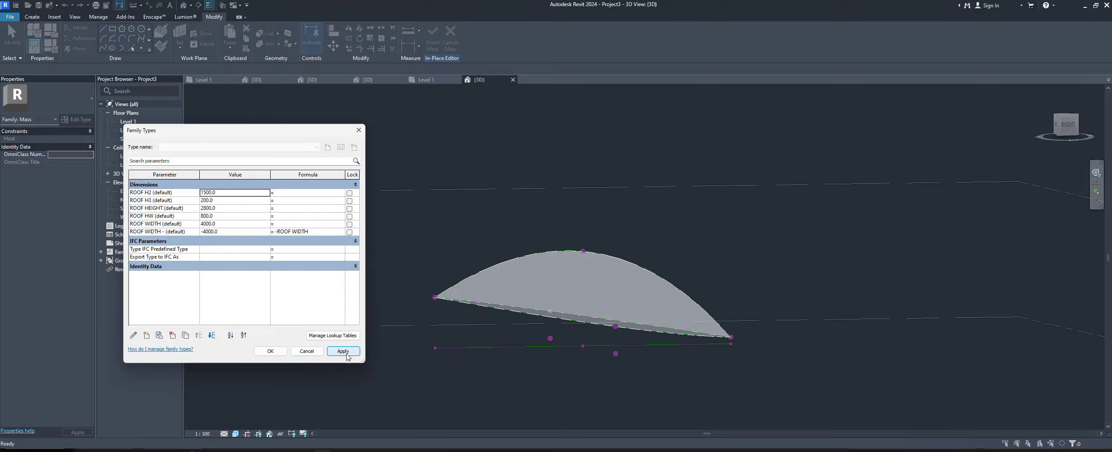
{"action": "left_click", "coordinate": [270, 351]}
{"action": "mouse_move", "coordinate": [785, 241]}
{"action": "middle_mouse_down", "text": "shift"}
{"action": "mouse_move", "coordinate": [751, 352]}
{"action": "mouse_move", "coordinate": [973, 355]}
{"action": "mouse_move", "coordinate": [568, 402]}
{"action": "mouse_move", "coordinate": [671, 289]}
{"action": "mouse_move", "coordinate": [691, 243]}
{"action": "middle_mouse_up", "text": "shift"}
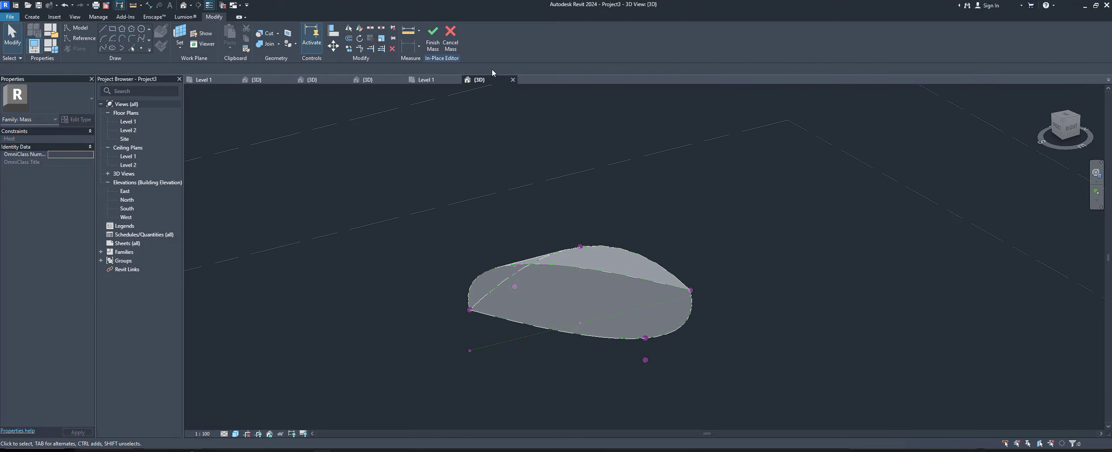
Finish the in-place roof mass and select it.
{"action": "left_click", "coordinate": [428, 39]}
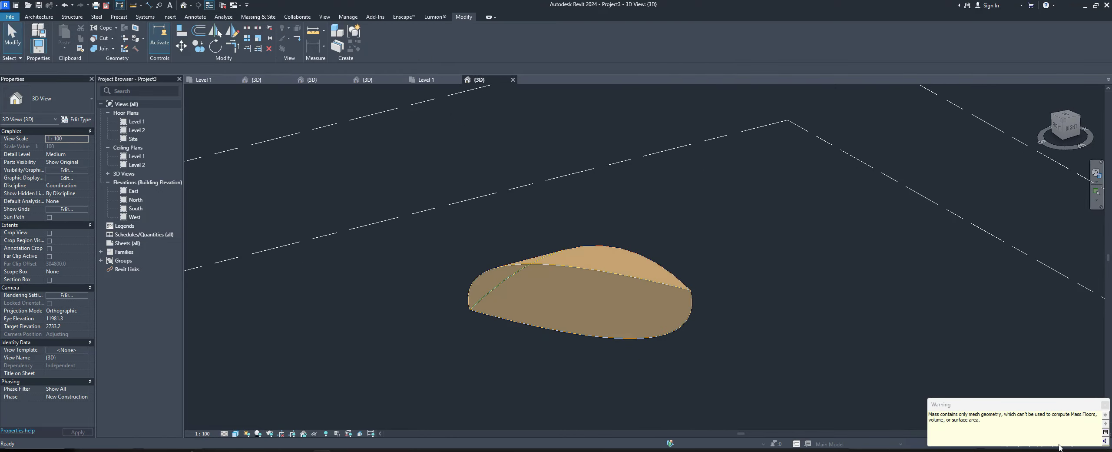
{"action": "left_click", "coordinate": [832, 253]}
{"action": "mouse_move", "coordinate": [832, 254]}
{"action": "middle_mouse_down", "text": "shift"}
{"action": "mouse_move", "coordinate": [839, 273]}
{"action": "mouse_move", "coordinate": [805, 286]}
{"action": "middle_mouse_up", "text": "shift"}
{"action": "left_click", "coordinate": [735, 300]}
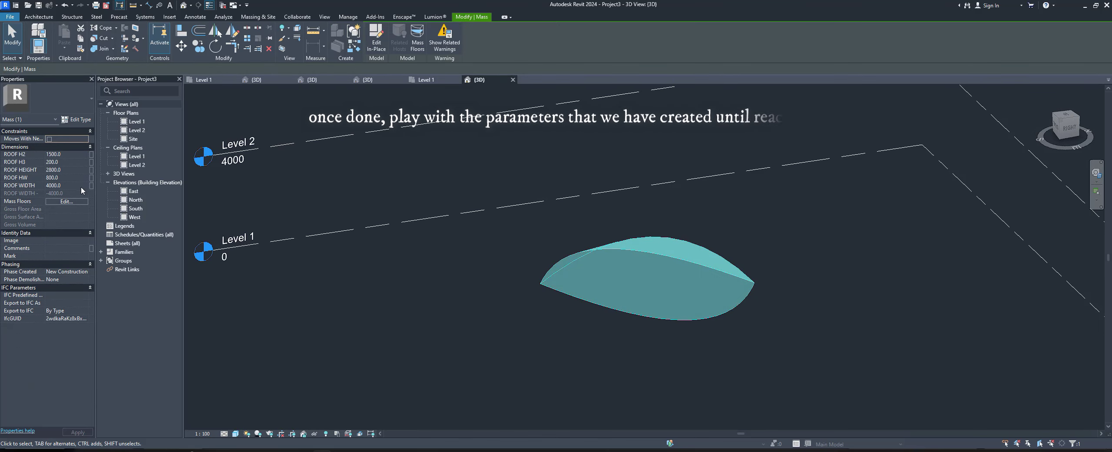
Change the mass's ROOF H2 to 2000 and ROOF HEIGHT to 3000, orbiting to inspect the shape.
{"action": "left_click", "coordinate": [77, 153]}
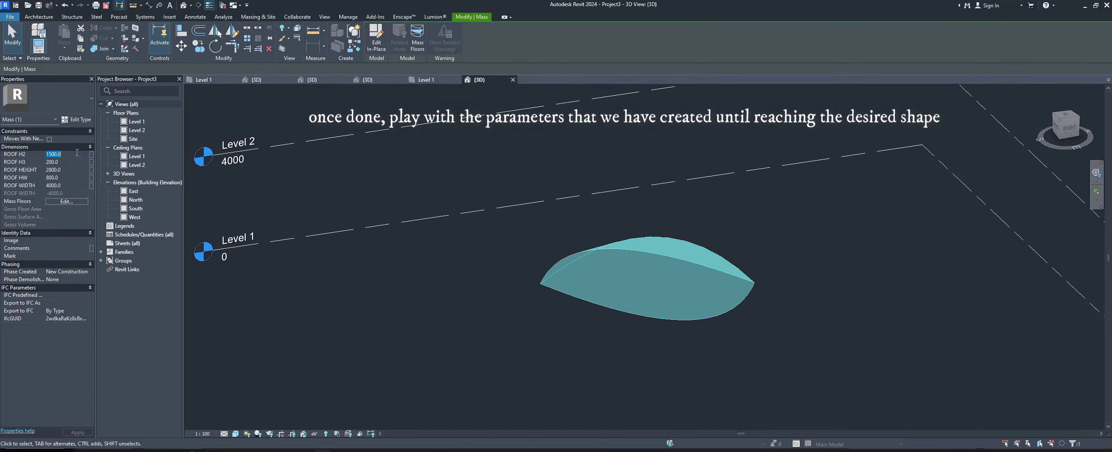
{"action": "type", "text": "200"}
{"action": "key", "text": "Return"}
{"action": "mouse_move", "coordinate": [482, 350]}
{"action": "middle_mouse_down", "text": "shift"}
{"action": "mouse_move", "coordinate": [578, 343]}
{"action": "mouse_move", "coordinate": [566, 295]}
{"action": "mouse_move", "coordinate": [607, 276]}
{"action": "mouse_move", "coordinate": [598, 290]}
{"action": "middle_mouse_up", "text": "shift"}
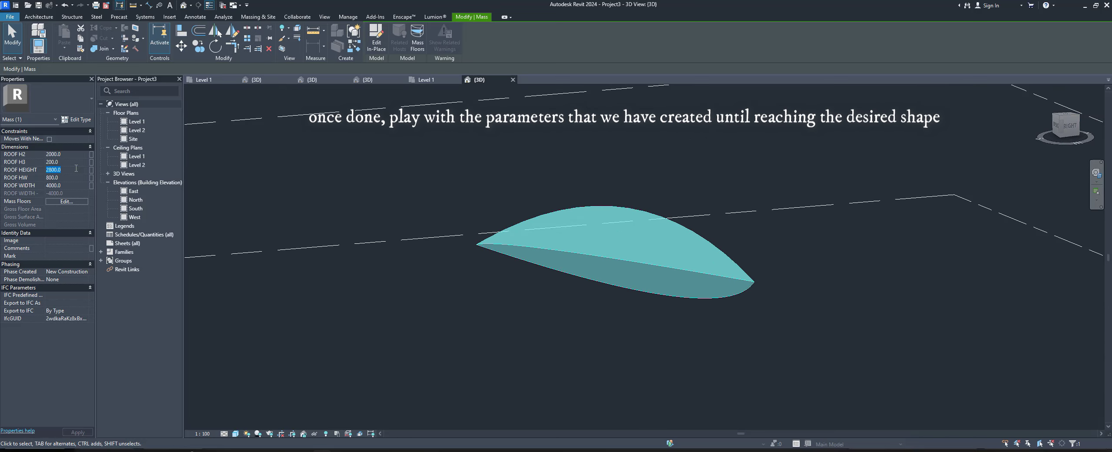
{"action": "left_click", "coordinate": [76, 168]}
{"action": "type", "text": "30"}
{"action": "left_click", "coordinate": [70, 170]}
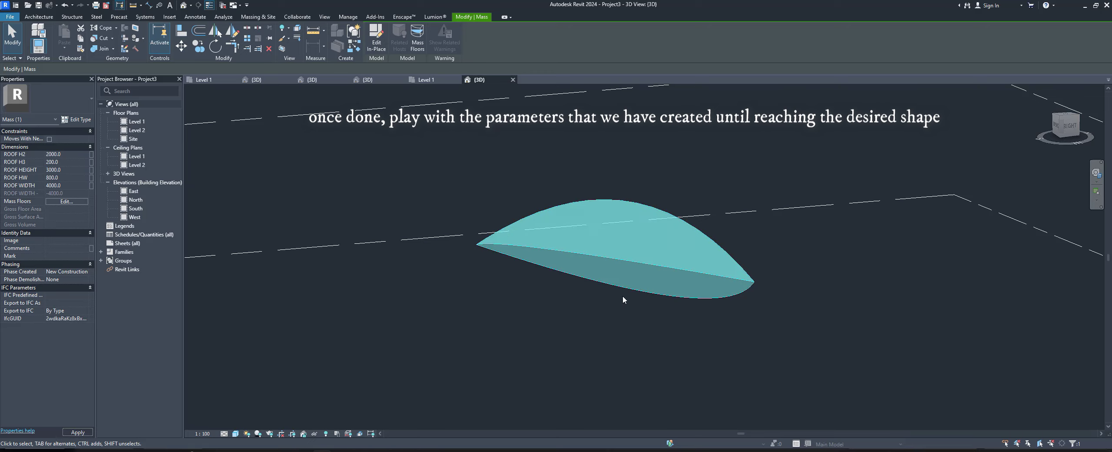
{"action": "middle_click_drag", "start_coordinate": [635, 357], "coordinate": [609, 350], "text": "shift"}
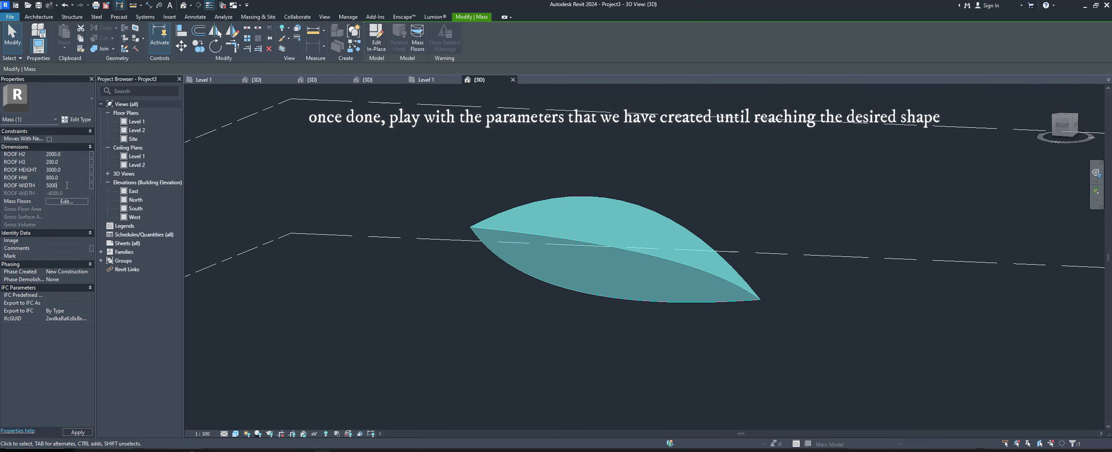
{"action": "mouse_move", "coordinate": [415, 323]}
{"action": "middle_mouse_down", "text": "shift"}
{"action": "mouse_move", "coordinate": [566, 347]}
{"action": "mouse_move", "coordinate": [477, 320]}
{"action": "middle_mouse_up", "text": "shift"}
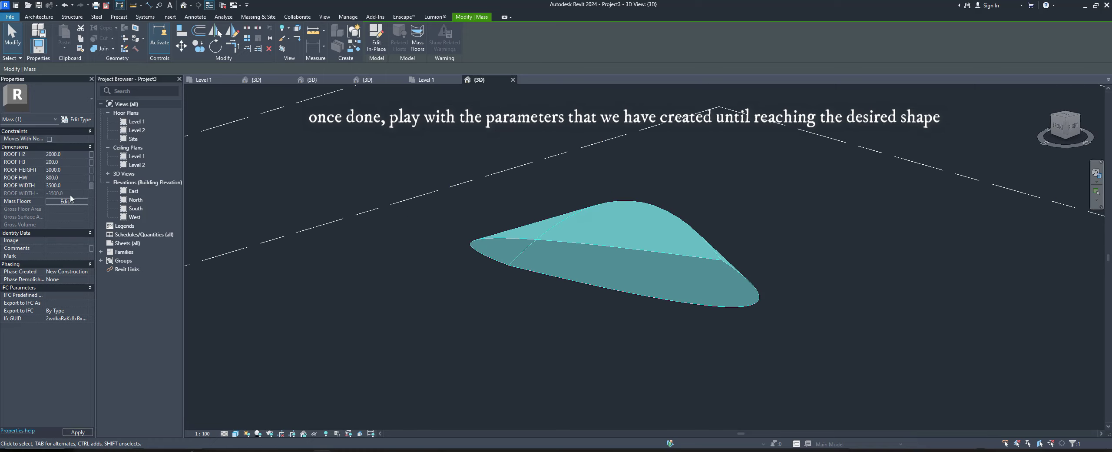
{"action": "mouse_move", "coordinate": [663, 149]}
{"action": "middle_mouse_down", "text": "shift"}
{"action": "mouse_move", "coordinate": [623, 311]}
{"action": "mouse_move", "coordinate": [529, 340]}
{"action": "mouse_move", "coordinate": [422, 320]}
{"action": "mouse_move", "coordinate": [581, 296]}
{"action": "mouse_move", "coordinate": [569, 291]}
{"action": "middle_mouse_up", "text": "shift"}
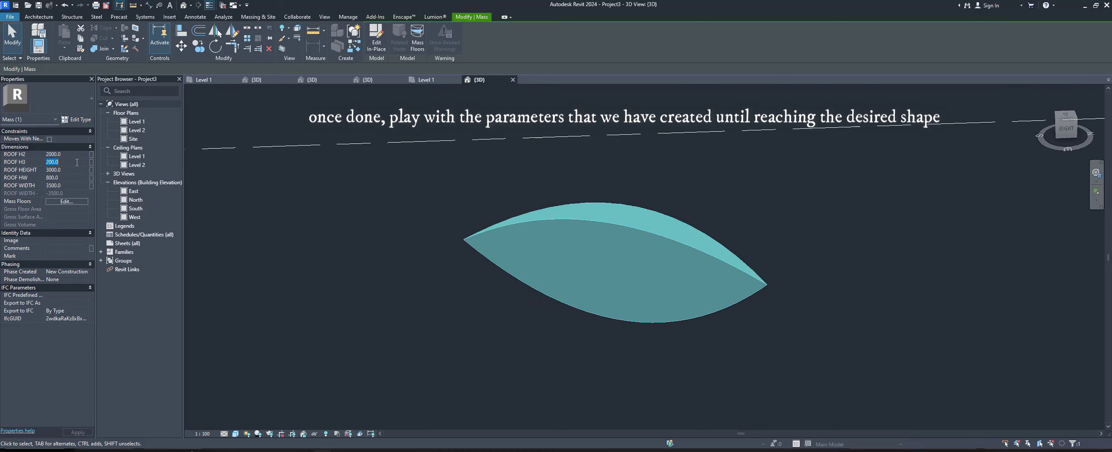
{"action": "mouse_move", "coordinate": [745, 378]}
{"action": "middle_mouse_down", "text": "shift"}
{"action": "mouse_move", "coordinate": [735, 276]}
{"action": "mouse_move", "coordinate": [752, 274]}
{"action": "mouse_move", "coordinate": [1012, 277]}
{"action": "mouse_move", "coordinate": [1077, 343]}
{"action": "mouse_move", "coordinate": [914, 293]}
{"action": "mouse_move", "coordinate": [782, 303]}
{"action": "middle_mouse_up", "text": "shift"}
Reopen the roof mass for in-place editing and select its roof surface.
{"action": "left_click", "coordinate": [782, 303]}
{"action": "mouse_move", "coordinate": [869, 273]}
{"action": "middle_mouse_down", "text": "shift"}
{"action": "mouse_move", "coordinate": [688, 318]}
{"action": "mouse_move", "coordinate": [907, 318]}
{"action": "mouse_move", "coordinate": [1065, 396]}
{"action": "middle_mouse_up", "text": "shift"}
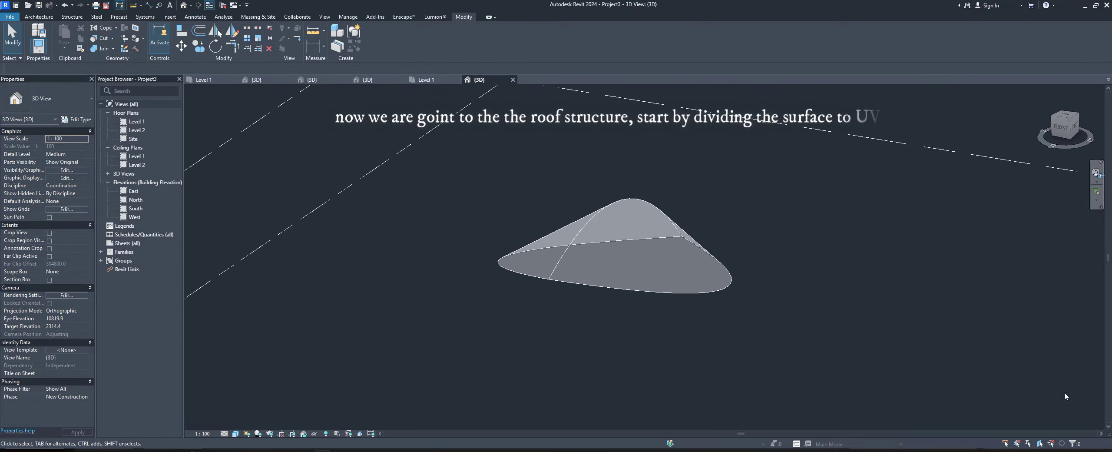
{"action": "mouse_move", "coordinate": [1083, 448]}
{"action": "middle_mouse_down", "text": "shift"}
{"action": "mouse_move", "coordinate": [667, 231]}
{"action": "mouse_move", "coordinate": [412, 61]}
{"action": "middle_mouse_up", "text": "shift"}
{"action": "left_click", "coordinate": [622, 226]}
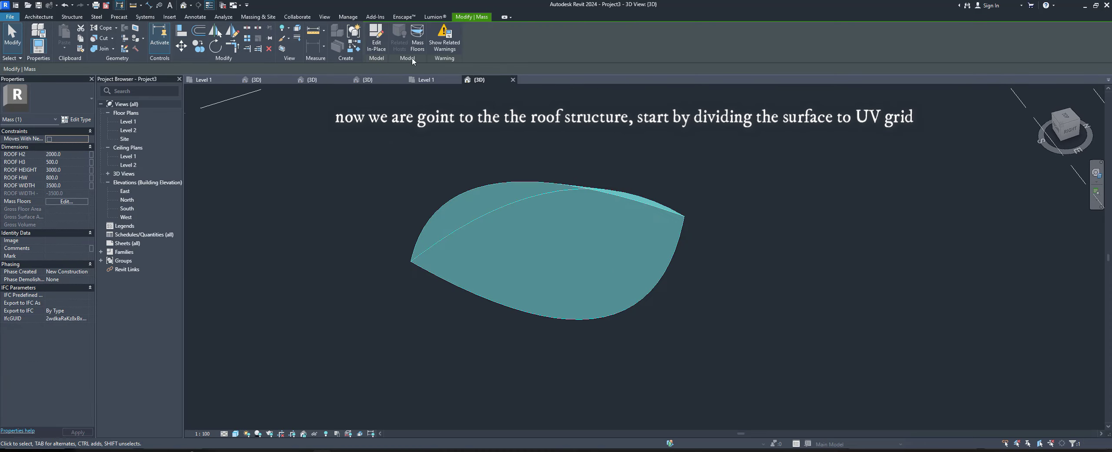
{"action": "left_click", "coordinate": [370, 38]}
{"action": "left_click", "coordinate": [581, 228]}
{"action": "mouse_move", "coordinate": [609, 234]}
{"action": "middle_mouse_down", "text": "shift"}
{"action": "mouse_move", "coordinate": [514, 203]}
{"action": "mouse_move", "coordinate": [524, 161]}
{"action": "middle_mouse_up", "text": "shift"}
Divide the roof surface into a UV grid with 5 U and 8 V divisions.
{"action": "left_click", "coordinate": [482, 39]}
{"action": "middle_click_drag", "start_coordinate": [620, 351], "coordinate": [307, 104], "text": "shift"}
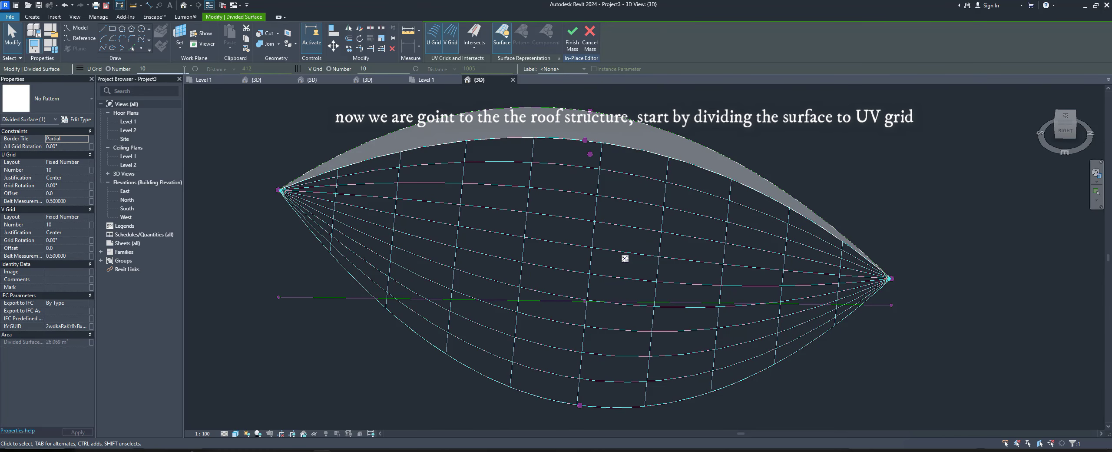
{"action": "key", "text": "Return"}
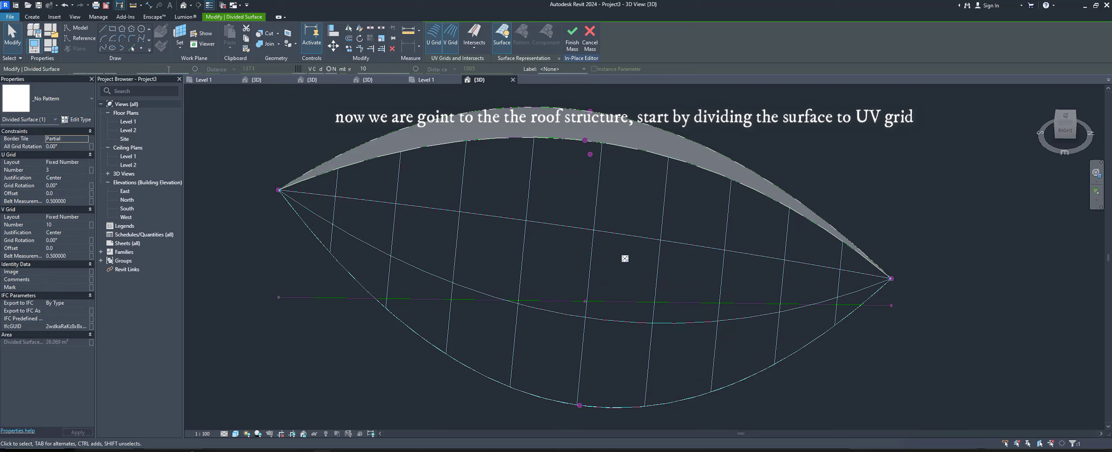
{"action": "type", "text": "5"}
{"action": "key", "text": "Return"}
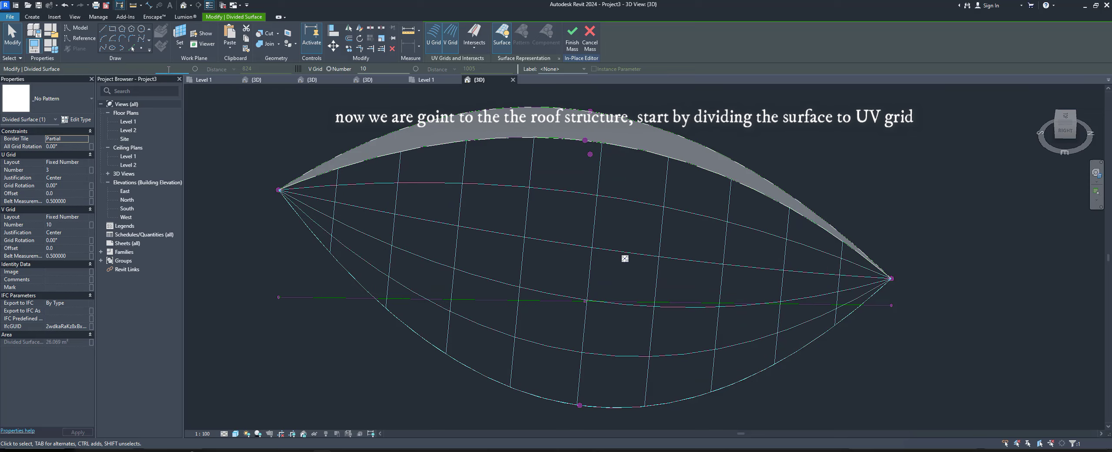
{"action": "type", "text": "8"}
{"action": "key", "text": "Return"}
Turn on node display for the divided surface's grid.
{"action": "mouse_move", "coordinate": [426, 186]}
{"action": "middle_mouse_down", "text": "shift"}
{"action": "mouse_move", "coordinate": [463, 173]}
{"action": "mouse_move", "coordinate": [509, 190]}
{"action": "middle_mouse_up", "text": "shift"}
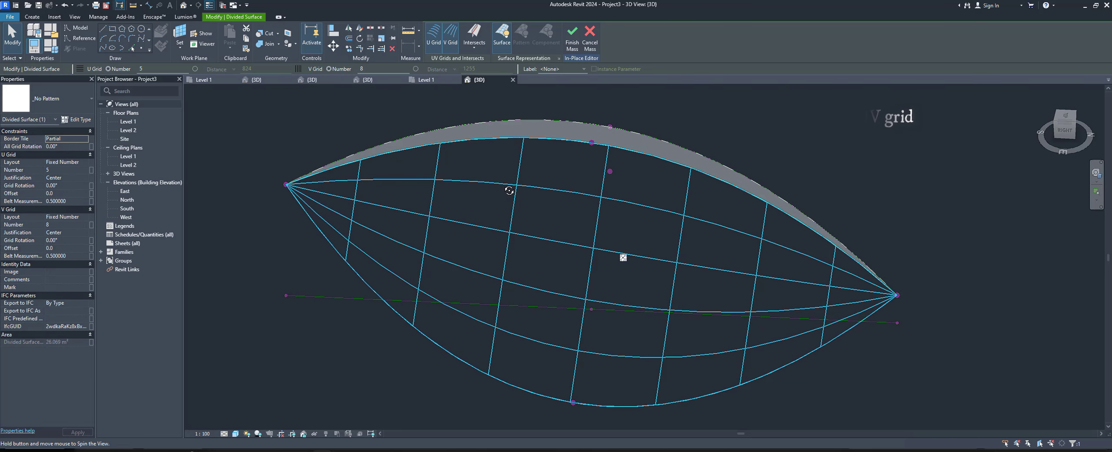
{"action": "left_click", "coordinate": [558, 58]}
{"action": "left_click", "coordinate": [574, 272]}
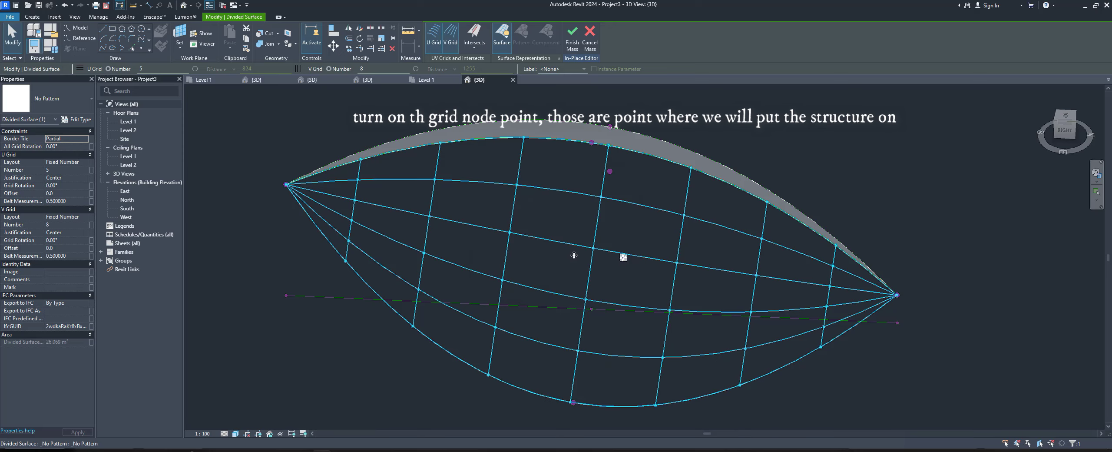
{"action": "mouse_move", "coordinate": [434, 278]}
{"action": "middle_mouse_down", "text": "shift"}
{"action": "mouse_move", "coordinate": [484, 249]}
{"action": "mouse_move", "coordinate": [302, 249]}
{"action": "middle_mouse_up", "text": "shift"}
Load the ADAPTIVE CIRCLE 9 POINT rope family from Place Component's type properties.
{"action": "key", "text": "c"}
{"action": "key", "text": "m"}
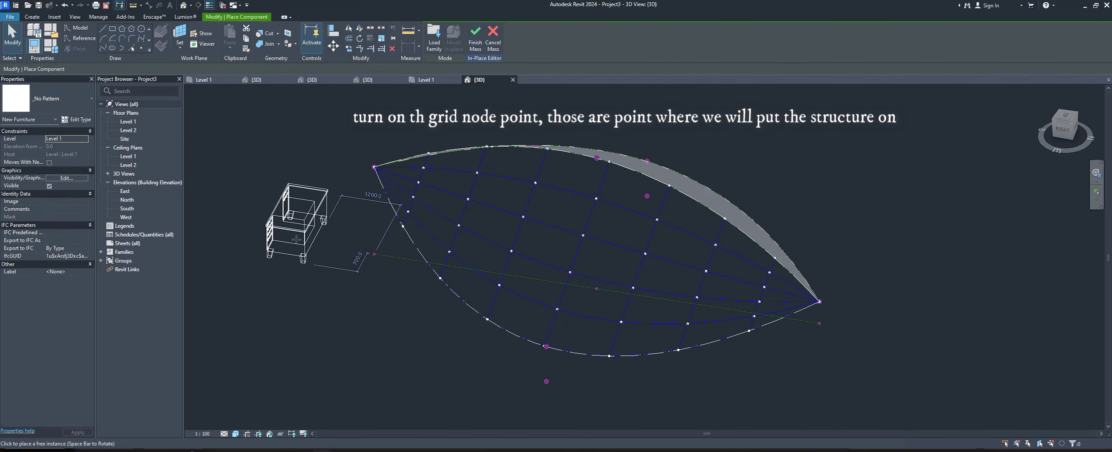
{"action": "left_click", "coordinate": [78, 117]}
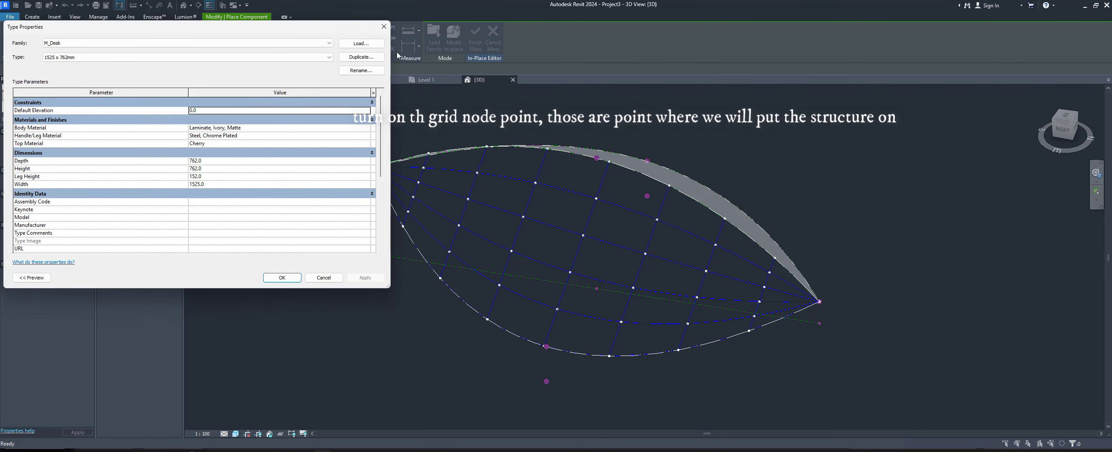
{"action": "left_click", "coordinate": [362, 43]}
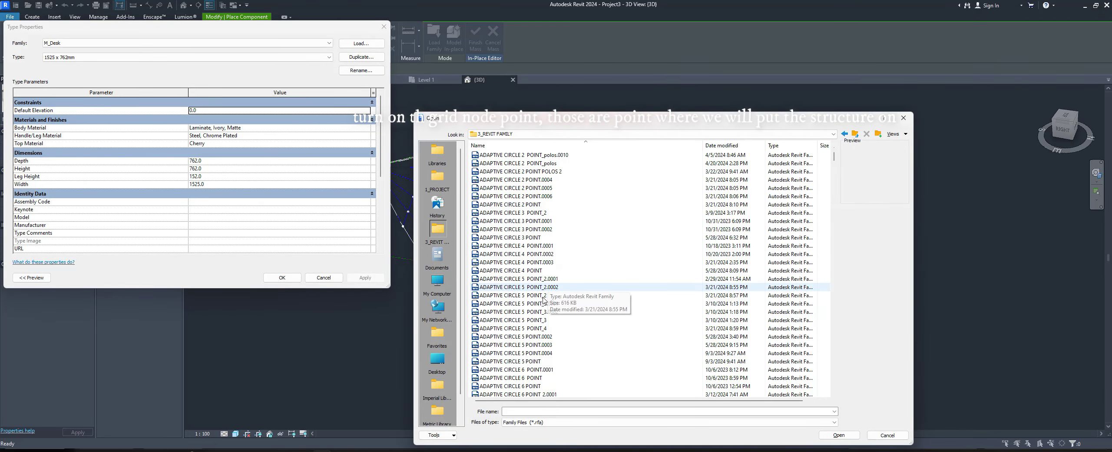
{"action": "scroll", "coordinate": [543, 374], "scroll_direction": "down", "scroll_amount": 5}
{"action": "double_click", "coordinate": [547, 394]}
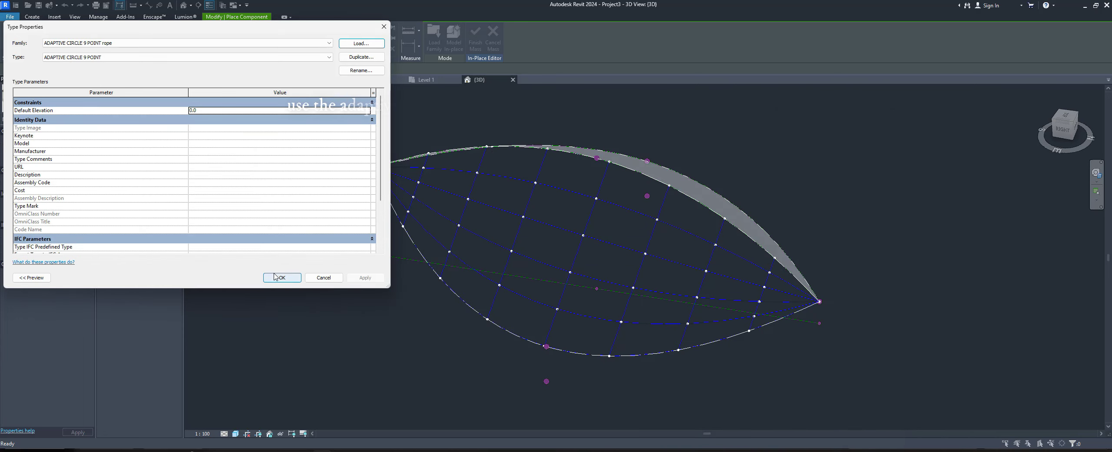
{"action": "left_click", "coordinate": [282, 277]}
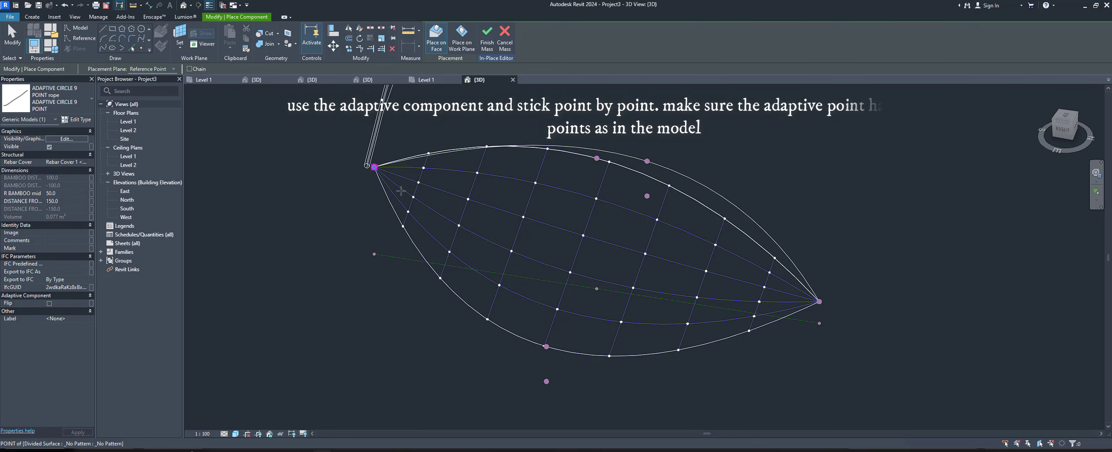
Place a trial rope through four grid nodes from the leaf tip, then undo it.
{"action": "left_click", "coordinate": [374, 166]}
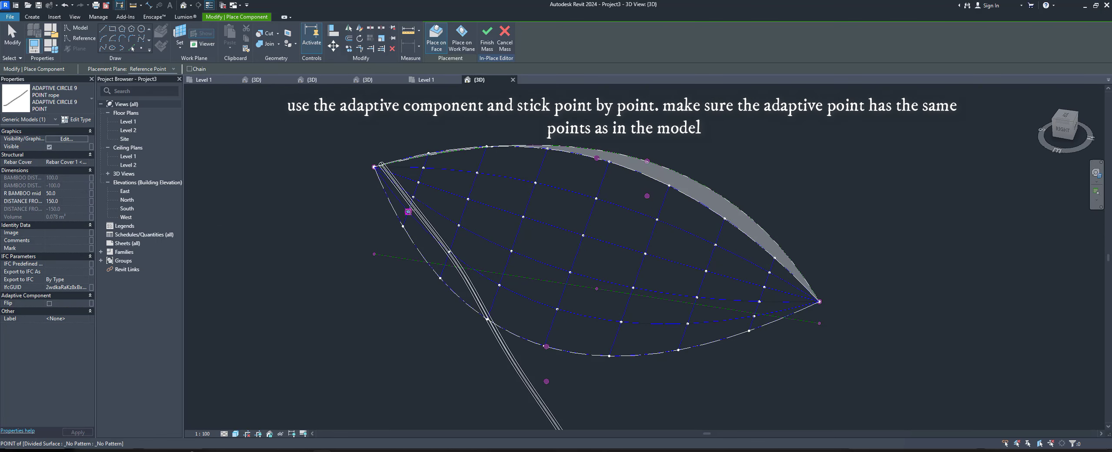
{"action": "left_click", "coordinate": [449, 251]}
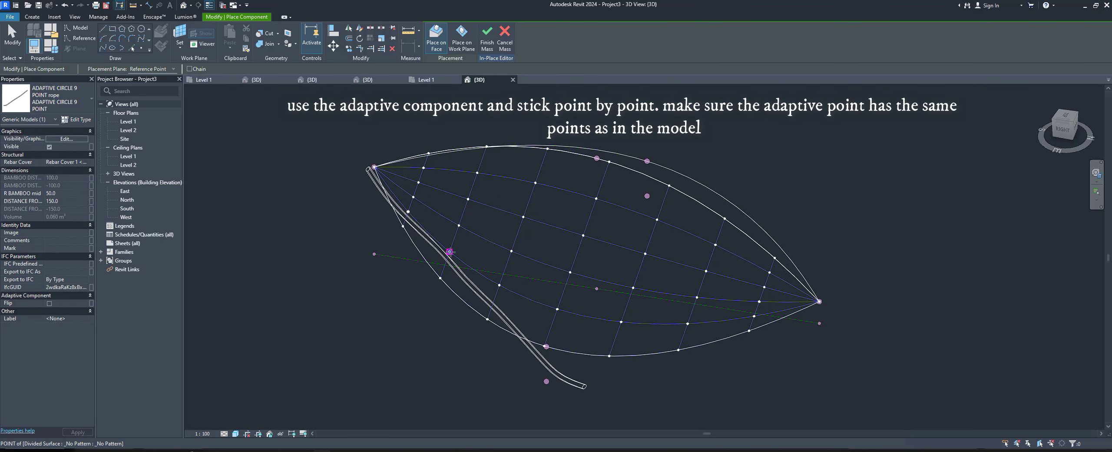
{"action": "left_click", "coordinate": [500, 285]}
{"action": "left_click", "coordinate": [558, 310]}
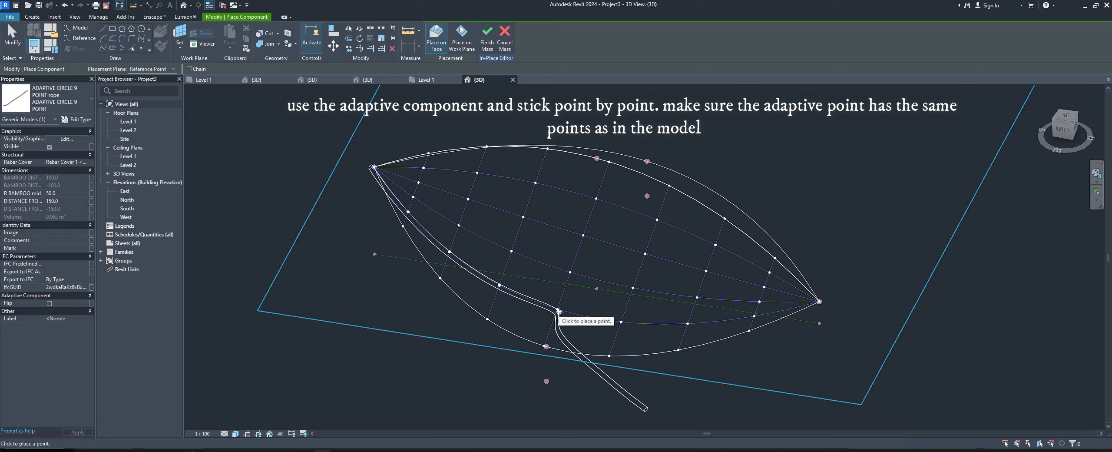
{"action": "key", "text": "Escape"}
{"action": "key", "text": "Escape"}
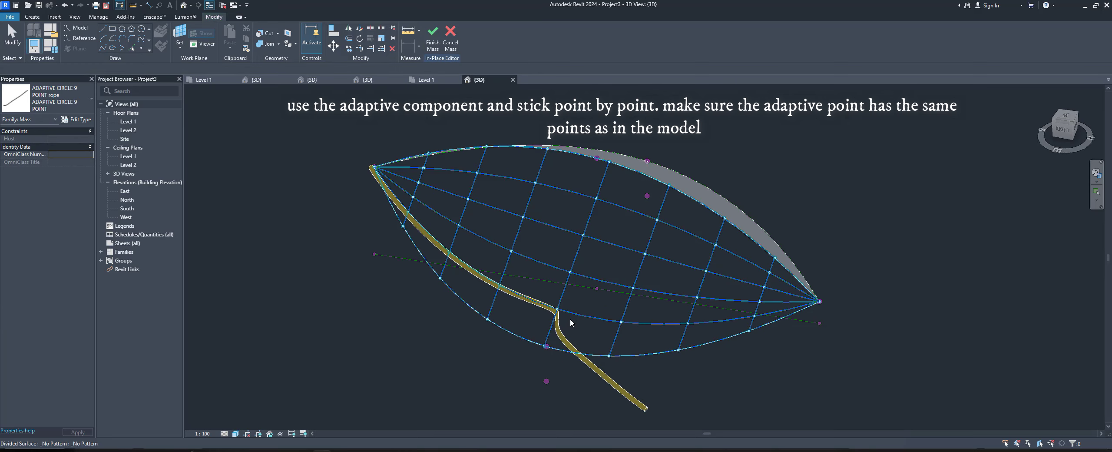
{"action": "key", "text": "ctrl+z"}
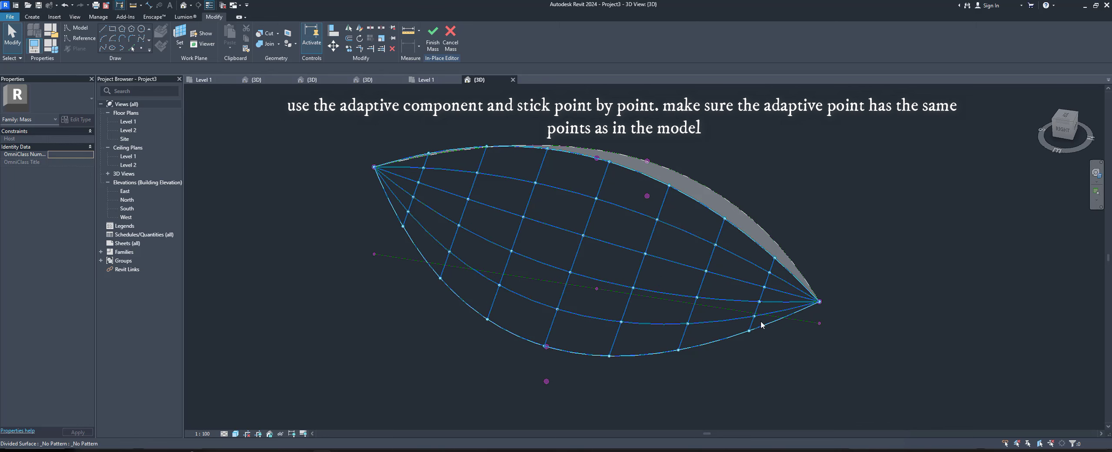
Reselect the divided surface grid, restart placing the rope and check its type properties.
{"action": "left_click", "coordinate": [547, 313]}
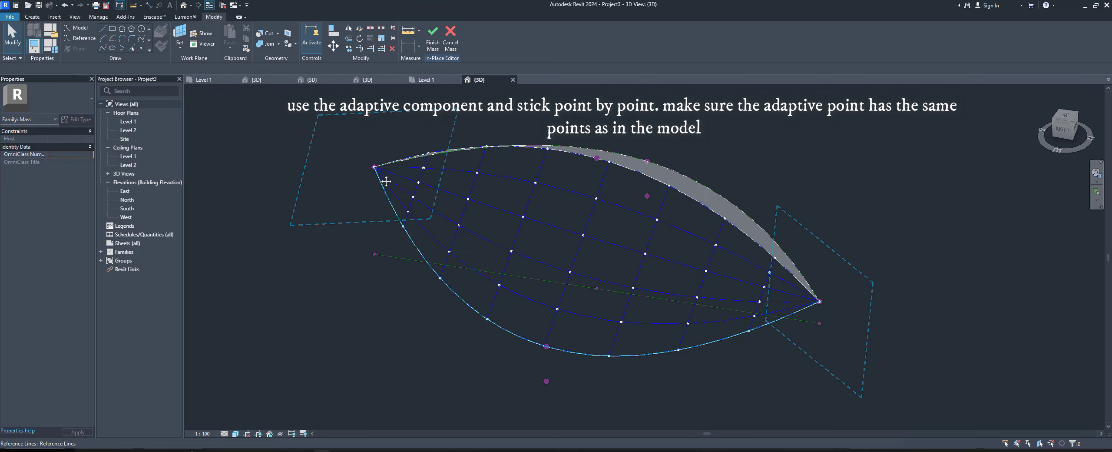
{"action": "key", "text": "c"}
{"action": "key", "text": "m"}
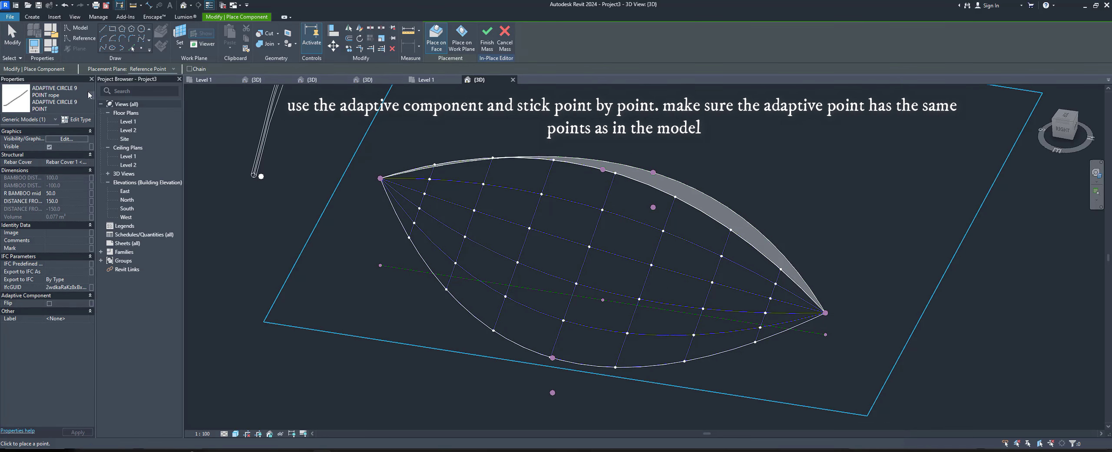
{"action": "left_click", "coordinate": [78, 120]}
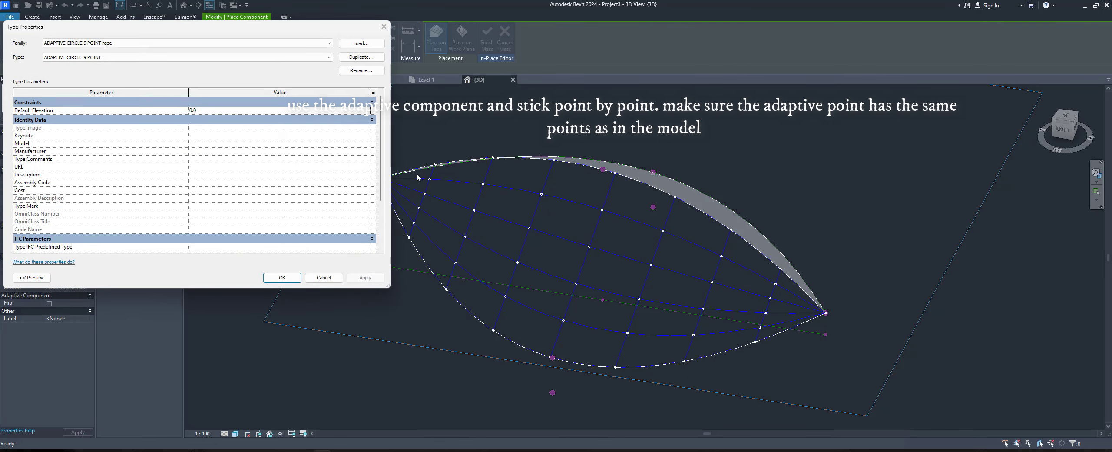
{"action": "key", "text": "Escape"}
Place the rope along the lower edge's grid nodes, from the left tip to the right.
{"action": "left_click", "coordinate": [380, 178]}
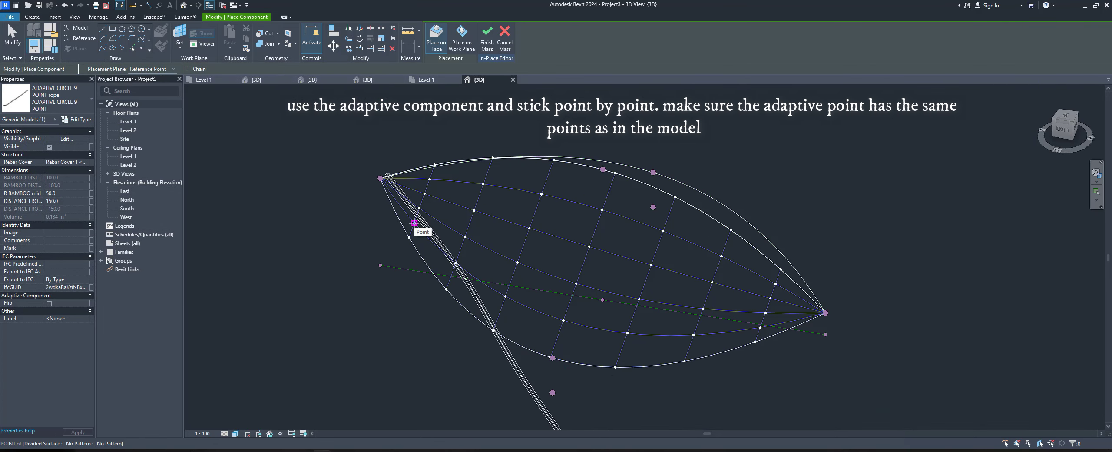
{"action": "left_click", "coordinate": [456, 263]}
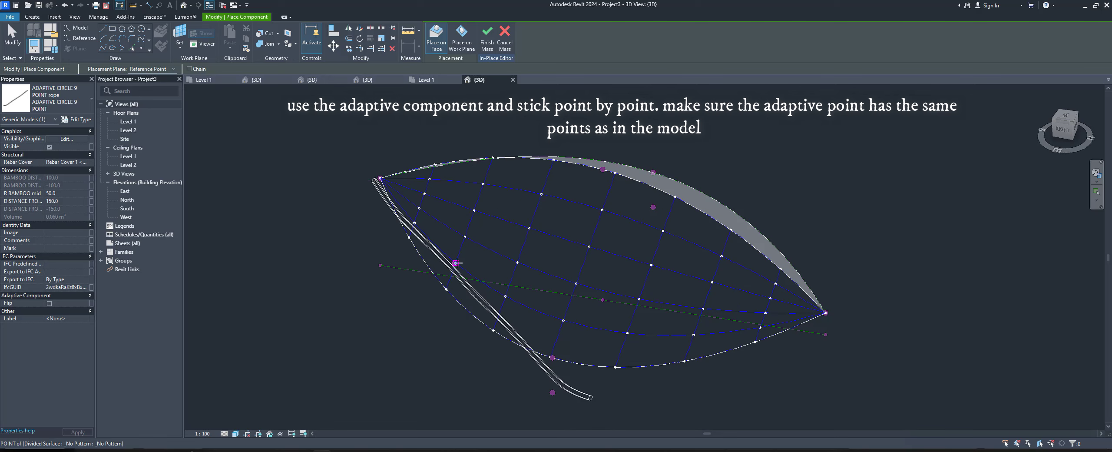
{"action": "left_click", "coordinate": [506, 297]}
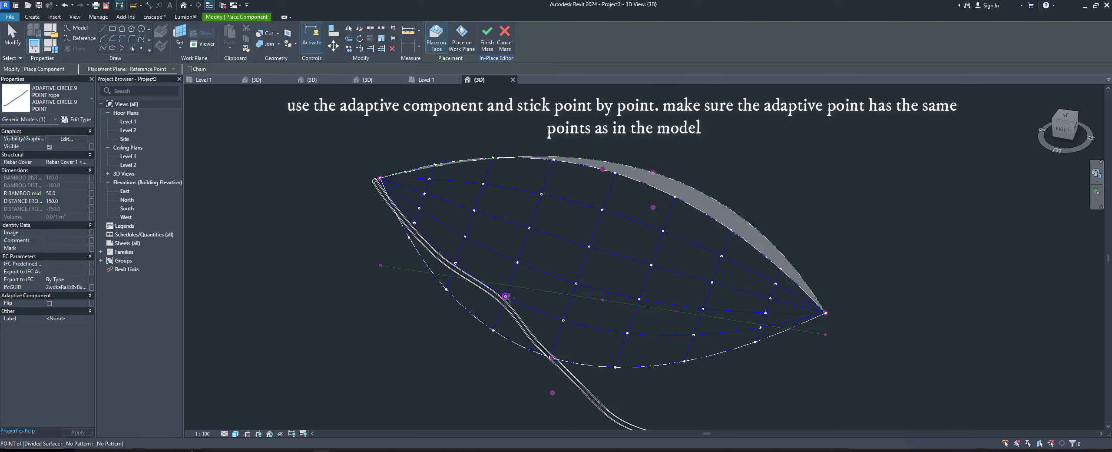
{"action": "left_click", "coordinate": [564, 320]}
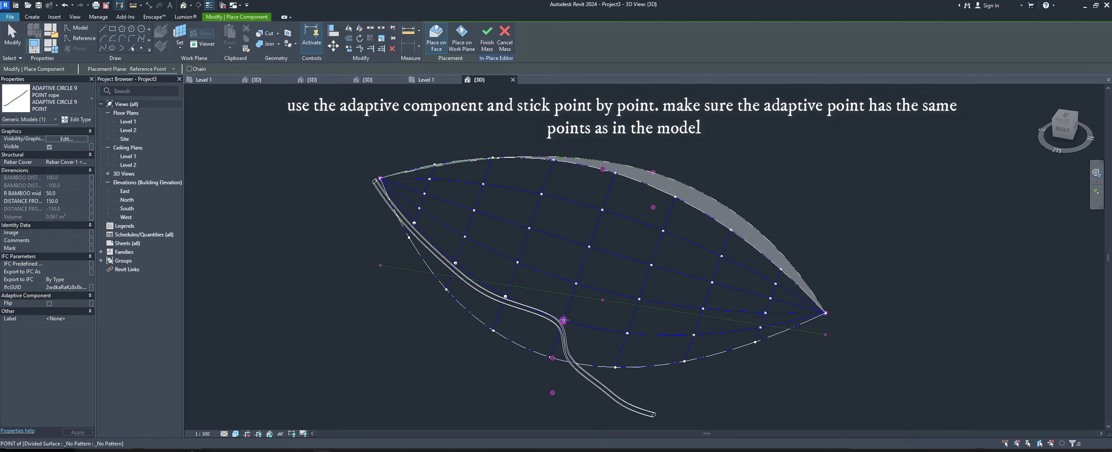
{"action": "left_click", "coordinate": [628, 334]}
{"action": "left_click", "coordinate": [627, 333]}
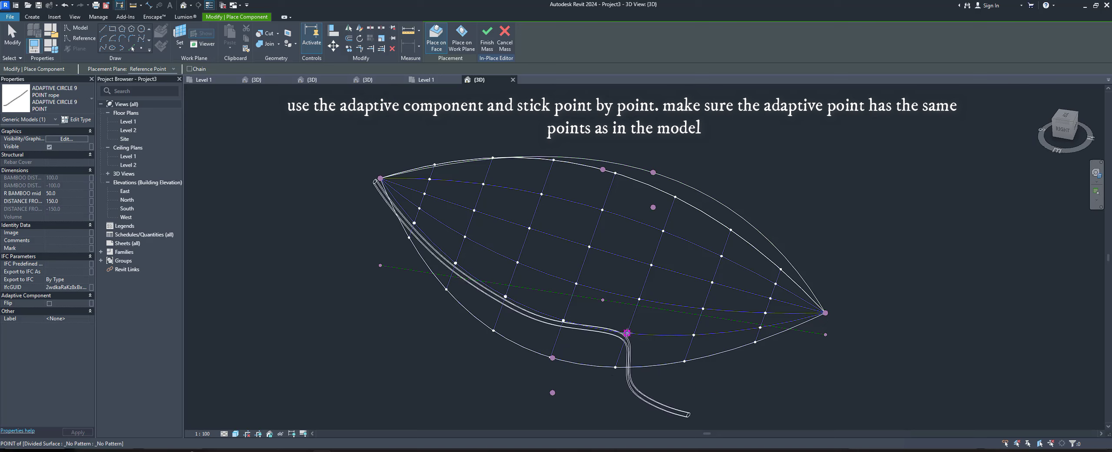
{"action": "left_click", "coordinate": [694, 333]}
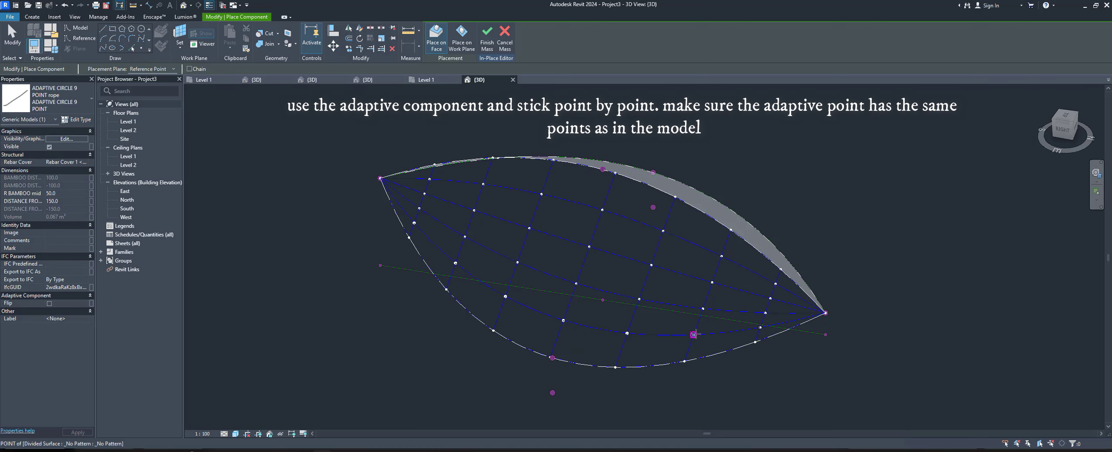
{"action": "left_click", "coordinate": [761, 327]}
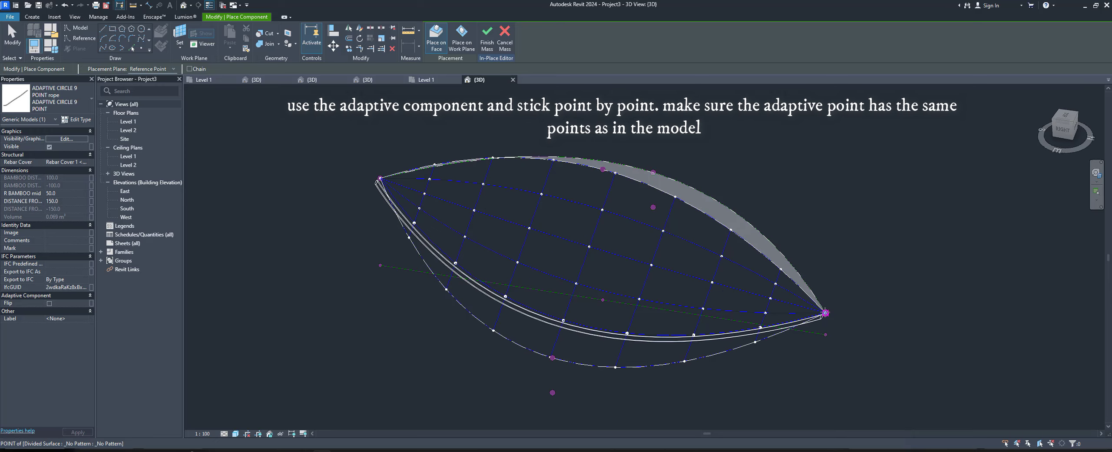
{"action": "key", "text": "Escape"}
{"action": "middle_click_drag", "start_coordinate": [565, 314], "coordinate": [628, 311], "text": "shift"}
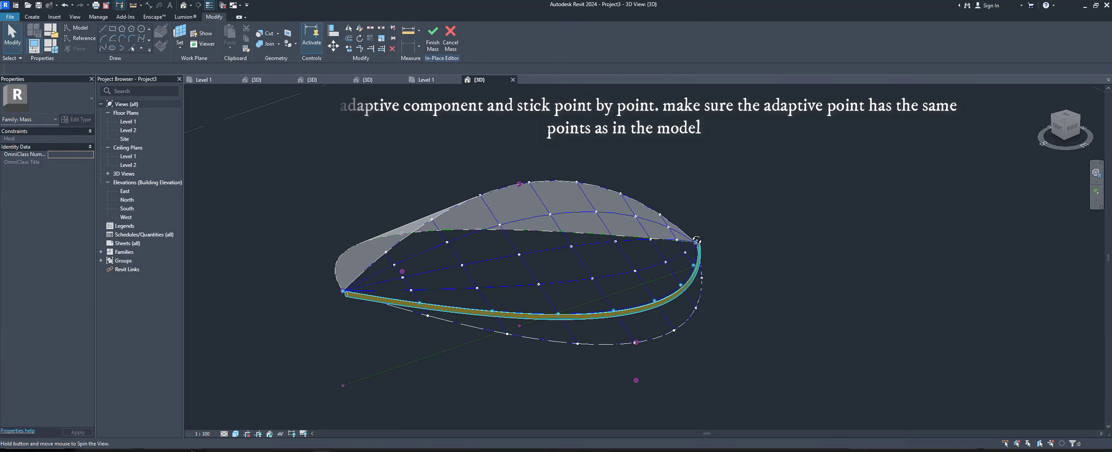
Set the rope's distance offsets to 0.
{"action": "scroll", "coordinate": [628, 312], "scroll_direction": "up", "scroll_amount": 5}
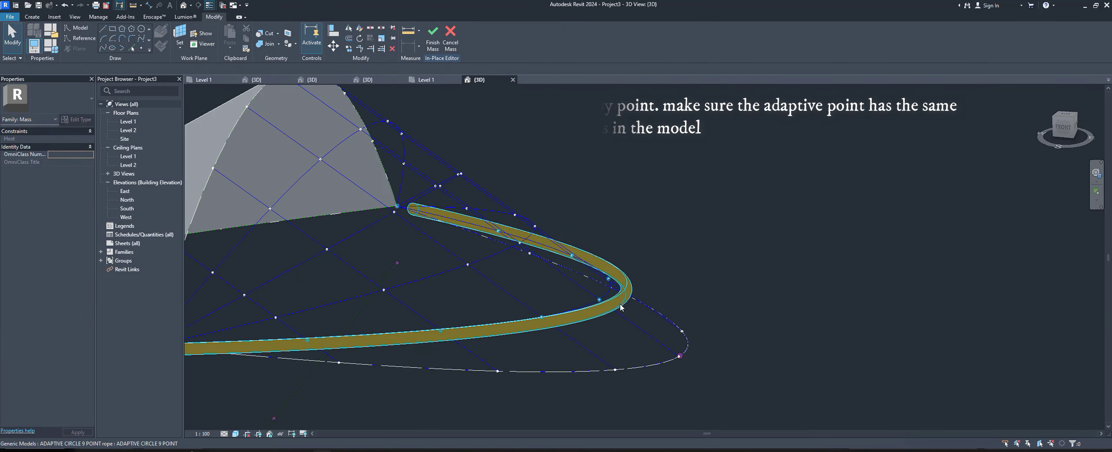
{"action": "left_click", "coordinate": [617, 300]}
{"action": "middle_click_drag", "start_coordinate": [617, 300], "coordinate": [538, 334], "text": "shift"}
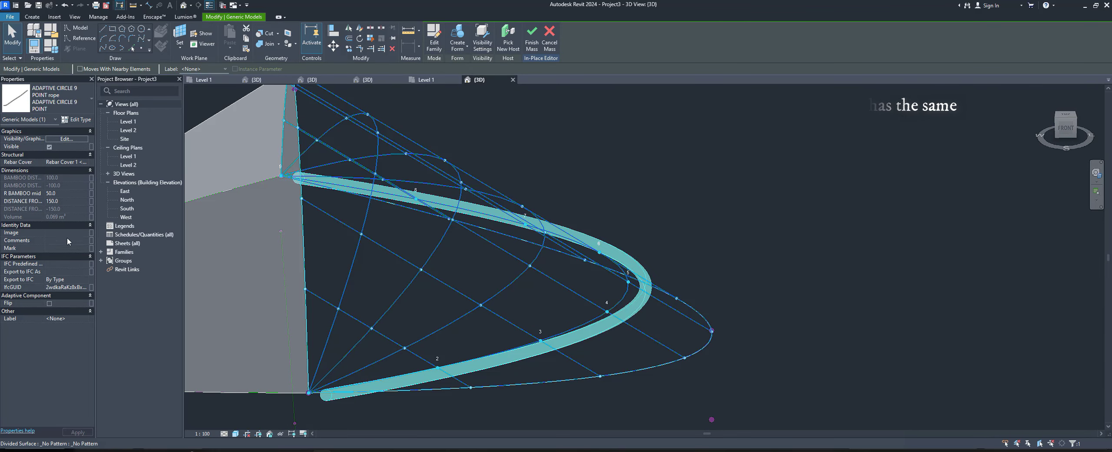
{"action": "double_click", "coordinate": [65, 201]}
{"action": "type", "text": "0"}
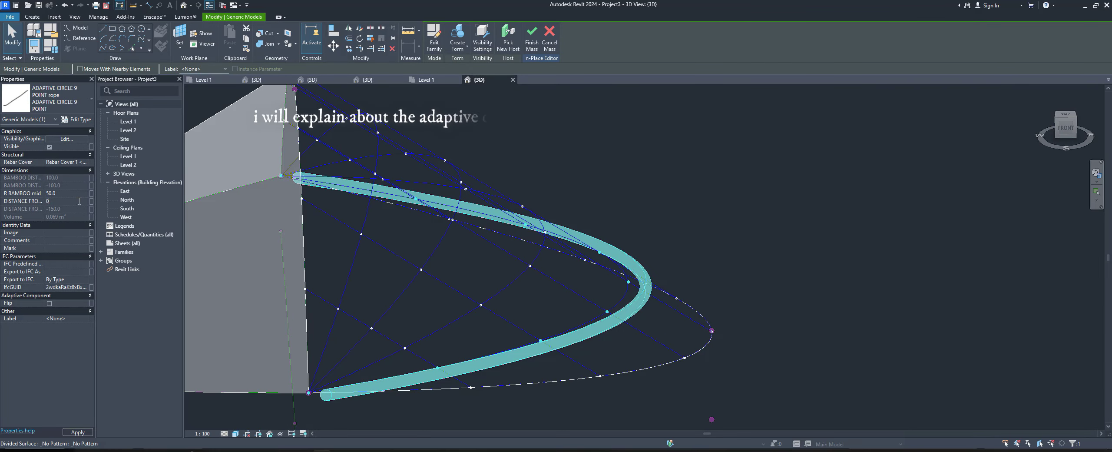
{"action": "left_click", "coordinate": [732, 297]}
{"action": "mouse_move", "coordinate": [731, 298]}
{"action": "middle_mouse_down", "text": "shift"}
{"action": "mouse_move", "coordinate": [810, 261]}
{"action": "mouse_move", "coordinate": [631, 282]}
{"action": "mouse_move", "coordinate": [734, 230]}
{"action": "mouse_move", "coordinate": [661, 367]}
{"action": "mouse_move", "coordinate": [525, 200]}
{"action": "mouse_move", "coordinate": [421, 246]}
{"action": "middle_mouse_up", "text": "shift"}
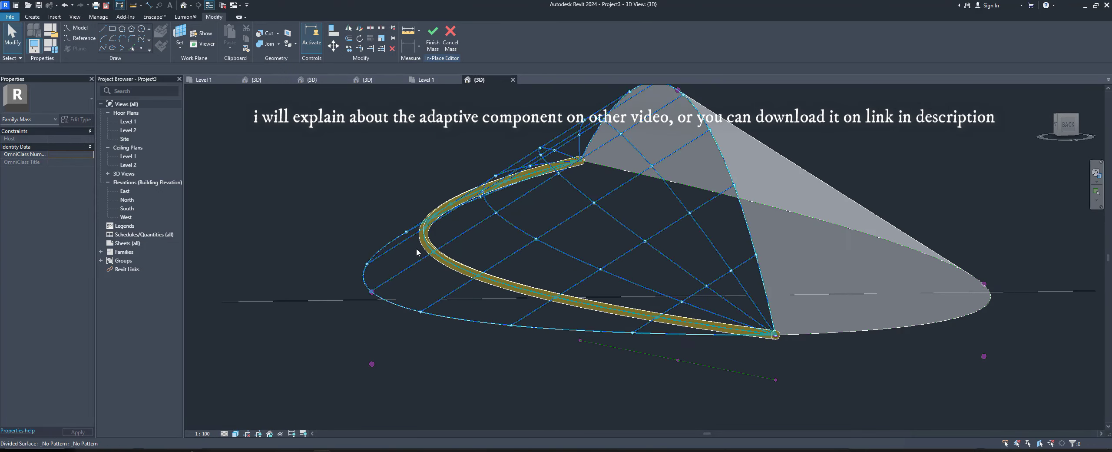
Switch the rope's type option from B2 to B1.
{"action": "left_click", "coordinate": [421, 246]}
{"action": "left_click", "coordinate": [77, 120]}
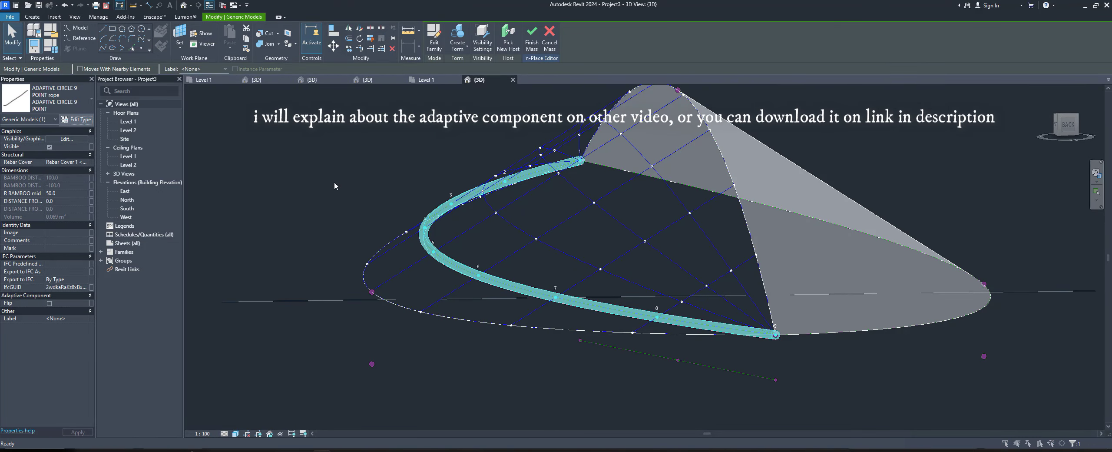
{"action": "scroll", "coordinate": [270, 196], "scroll_direction": "down", "scroll_amount": 3}
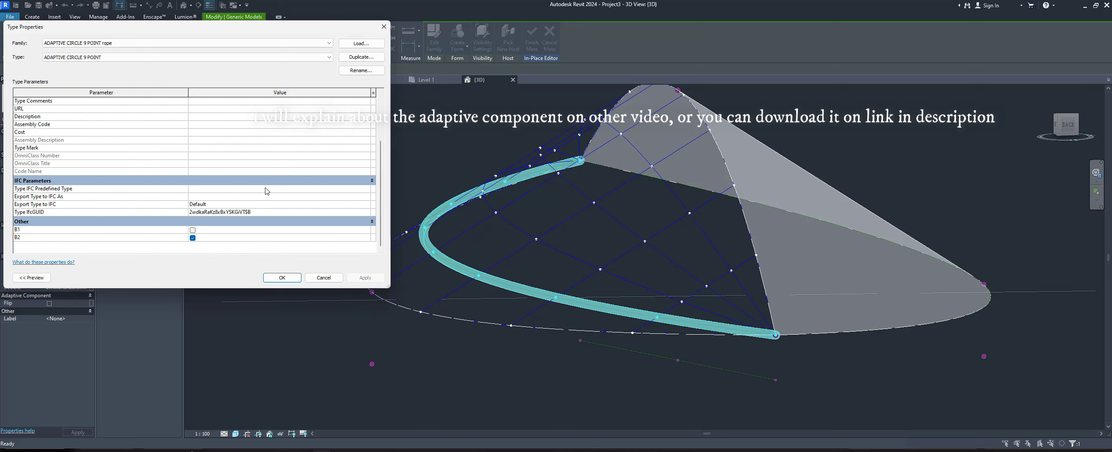
{"action": "left_click", "coordinate": [193, 236]}
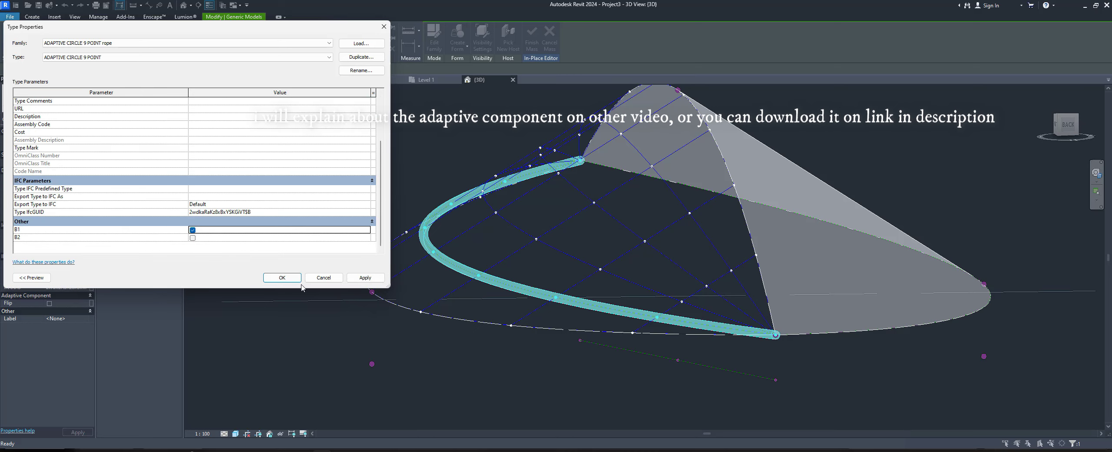
{"action": "key", "text": "Return"}
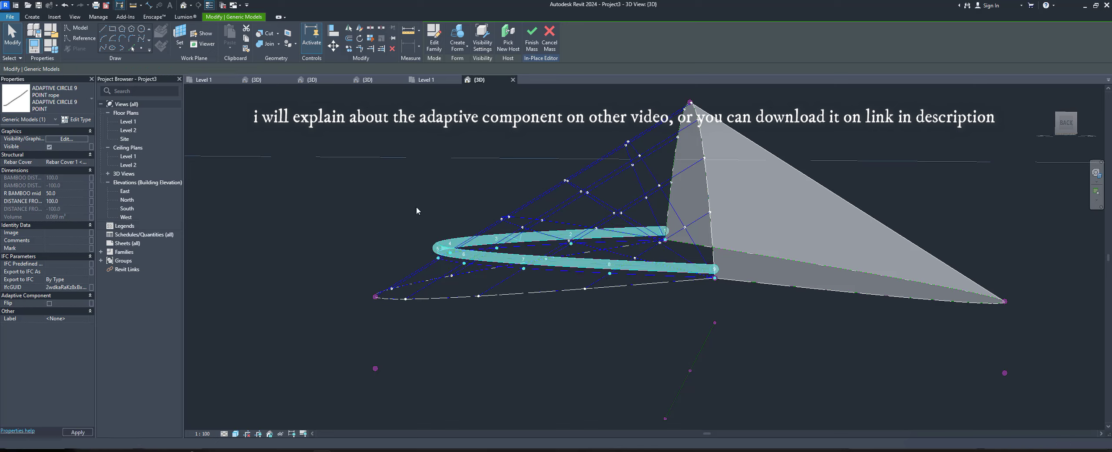
Change the rope's distance offset to -100 and orbit to review it.
{"action": "left_click", "coordinate": [65, 201]}
{"action": "type", "text": "-100"}
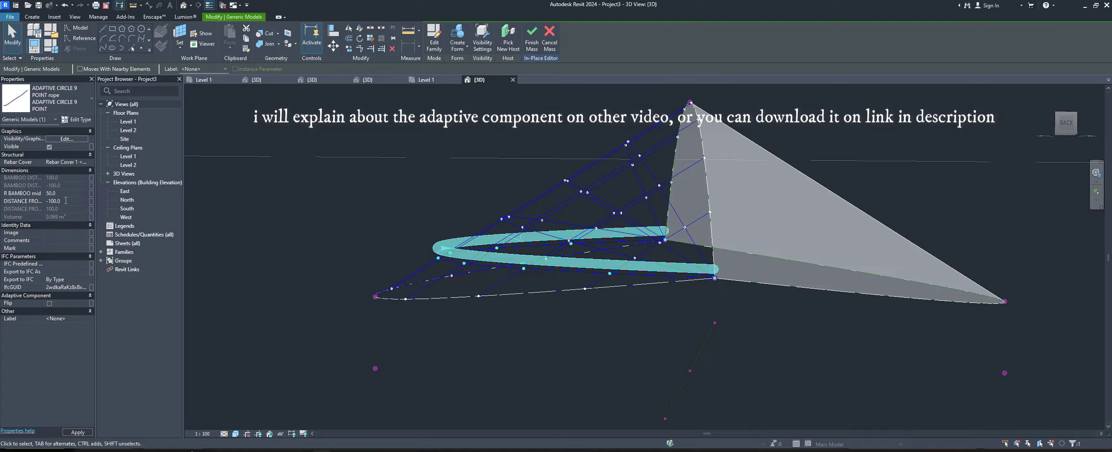
{"action": "key", "text": "Return"}
{"action": "mouse_move", "coordinate": [696, 347]}
{"action": "middle_mouse_down", "text": "shift"}
{"action": "mouse_move", "coordinate": [801, 343]}
{"action": "mouse_move", "coordinate": [802, 302]}
{"action": "mouse_move", "coordinate": [713, 225]}
{"action": "mouse_move", "coordinate": [901, 203]}
{"action": "mouse_move", "coordinate": [795, 170]}
{"action": "middle_mouse_up", "text": "shift"}
{"action": "key", "text": "Escape"}
{"action": "mouse_move", "coordinate": [456, 151]}
{"action": "middle_mouse_down", "text": "shift"}
{"action": "mouse_move", "coordinate": [732, 225]}
{"action": "mouse_move", "coordinate": [652, 174]}
{"action": "middle_mouse_up", "text": "shift"}
Reduce the leaf's divided surface to 5 U and 8 V grid divisions.
{"action": "left_click", "coordinate": [740, 211]}
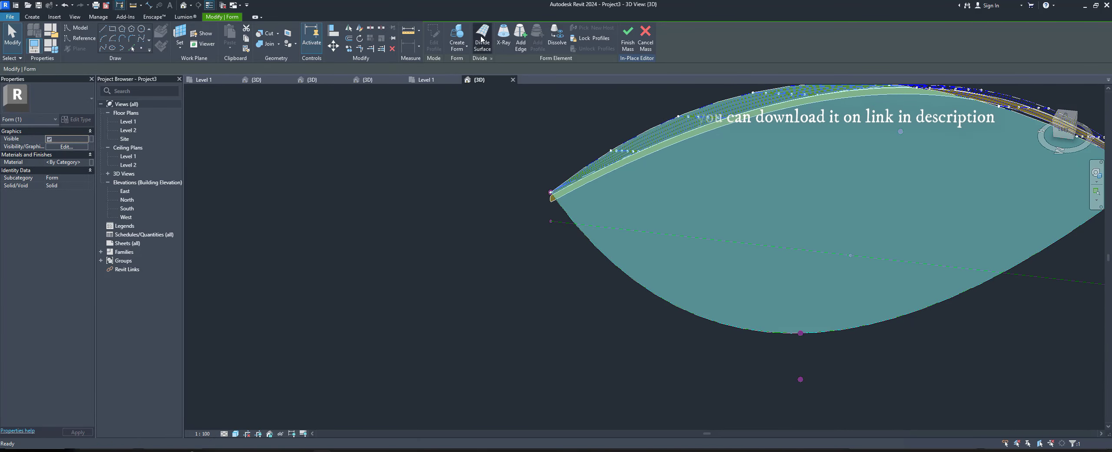
{"action": "left_click", "coordinate": [503, 35]}
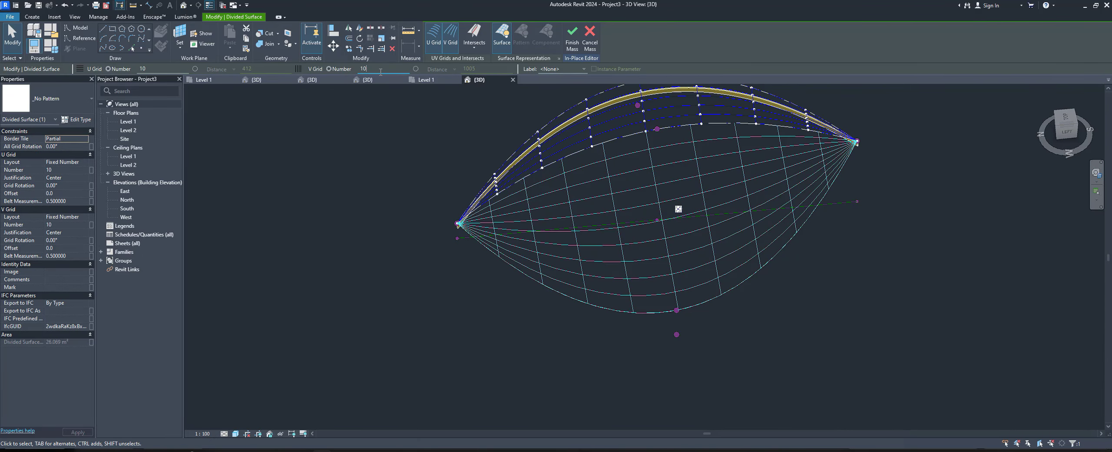
{"action": "middle_click_drag", "start_coordinate": [782, 304], "coordinate": [588, 260], "text": "shift"}
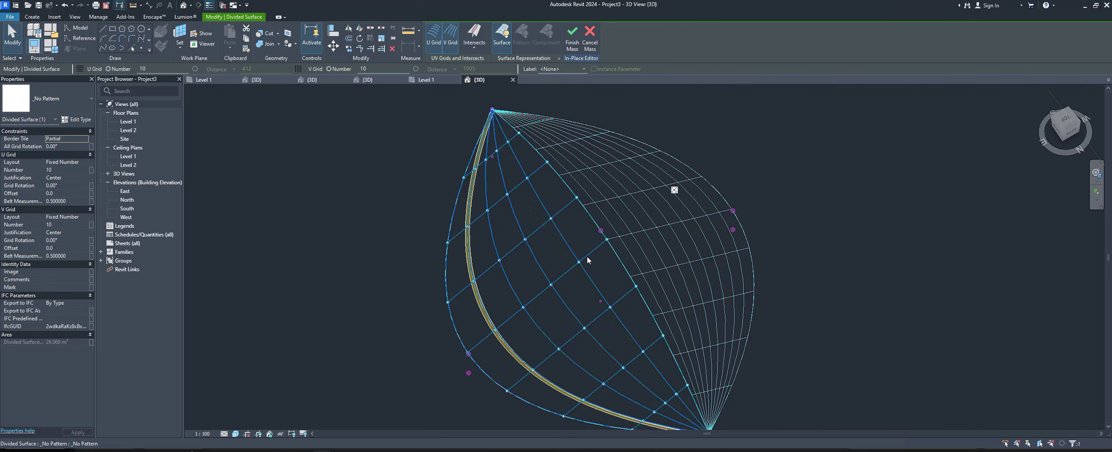
{"action": "left_click", "coordinate": [380, 99]}
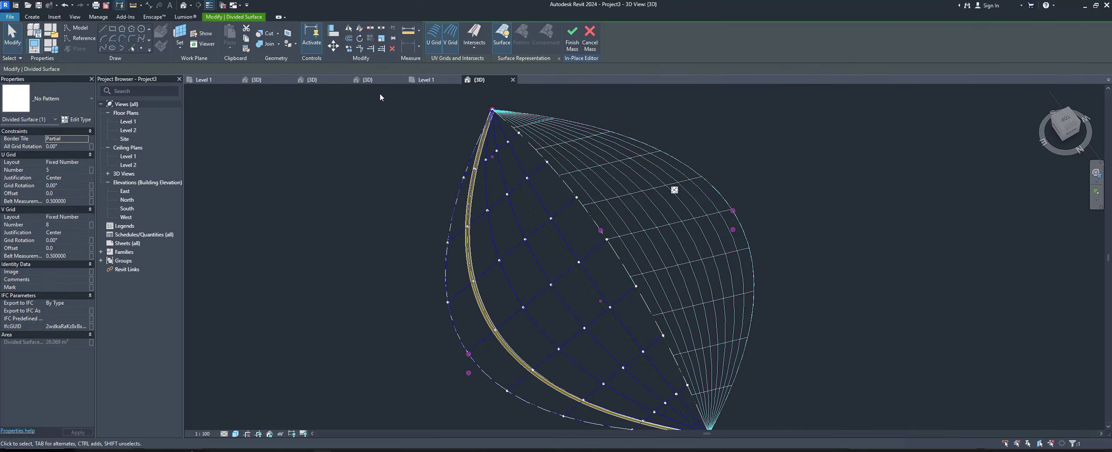
{"action": "type", "text": "8"}
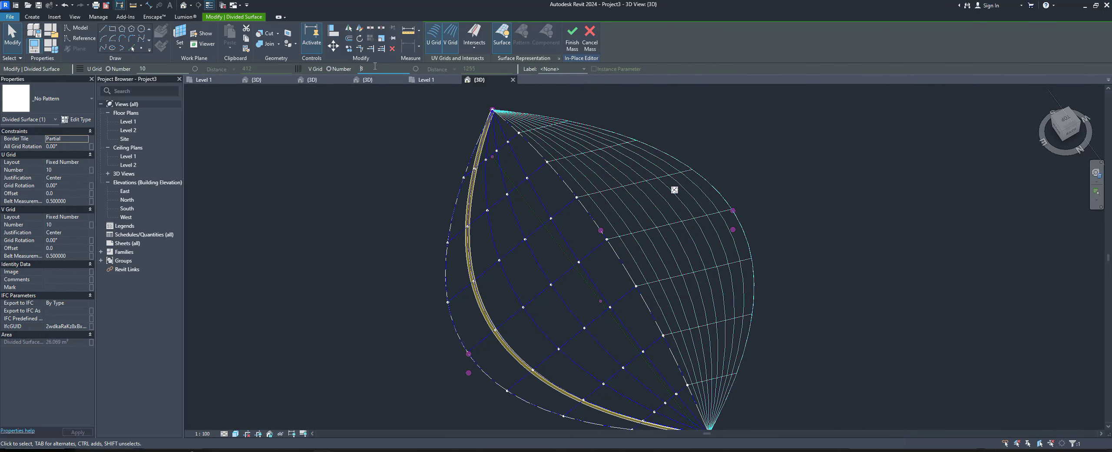
{"action": "type", "text": "5"}
{"action": "key", "text": "Return"}
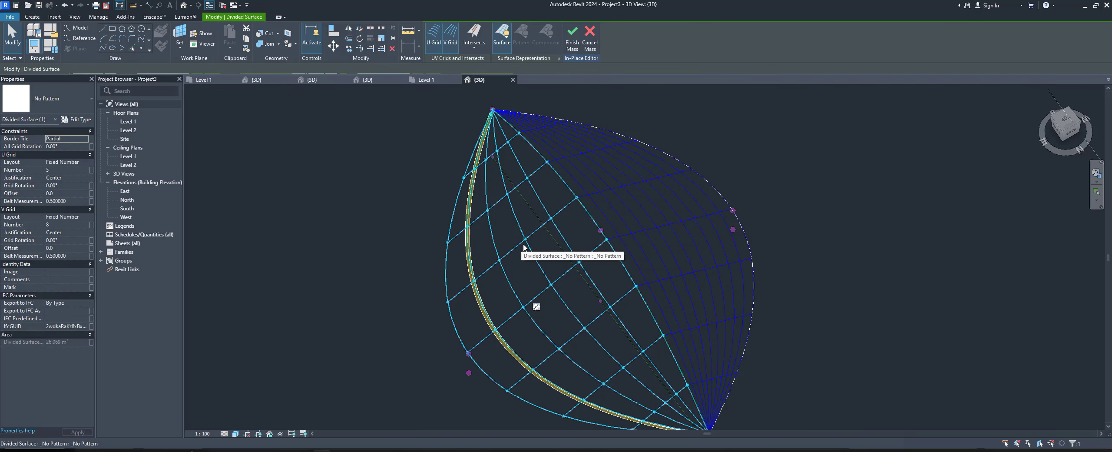
{"action": "key", "text": "ctrl+z"}
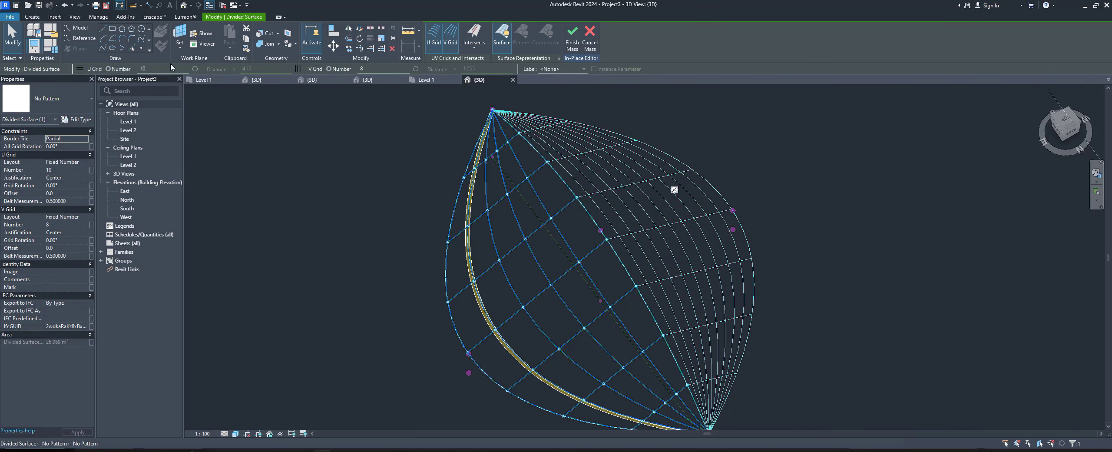
{"action": "key", "text": "ctrl+y"}
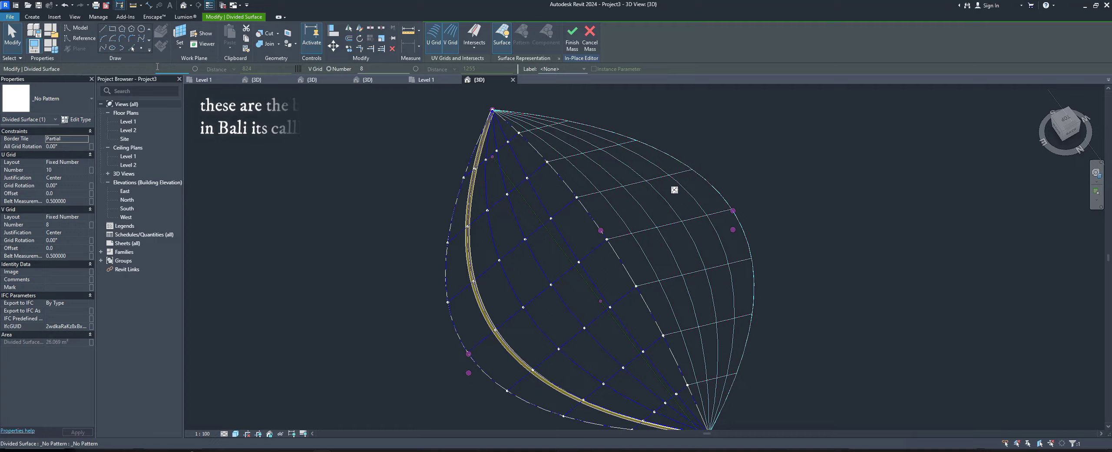
{"action": "middle_click_drag", "start_coordinate": [649, 280], "coordinate": [555, 284], "text": "shift"}
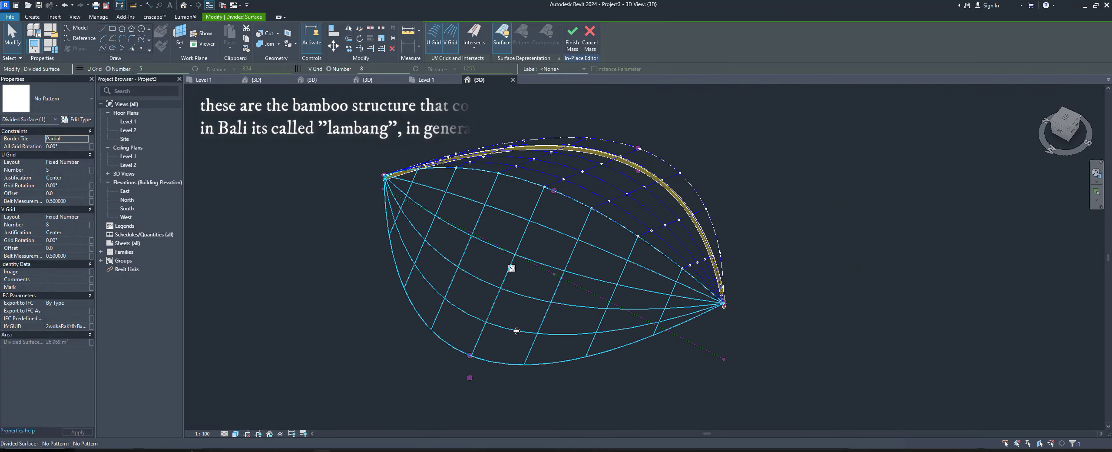
Start placing another rope component with CM.
{"action": "key", "text": "c"}
{"action": "key", "text": "m"}
{"action": "mouse_move", "coordinate": [555, 284]}
{"action": "middle_mouse_down", "text": "shift"}
{"action": "mouse_move", "coordinate": [373, 337]}
{"action": "mouse_move", "coordinate": [349, 292]}
{"action": "middle_mouse_up", "text": "shift"}
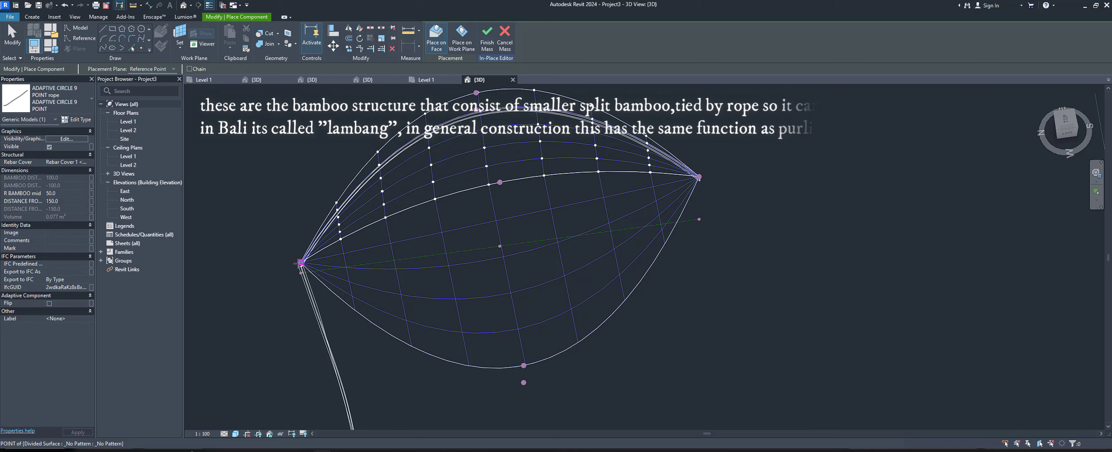
Cancel the first rope attempt and display the divided surface's UV grid lines and nodes.
{"action": "left_click", "coordinate": [349, 292]}
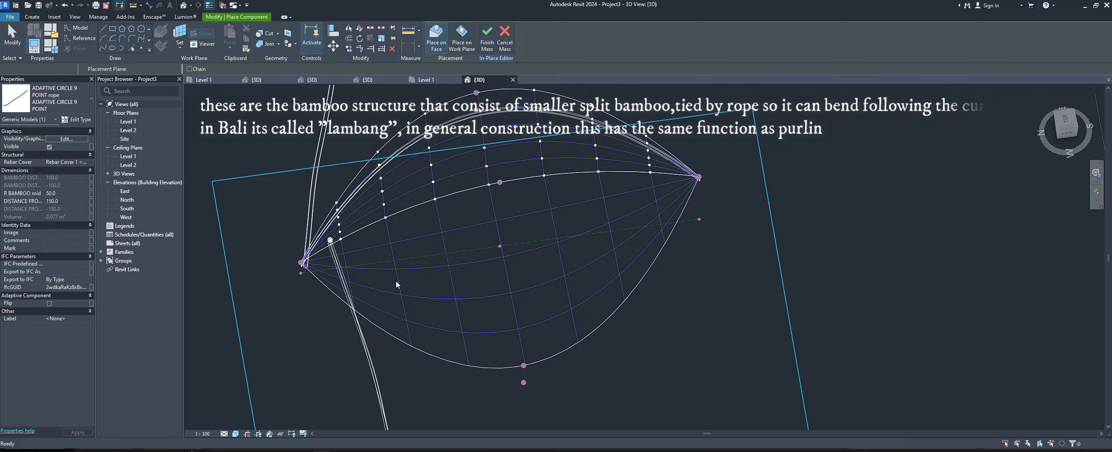
{"action": "key", "text": "Escape"}
{"action": "left_click", "coordinate": [398, 296]}
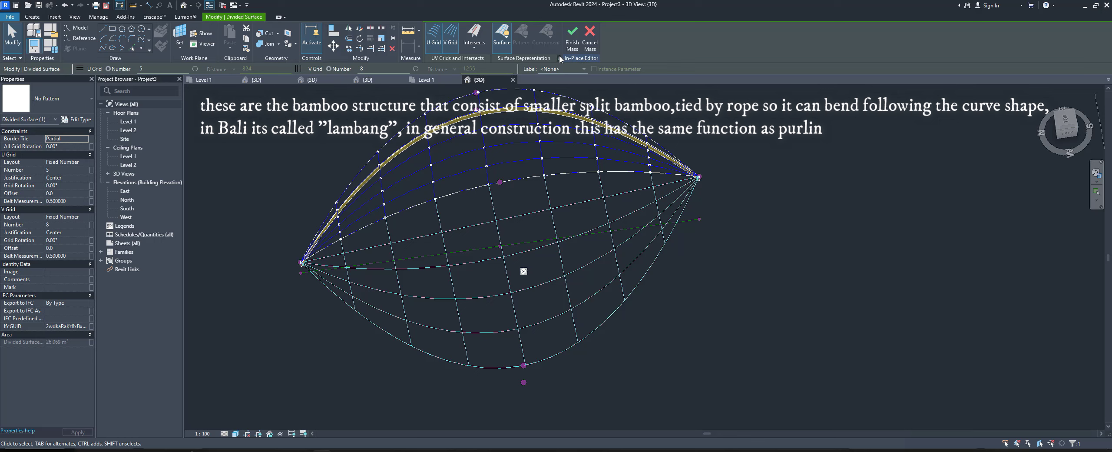
{"action": "left_click", "coordinate": [559, 58]}
{"action": "left_click", "coordinate": [573, 272]}
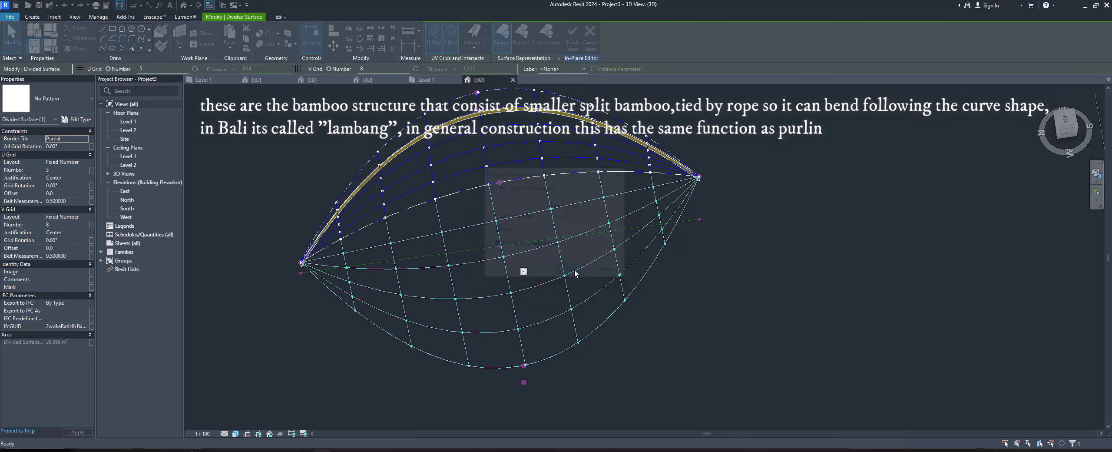
Place a rope along the lower curve from the left tip across the leaf nodes.
{"action": "key", "text": "c"}
{"action": "key", "text": "m"}
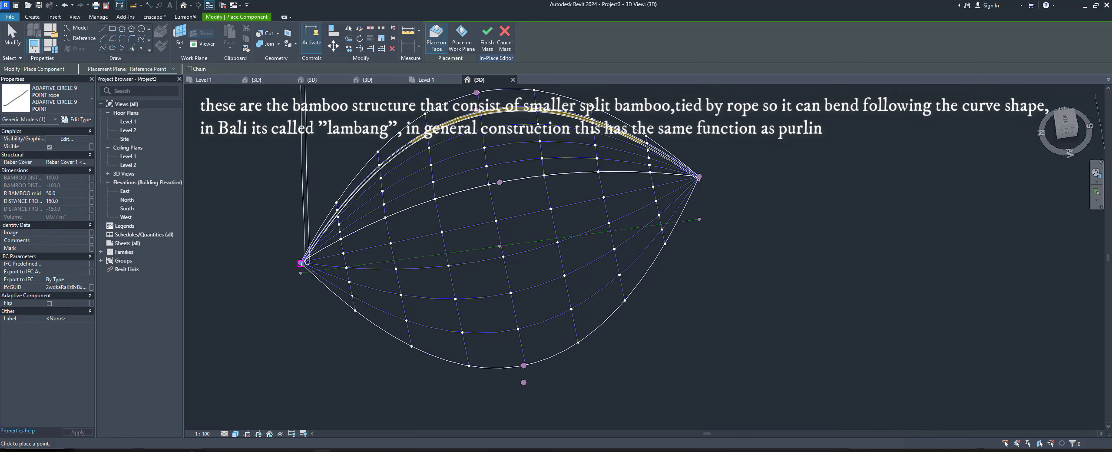
{"action": "left_click", "coordinate": [301, 263]}
{"action": "left_click", "coordinate": [406, 320]}
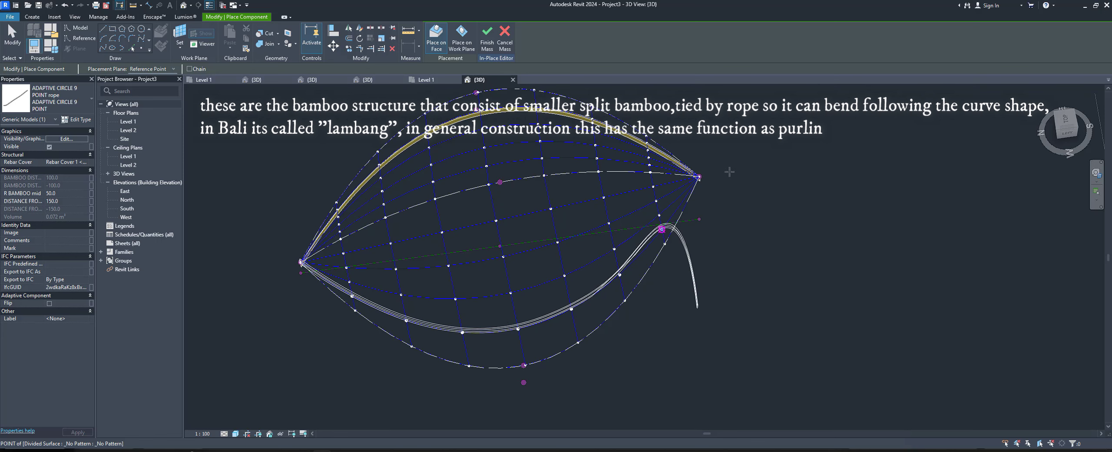
{"action": "left_click", "coordinate": [698, 177]}
{"action": "key", "text": "Escape"}
{"action": "key", "text": "Escape"}
{"action": "mouse_move", "coordinate": [641, 286]}
{"action": "middle_mouse_down", "text": "shift"}
{"action": "mouse_move", "coordinate": [539, 338]}
{"action": "mouse_move", "coordinate": [566, 283]}
{"action": "middle_mouse_up", "text": "shift"}
{"action": "scroll", "coordinate": [539, 337], "scroll_direction": "up", "scroll_amount": 5}
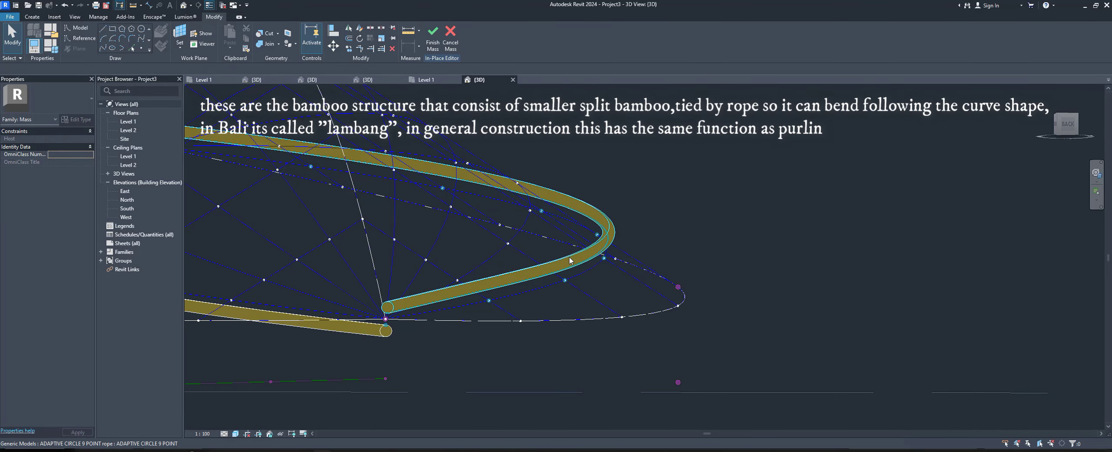
Give the rope a negative distance value and orbit to check it hugs the edge.
{"action": "left_click", "coordinate": [566, 281]}
{"action": "left_click", "coordinate": [72, 201]}
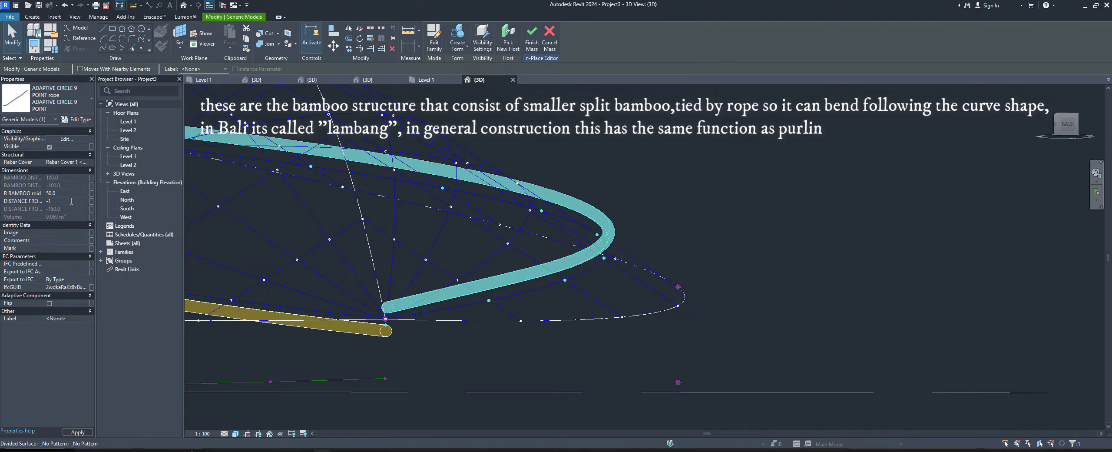
{"action": "left_click", "coordinate": [658, 202]}
{"action": "mouse_move", "coordinate": [658, 201]}
{"action": "middle_mouse_down", "text": "shift"}
{"action": "mouse_move", "coordinate": [633, 275]}
{"action": "mouse_move", "coordinate": [823, 244]}
{"action": "mouse_move", "coordinate": [993, 351]}
{"action": "mouse_move", "coordinate": [687, 240]}
{"action": "mouse_move", "coordinate": [799, 261]}
{"action": "middle_mouse_up", "text": "shift"}
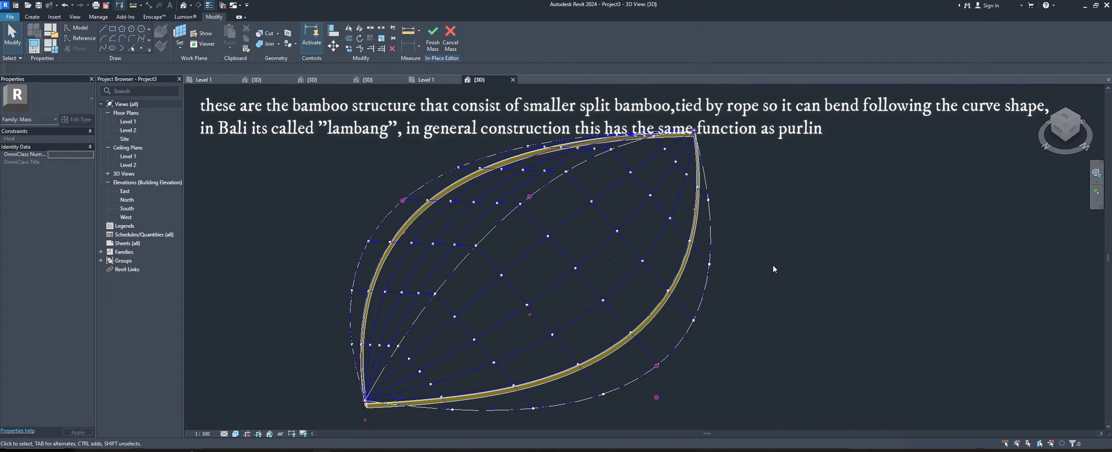
{"action": "middle_click_drag", "start_coordinate": [799, 260], "coordinate": [747, 298], "text": "shift"}
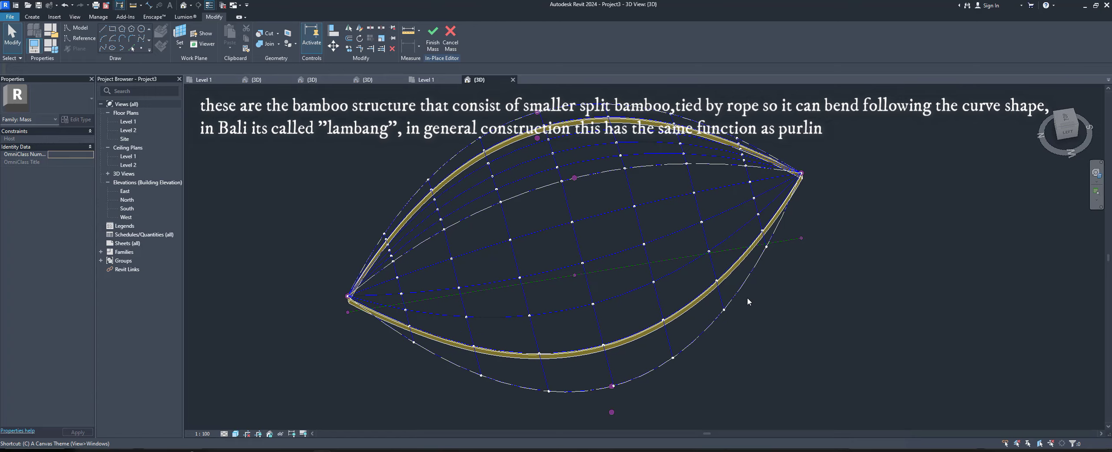
{"action": "mouse_move", "coordinate": [678, 274]}
{"action": "middle_mouse_down", "text": "shift"}
{"action": "mouse_move", "coordinate": [435, 318]}
{"action": "mouse_move", "coordinate": [890, 396]}
{"action": "middle_mouse_up", "text": "shift"}
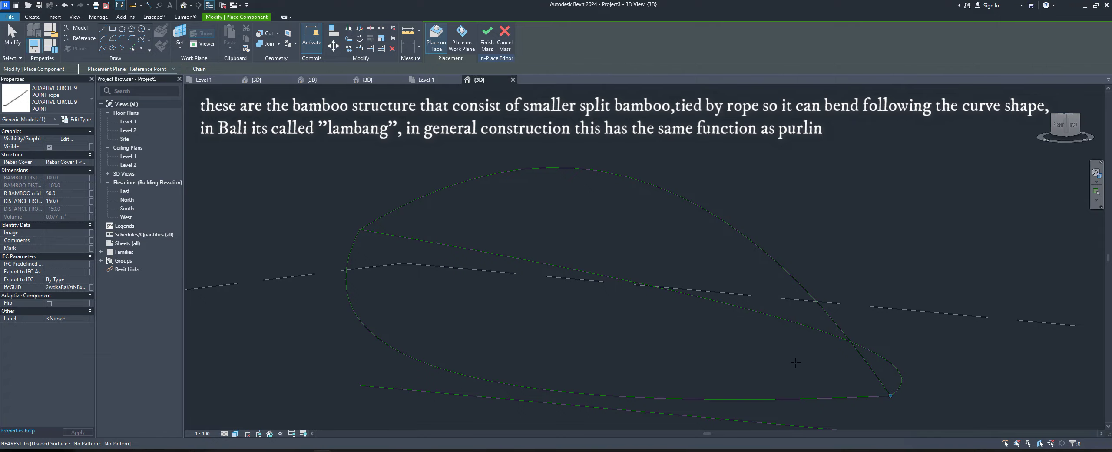
Place a rope over the upper arc ending at the right tip, then select it.
{"action": "middle_click_drag", "start_coordinate": [795, 362], "coordinate": [626, 355], "text": "shift"}
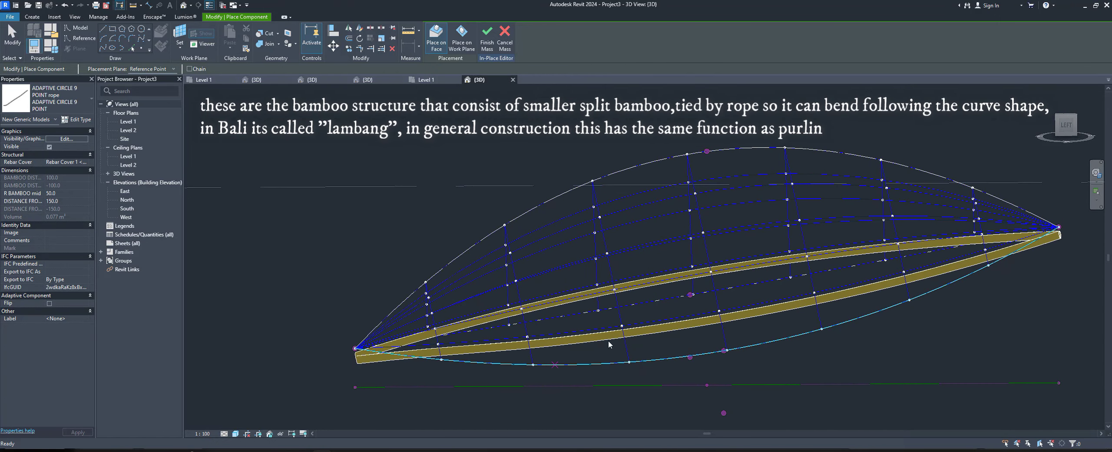
{"action": "left_click", "coordinate": [427, 282]}
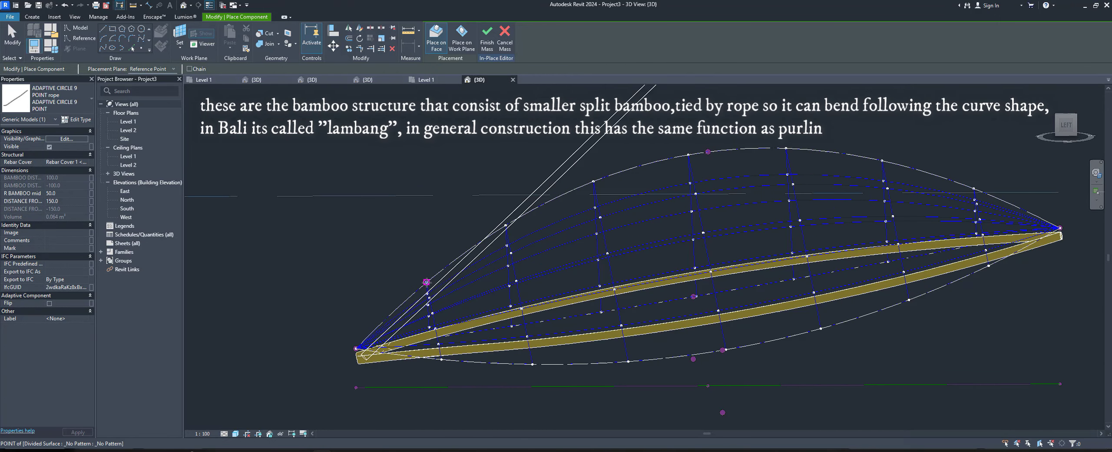
{"action": "left_click", "coordinate": [506, 225]}
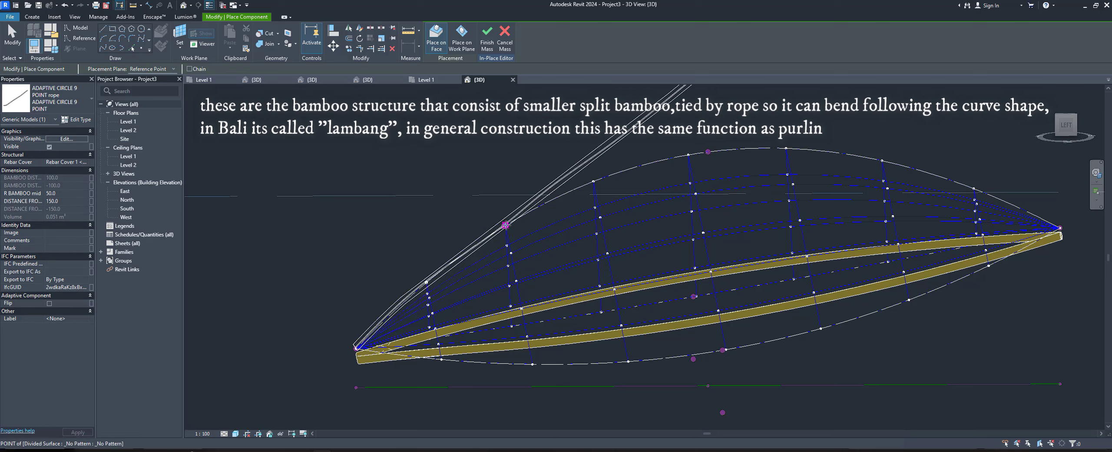
{"action": "left_click", "coordinate": [594, 181]}
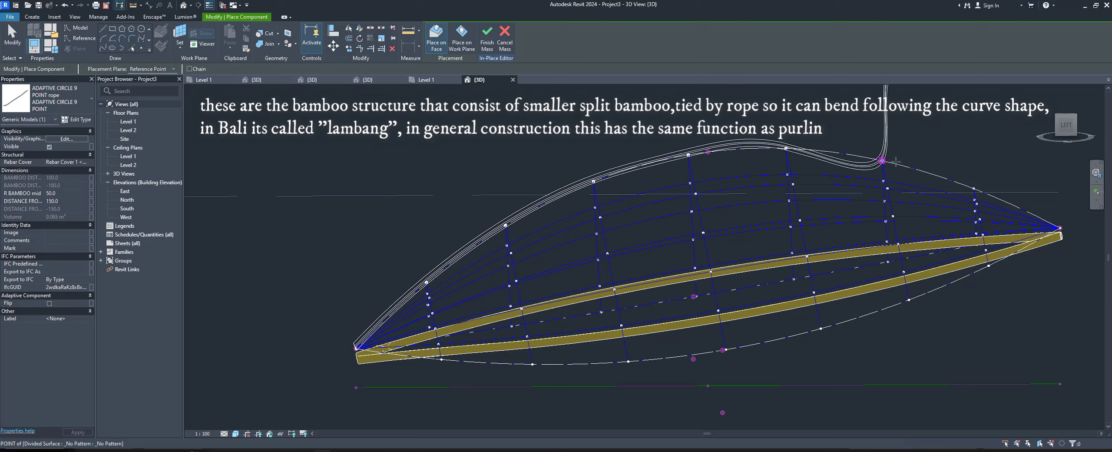
{"action": "left_click", "coordinate": [1060, 227]}
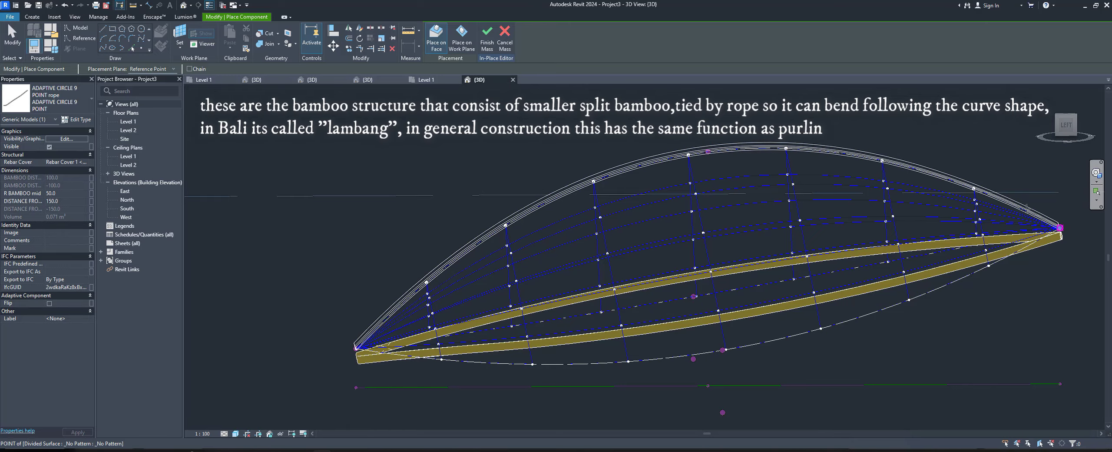
{"action": "key", "text": "Escape"}
{"action": "key", "text": "Escape"}
{"action": "left_click", "coordinate": [474, 256]}
{"action": "middle_click_drag", "start_coordinate": [473, 256], "coordinate": [136, 158], "text": "shift"}
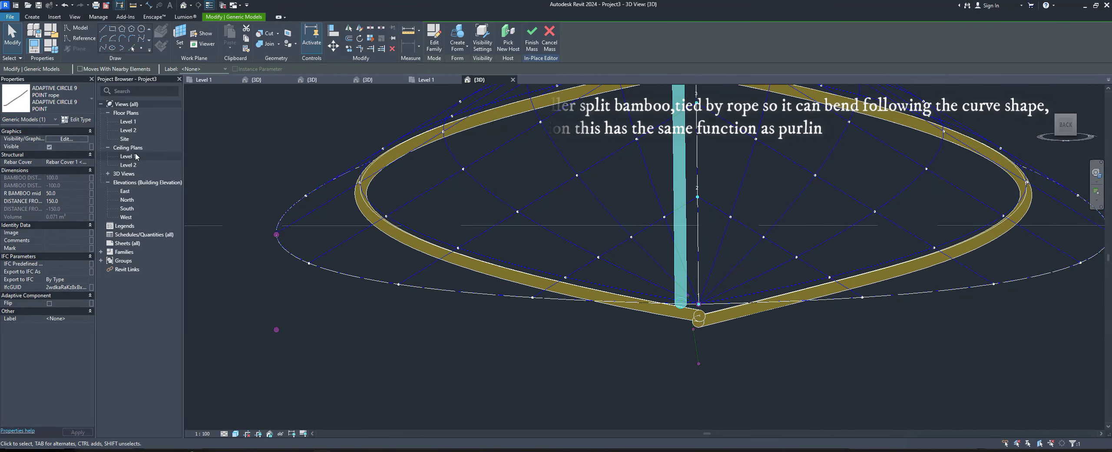
Duplicate the top rope's type as ADAPTIVE CIRCLE 9 POINT 3 with B2 enabled.
{"action": "left_click", "coordinate": [77, 119]}
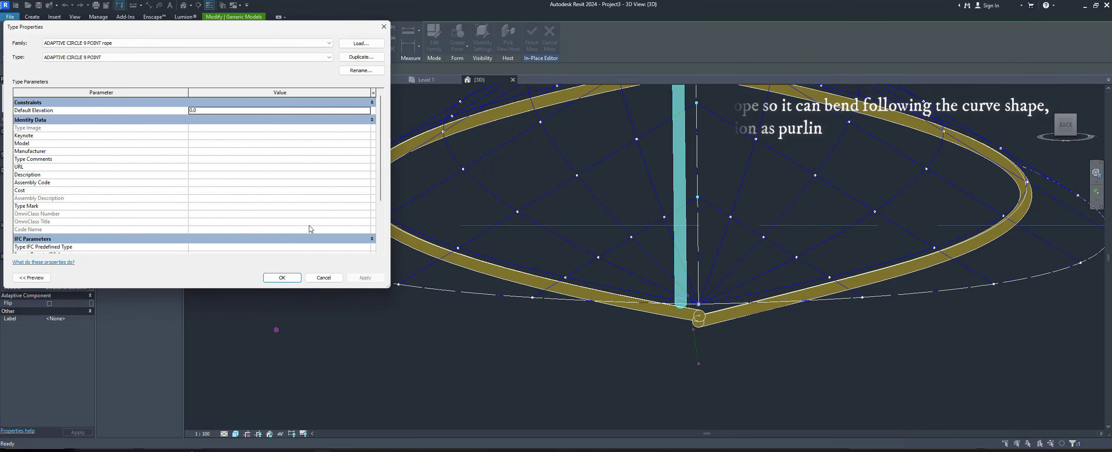
{"action": "left_click", "coordinate": [361, 57]}
{"action": "key", "text": "Return"}
{"action": "scroll", "coordinate": [335, 187], "scroll_direction": "down", "scroll_amount": 3}
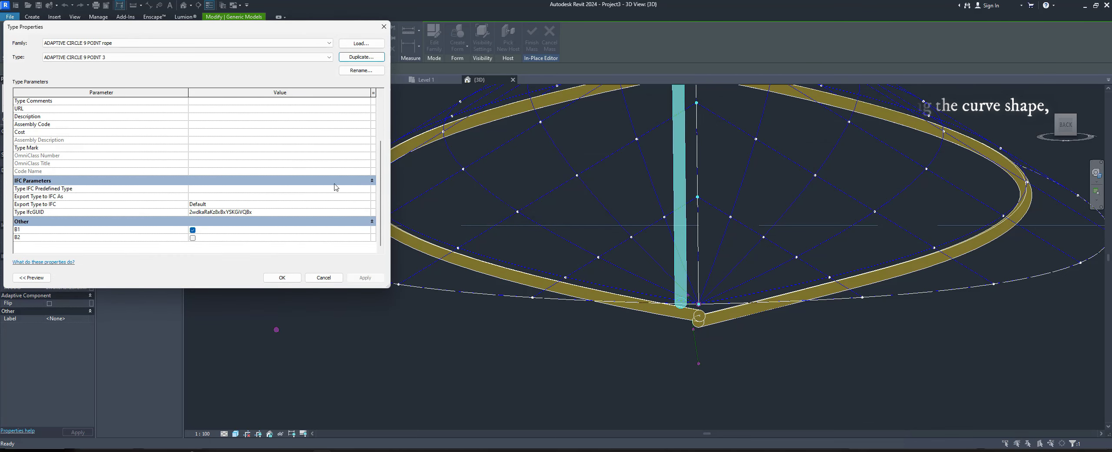
{"action": "left_click", "coordinate": [193, 238]}
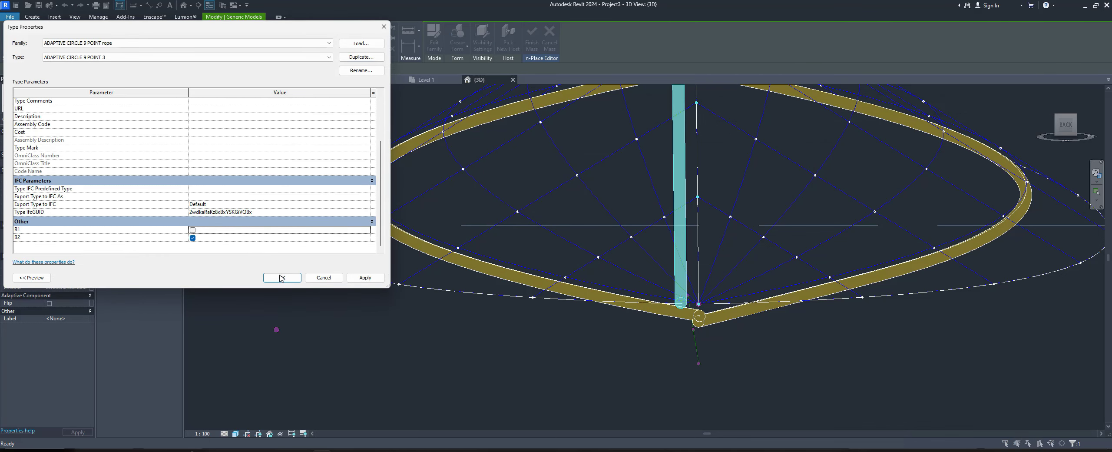
{"action": "left_click", "coordinate": [282, 278]}
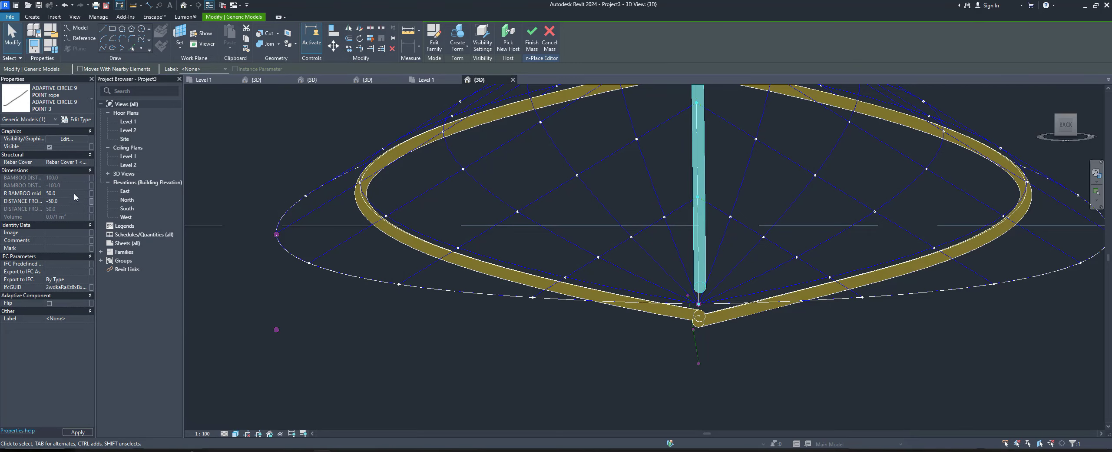
{"action": "mouse_move", "coordinate": [829, 309]}
{"action": "middle_mouse_down", "text": "shift"}
{"action": "mouse_move", "coordinate": [695, 286]}
{"action": "mouse_move", "coordinate": [717, 280]}
{"action": "middle_mouse_up", "text": "shift"}
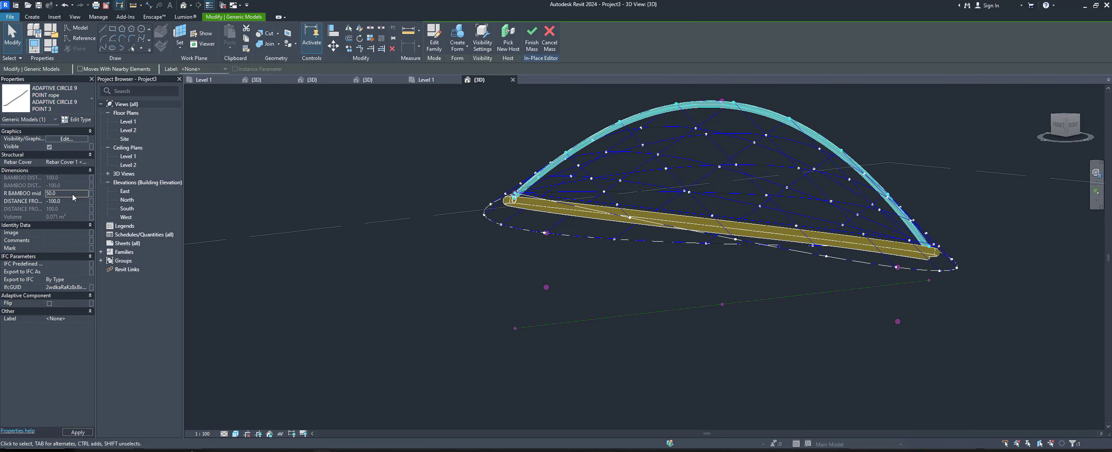
{"action": "left_click", "coordinate": [591, 222]}
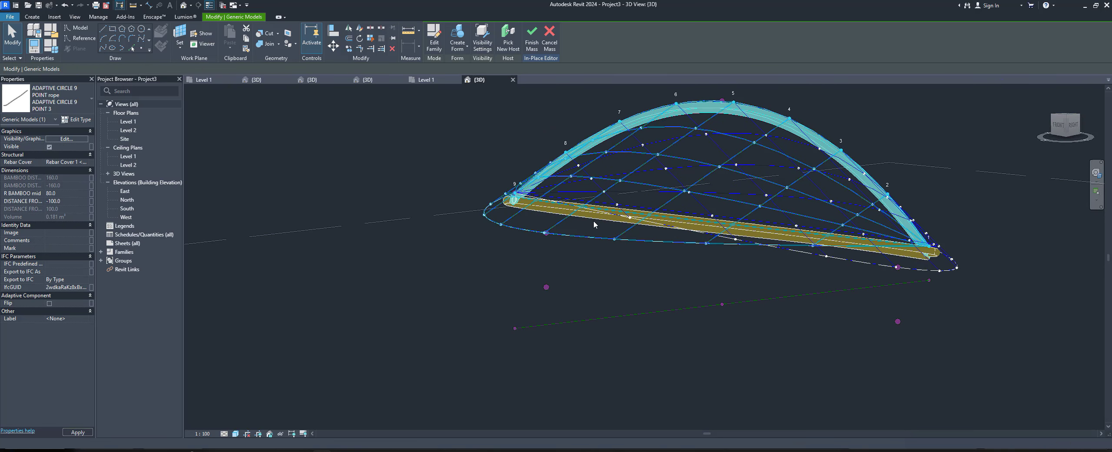
Orbit and zoom around the base where the three ropes meet, then select a wing rope.
{"action": "mouse_move", "coordinate": [563, 215]}
{"action": "middle_mouse_down", "text": "shift"}
{"action": "mouse_move", "coordinate": [626, 322]}
{"action": "mouse_move", "coordinate": [439, 343]}
{"action": "middle_mouse_up", "text": "shift"}
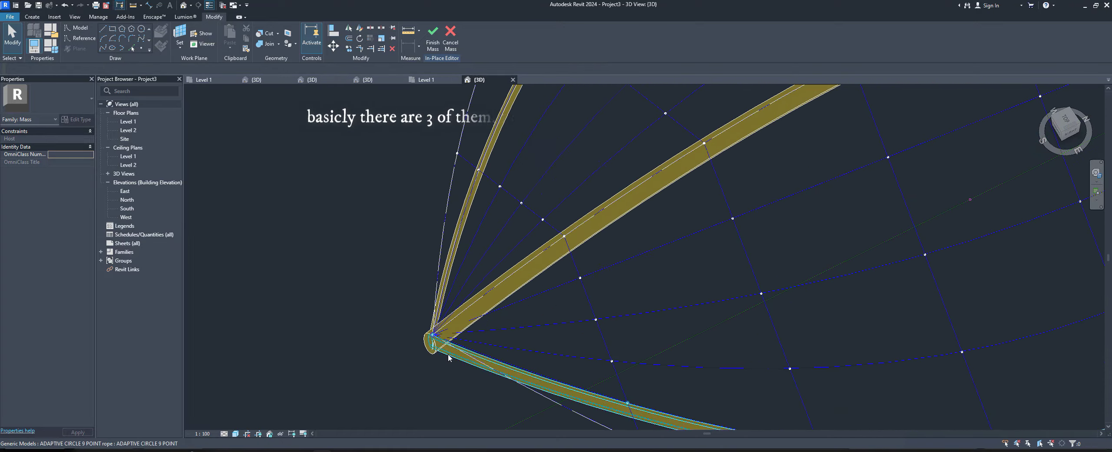
{"action": "scroll", "coordinate": [427, 373], "scroll_direction": "up", "scroll_amount": 3}
{"action": "scroll", "coordinate": [404, 350], "scroll_direction": "down", "scroll_amount": 3}
{"action": "scroll", "coordinate": [366, 306], "scroll_direction": "down", "scroll_amount": 3}
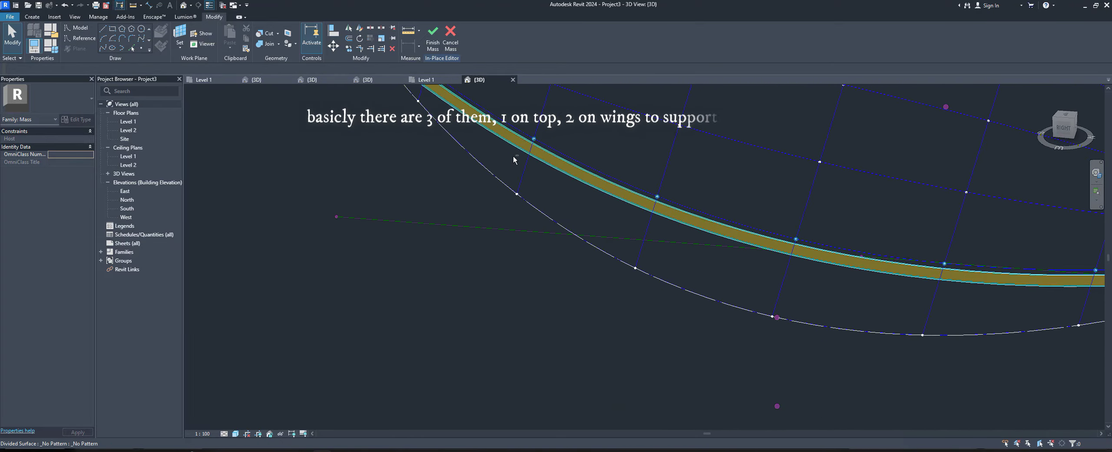
{"action": "scroll", "coordinate": [513, 154], "scroll_direction": "down", "scroll_amount": 2}
{"action": "mouse_move", "coordinate": [513, 154]}
{"action": "middle_mouse_down", "text": "shift"}
{"action": "mouse_move", "coordinate": [695, 164]}
{"action": "mouse_move", "coordinate": [636, 153]}
{"action": "middle_mouse_up", "text": "shift"}
{"action": "scroll", "coordinate": [565, 346], "scroll_direction": "up", "scroll_amount": 3}
{"action": "scroll", "coordinate": [591, 347], "scroll_direction": "up", "scroll_amount": 2}
{"action": "middle_click_drag", "start_coordinate": [591, 348], "coordinate": [916, 304], "text": "shift"}
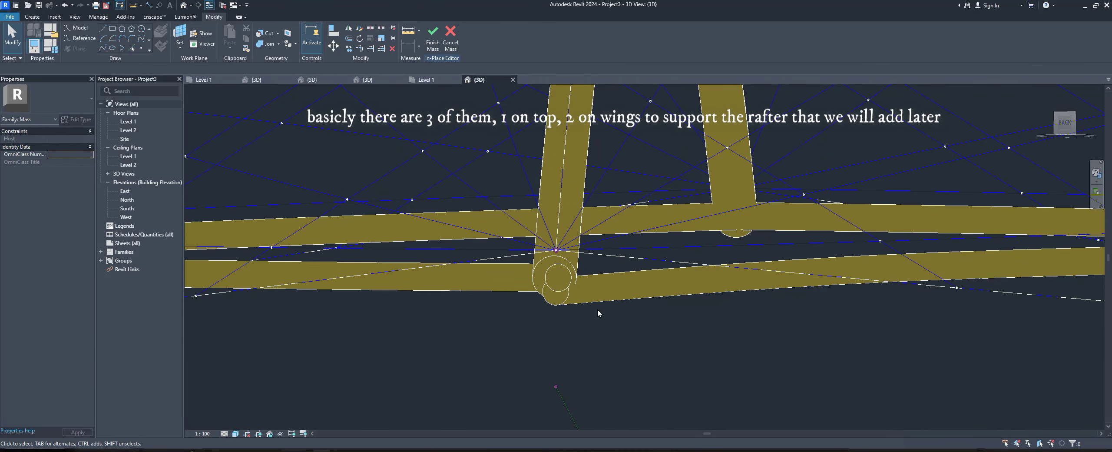
{"action": "left_click", "coordinate": [916, 304]}
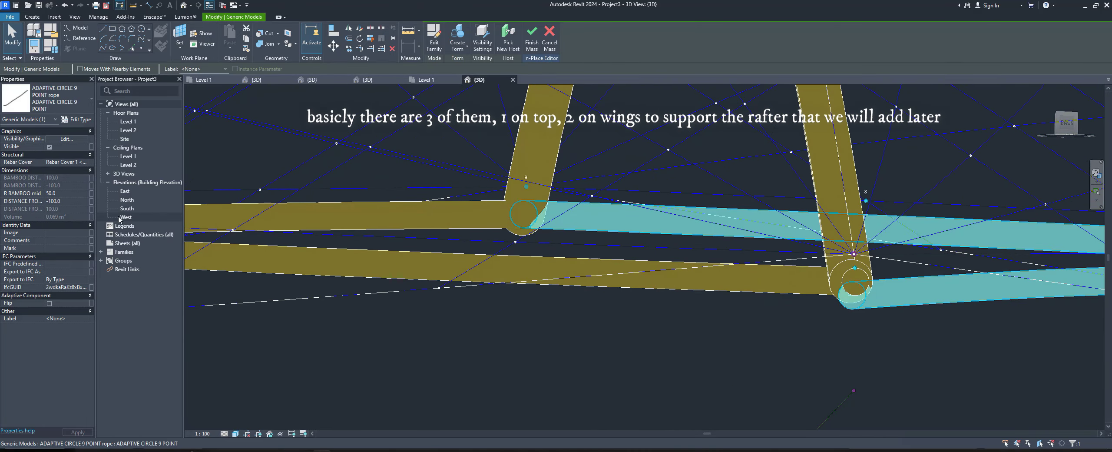
Duplicate the wing rope's type as ADAPTIVE CIRCLE 9 POINT 4 with B2 on.
{"action": "left_click", "coordinate": [89, 121]}
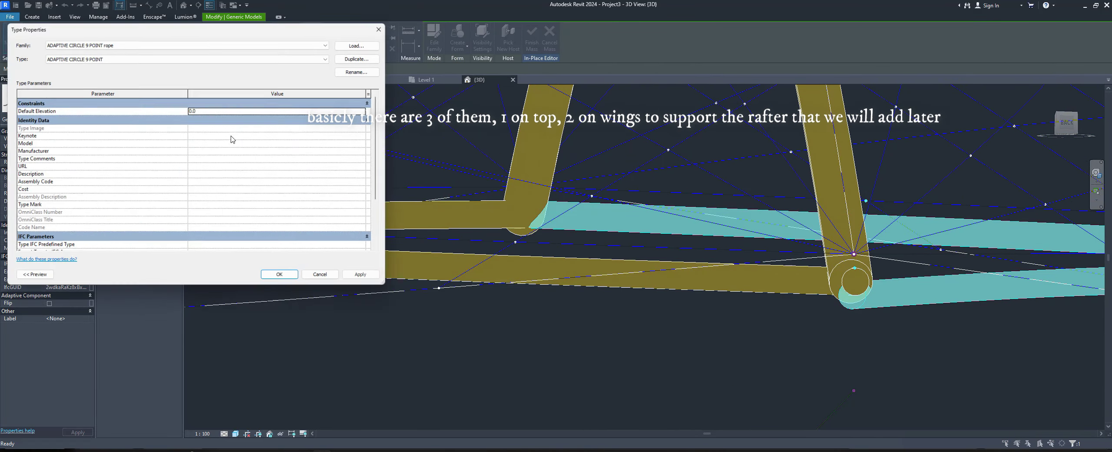
{"action": "left_click", "coordinate": [359, 57]}
{"action": "key", "text": "Return"}
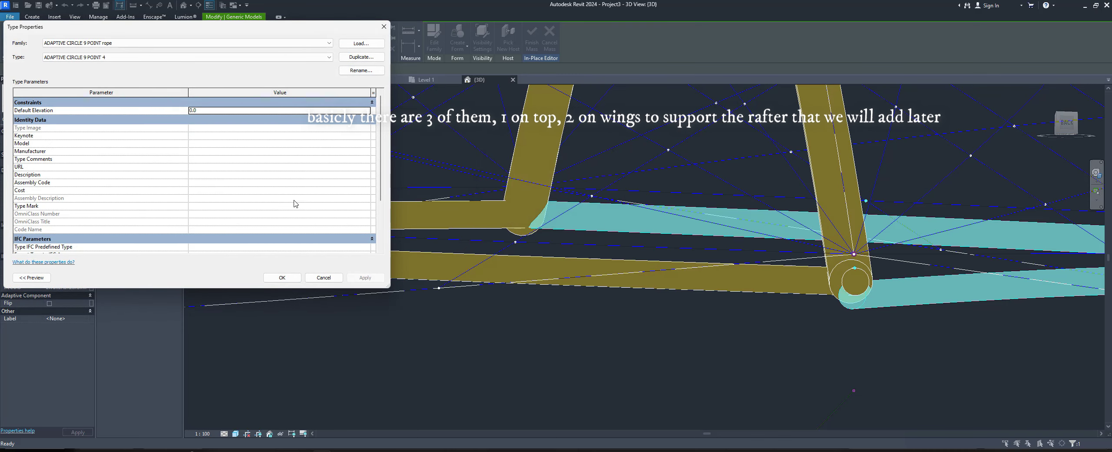
{"action": "scroll", "coordinate": [242, 236], "scroll_direction": "down", "scroll_amount": 3}
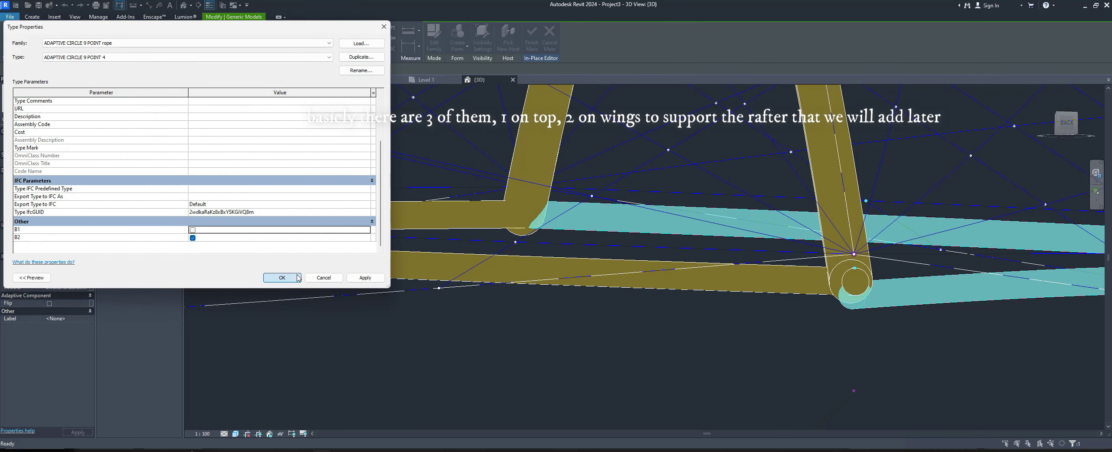
{"action": "left_click", "coordinate": [282, 278]}
Edit the wing rope's R BAMBOO mid value and review its type properties.
{"action": "mouse_move", "coordinate": [700, 307]}
{"action": "middle_mouse_down", "text": "shift"}
{"action": "mouse_move", "coordinate": [565, 341]}
{"action": "mouse_move", "coordinate": [454, 322]}
{"action": "middle_mouse_up", "text": "shift"}
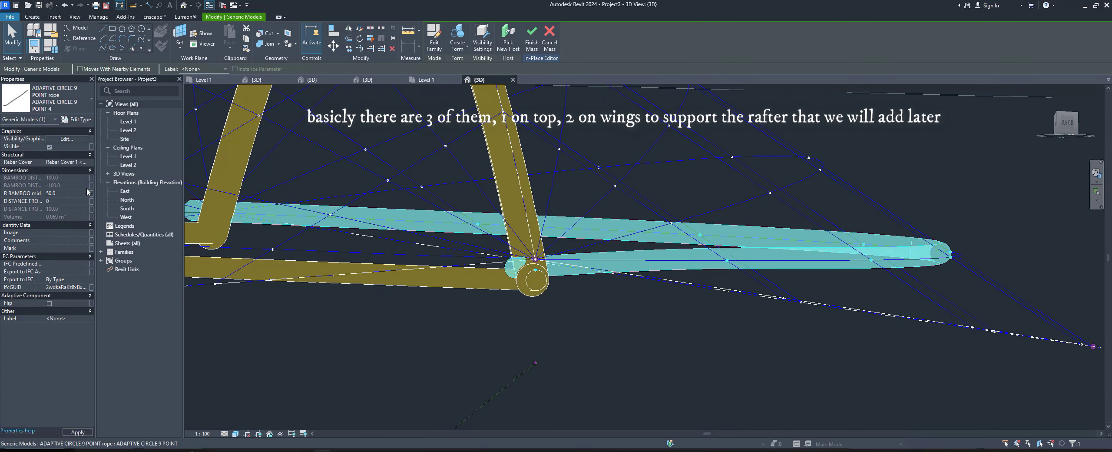
{"action": "scroll", "coordinate": [327, 315], "scroll_direction": "up", "scroll_amount": 3}
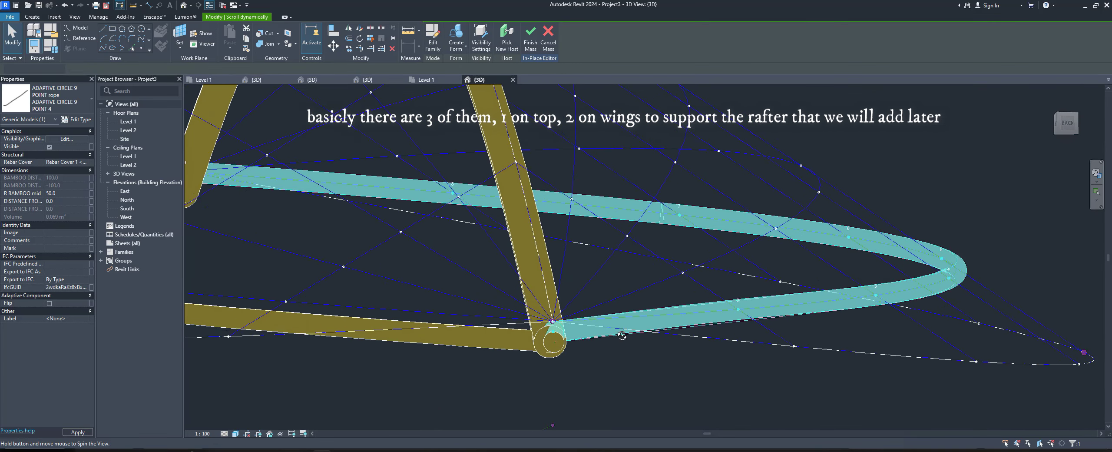
{"action": "left_click", "coordinate": [74, 194]}
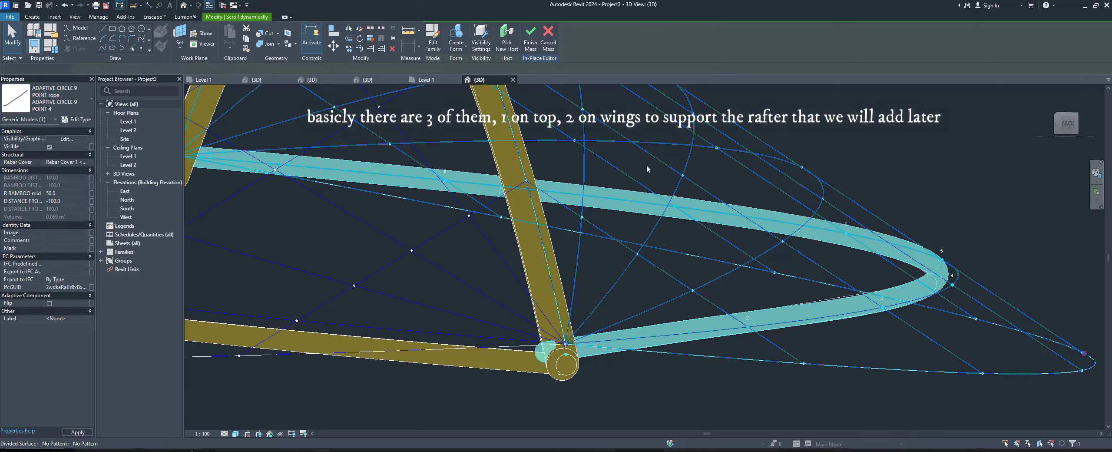
{"action": "middle_click_drag", "start_coordinate": [643, 322], "coordinate": [695, 335], "text": "shift"}
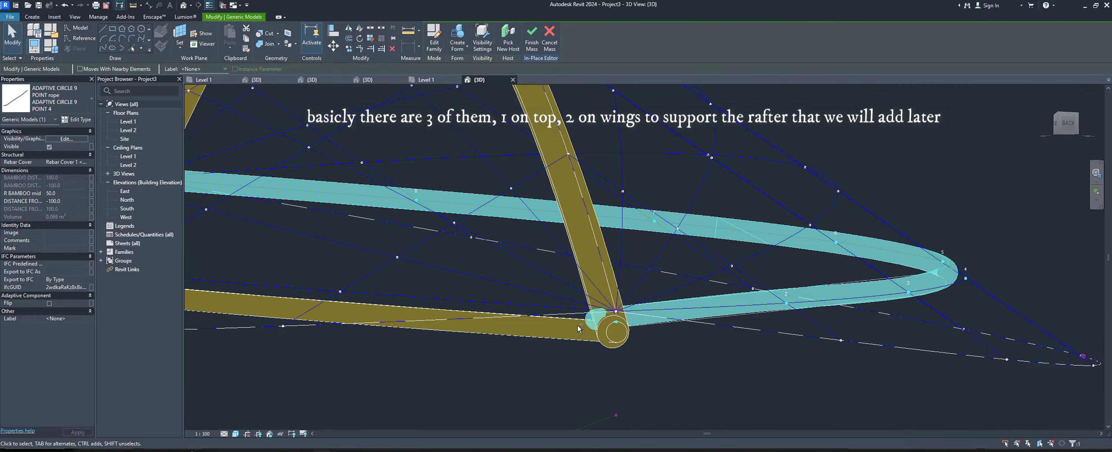
{"action": "left_click", "coordinate": [76, 119]}
{"action": "left_click", "coordinate": [324, 278]}
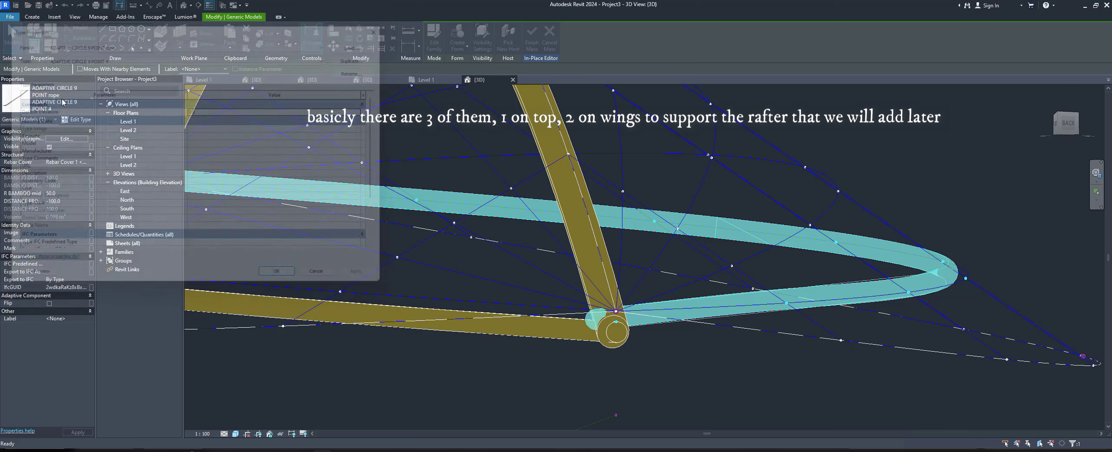
Switch the rope to the ADAPTIVE CIRCLE 9 POINT type.
{"action": "left_click", "coordinate": [52, 97]}
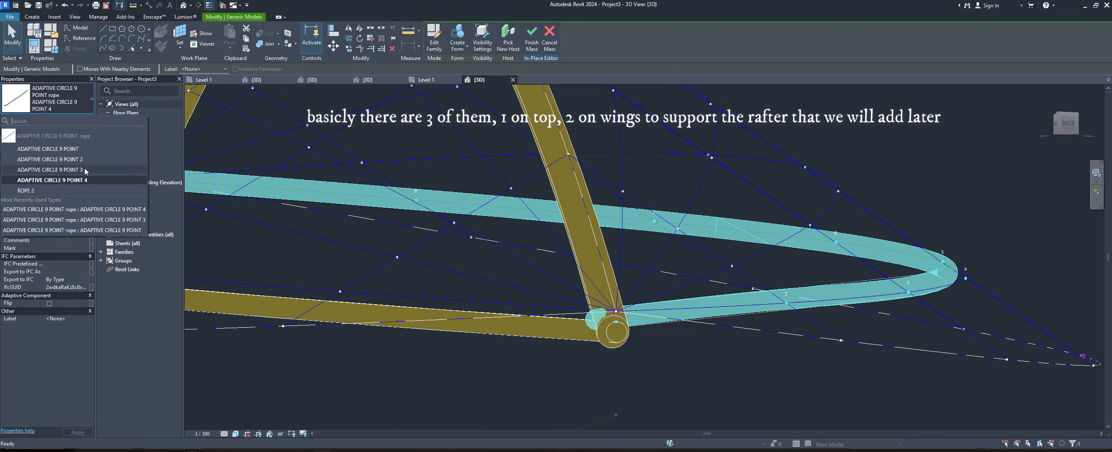
{"action": "key", "text": "Escape"}
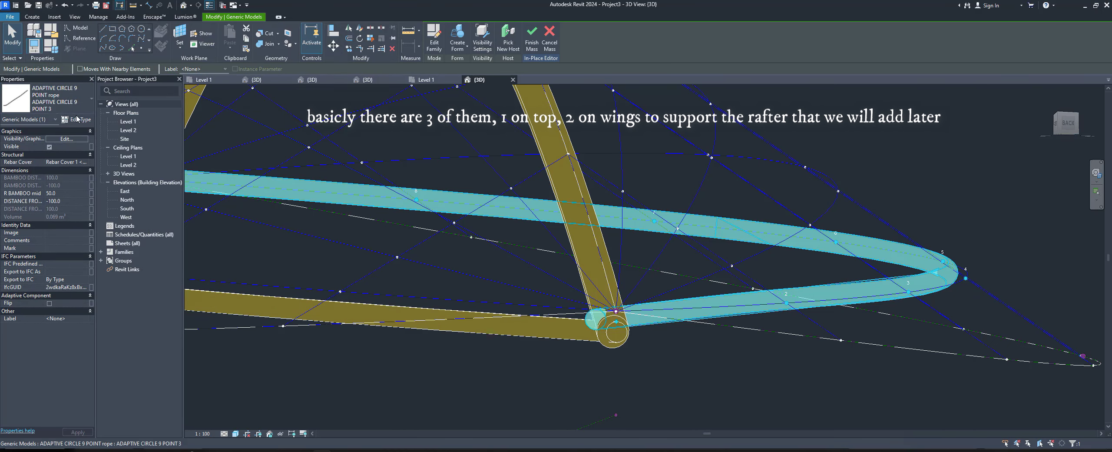
{"action": "left_click", "coordinate": [78, 119]}
{"action": "key", "text": "Escape"}
{"action": "left_click", "coordinate": [87, 104]}
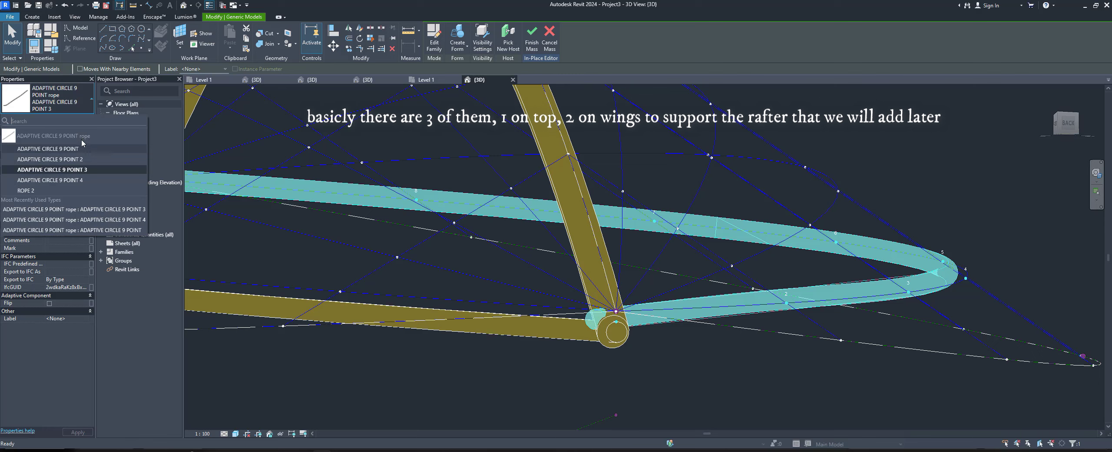
{"action": "left_click", "coordinate": [83, 149]}
{"action": "type", "text": "-50"}
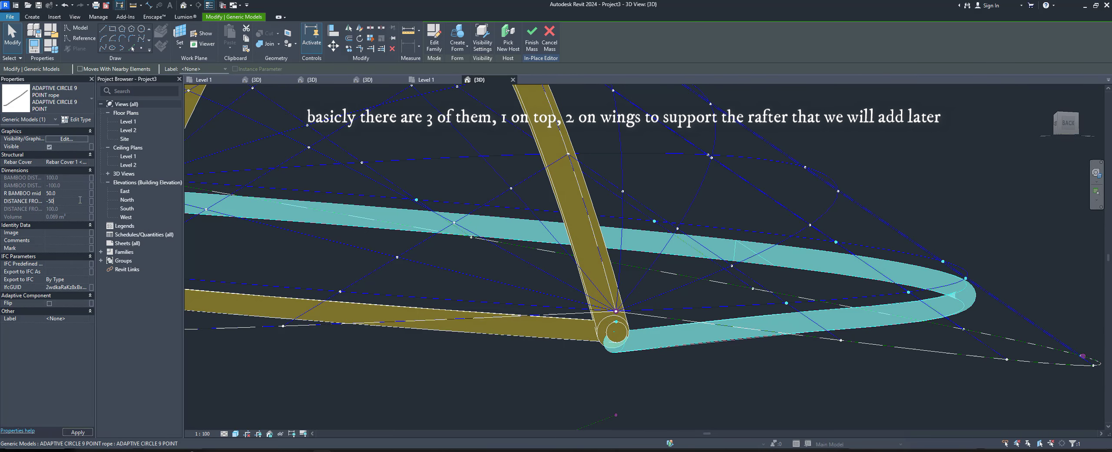
{"action": "left_click", "coordinate": [628, 378]}
Set the left rope's distance offset to -10.
{"action": "mouse_move", "coordinate": [645, 375]}
{"action": "middle_mouse_down", "text": "shift"}
{"action": "mouse_move", "coordinate": [685, 360]}
{"action": "mouse_move", "coordinate": [668, 253]}
{"action": "mouse_move", "coordinate": [792, 306]}
{"action": "mouse_move", "coordinate": [869, 177]}
{"action": "mouse_move", "coordinate": [887, 174]}
{"action": "mouse_move", "coordinate": [867, 229]}
{"action": "middle_mouse_up", "text": "shift"}
{"action": "scroll", "coordinate": [668, 254], "scroll_direction": "down", "scroll_amount": 5}
{"action": "scroll", "coordinate": [512, 245], "scroll_direction": "up", "scroll_amount": 3}
{"action": "scroll", "coordinate": [612, 289], "scroll_direction": "up", "scroll_amount": 4}
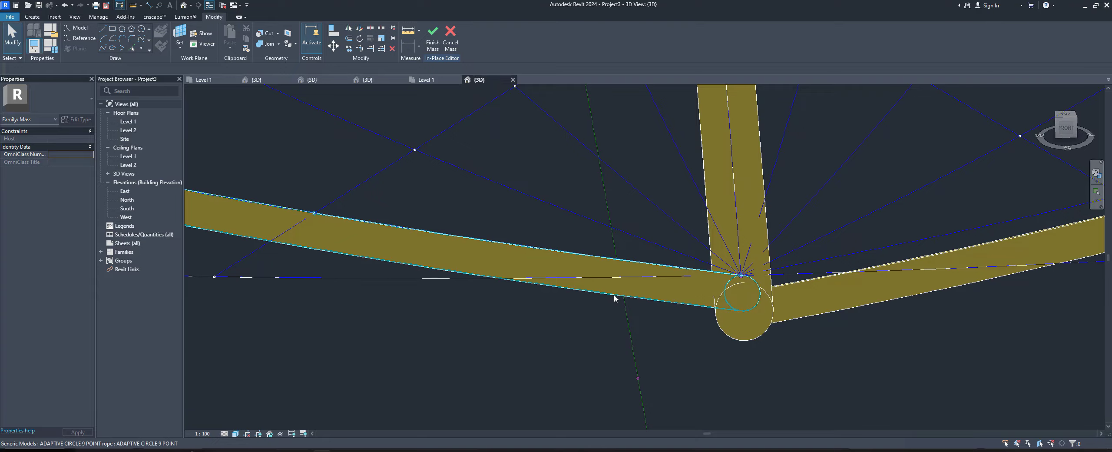
{"action": "left_click", "coordinate": [613, 294]}
{"action": "left_click", "coordinate": [66, 201]}
{"action": "type", "text": "-10"}
{"action": "key", "text": "Escape"}
Finish the roof mass and review the leaf roof in 3D.
{"action": "scroll", "coordinate": [697, 163], "scroll_direction": "down", "scroll_amount": 4}
{"action": "mouse_move", "coordinate": [697, 163]}
{"action": "middle_mouse_down", "text": "shift"}
{"action": "mouse_move", "coordinate": [818, 267]}
{"action": "mouse_move", "coordinate": [935, 220]}
{"action": "middle_mouse_up", "text": "shift"}
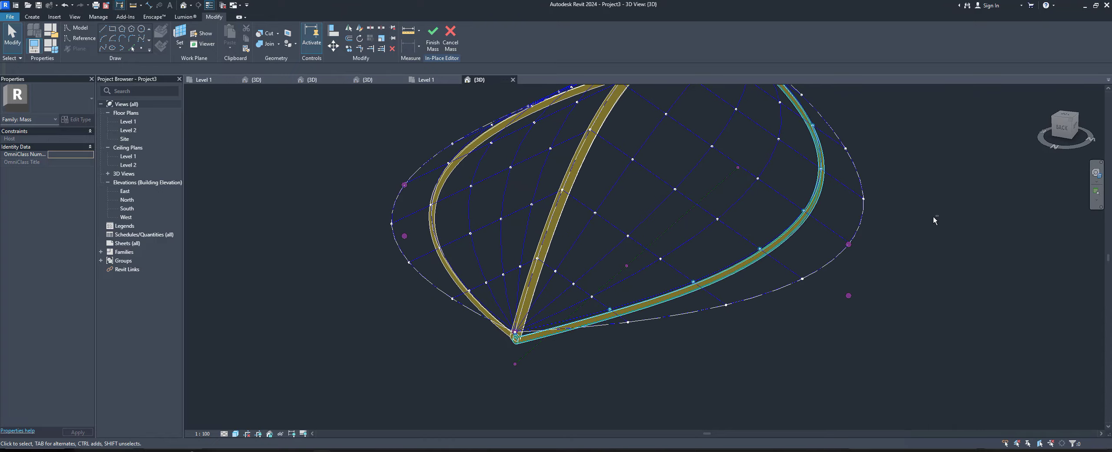
{"action": "left_click", "coordinate": [433, 38]}
{"action": "mouse_move", "coordinate": [564, 269]}
{"action": "middle_mouse_down", "text": "shift"}
{"action": "mouse_move", "coordinate": [670, 285]}
{"action": "mouse_move", "coordinate": [442, 238]}
{"action": "middle_mouse_up", "text": "shift"}
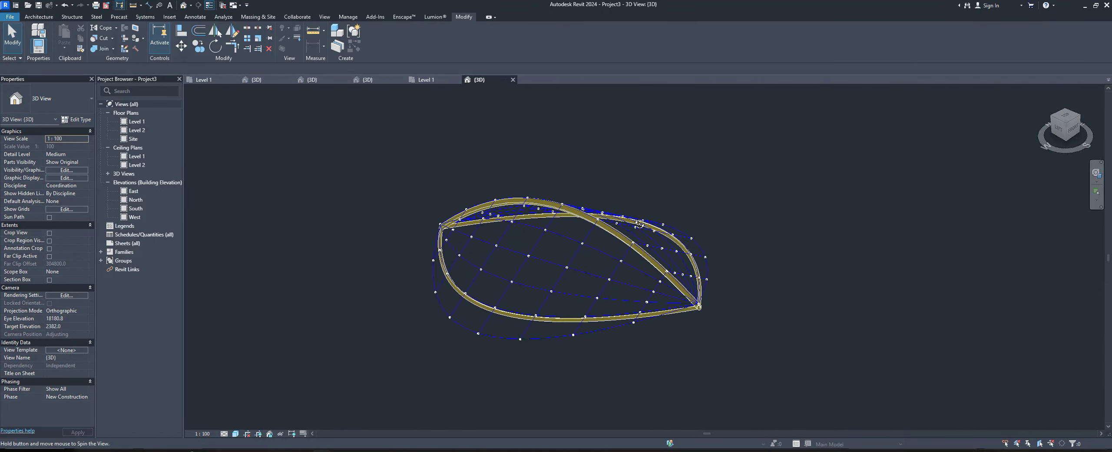
Flex the roof mass, changing ROOF HEIGHT and setting ROOF WIDTH to 4000, then 5000.
{"action": "left_click", "coordinate": [578, 263]}
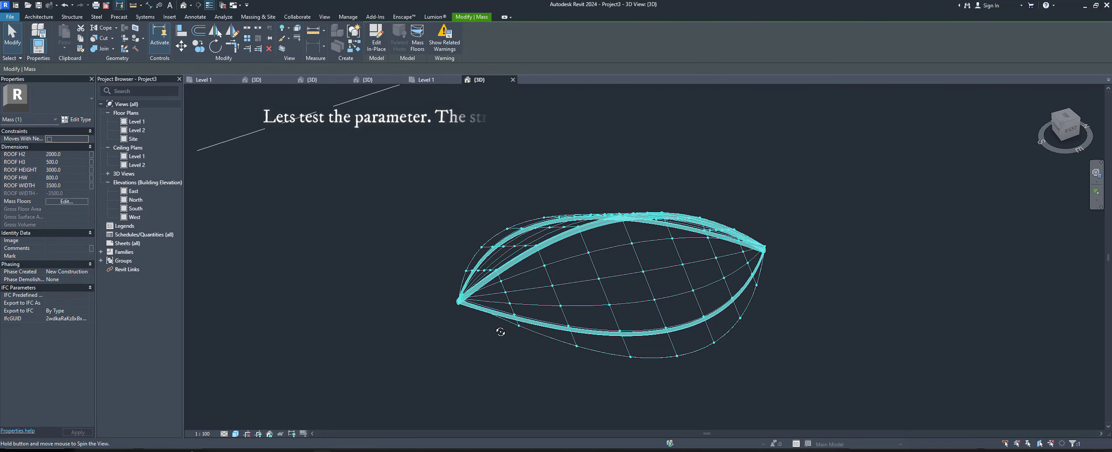
{"action": "middle_click_drag", "start_coordinate": [497, 321], "coordinate": [74, 170], "text": "shift"}
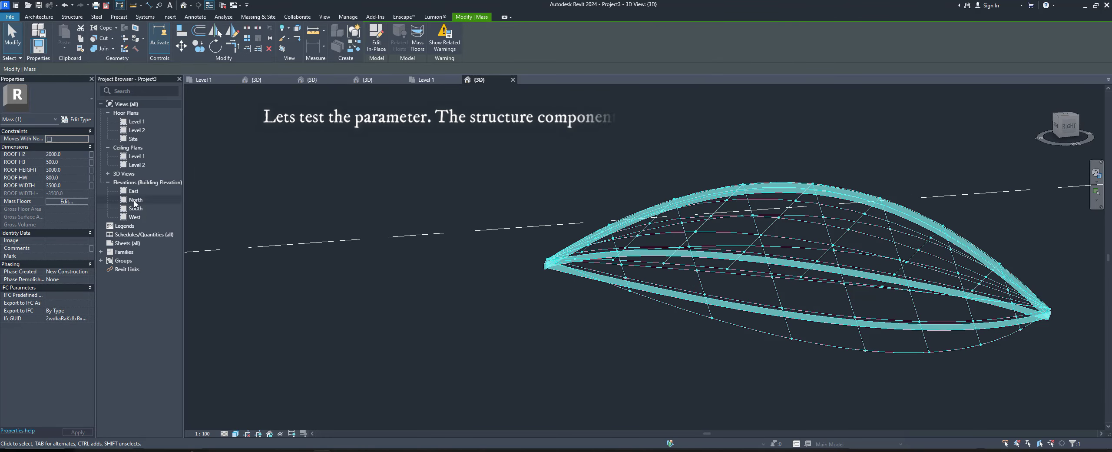
{"action": "left_click", "coordinate": [67, 169]}
{"action": "type", "text": "4000"}
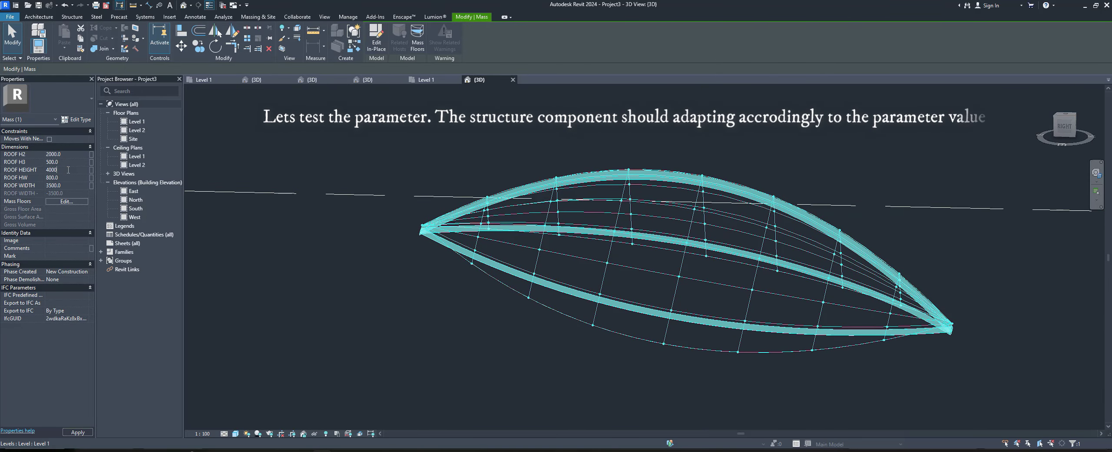
{"action": "middle_click_drag", "start_coordinate": [591, 377], "coordinate": [195, 275], "text": "shift"}
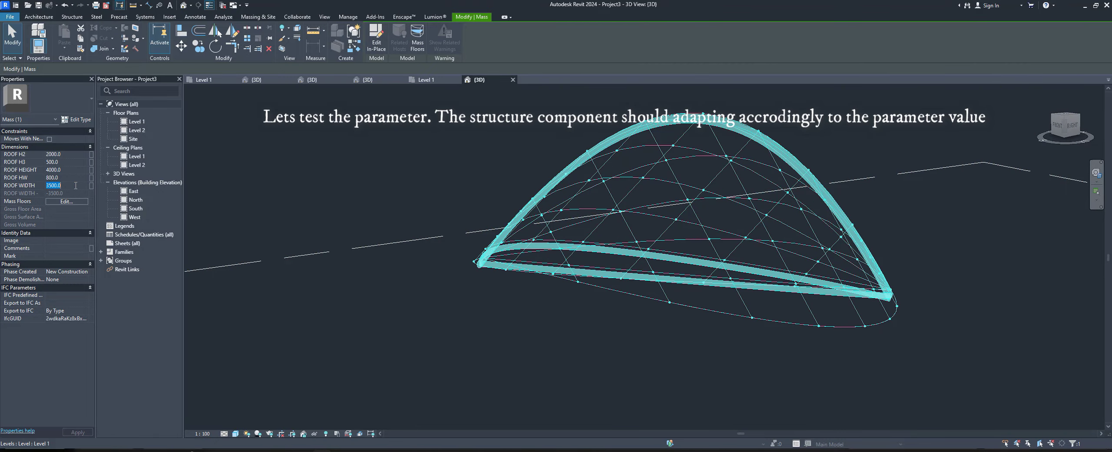
{"action": "left_click", "coordinate": [68, 185]}
{"action": "type", "text": "4000"}
{"action": "key", "text": "Return"}
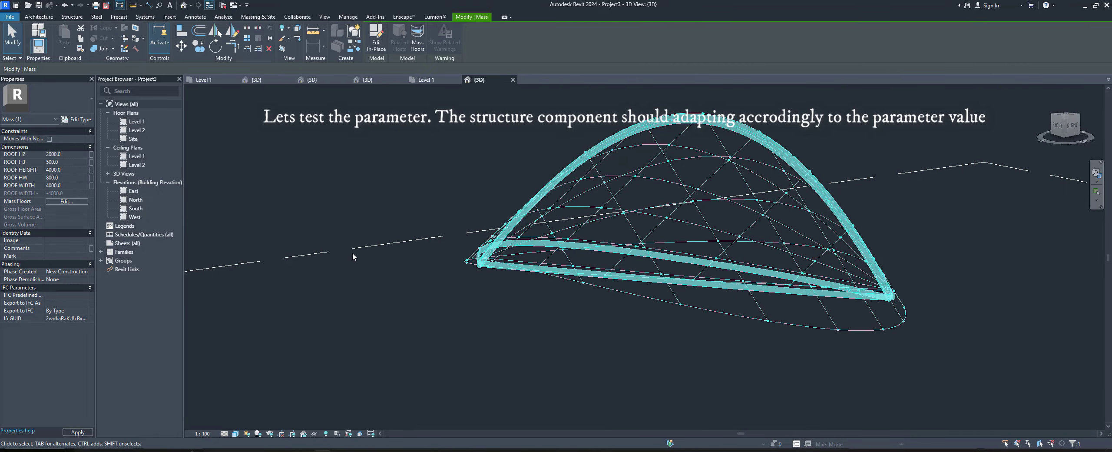
{"action": "middle_click_drag", "start_coordinate": [427, 320], "coordinate": [454, 325], "text": "shift"}
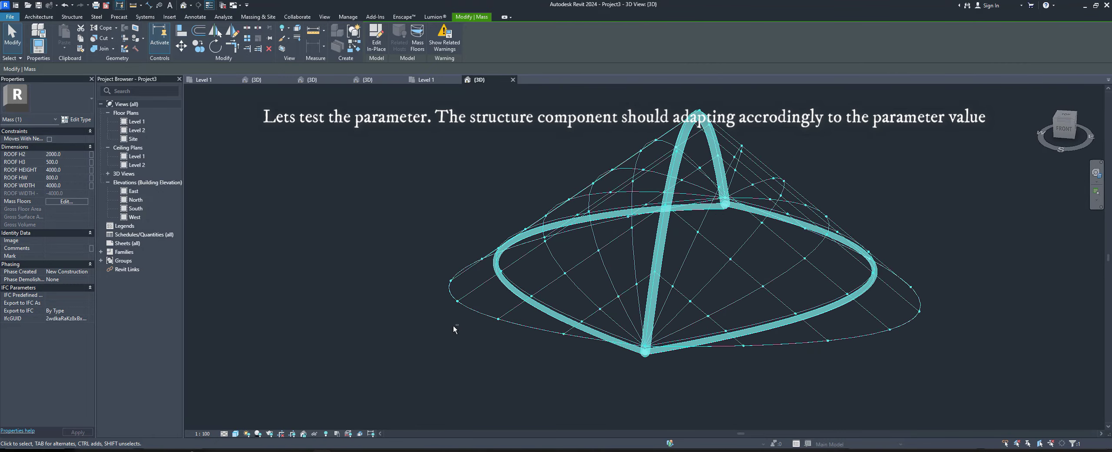
{"action": "left_click", "coordinate": [77, 187]}
{"action": "type", "text": "50"}
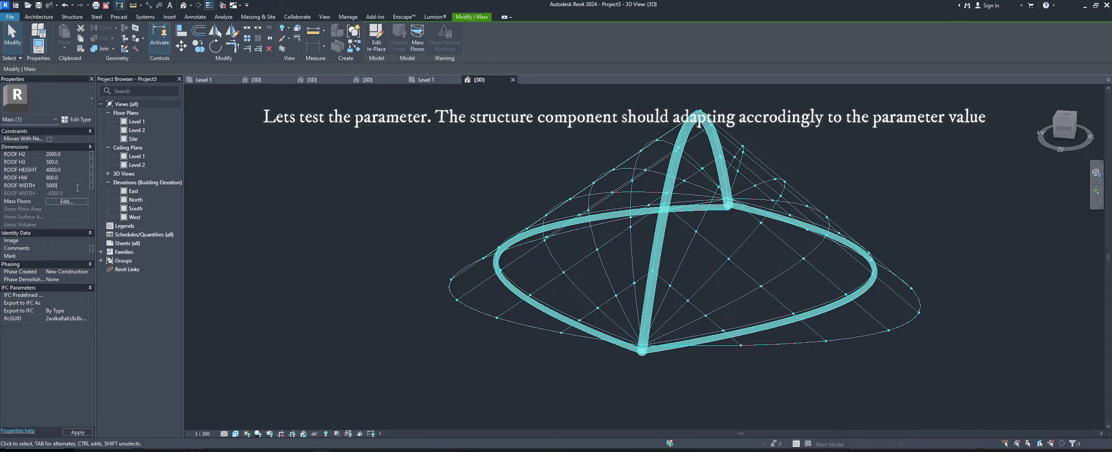
{"action": "key", "text": "Return"}
{"action": "mouse_move", "coordinate": [582, 246]}
{"action": "middle_mouse_down", "text": "shift"}
{"action": "mouse_move", "coordinate": [547, 247]}
{"action": "mouse_move", "coordinate": [504, 277]}
{"action": "middle_mouse_up", "text": "shift"}
{"action": "left_click", "coordinate": [79, 156]}
{"action": "type", "text": "1500"}
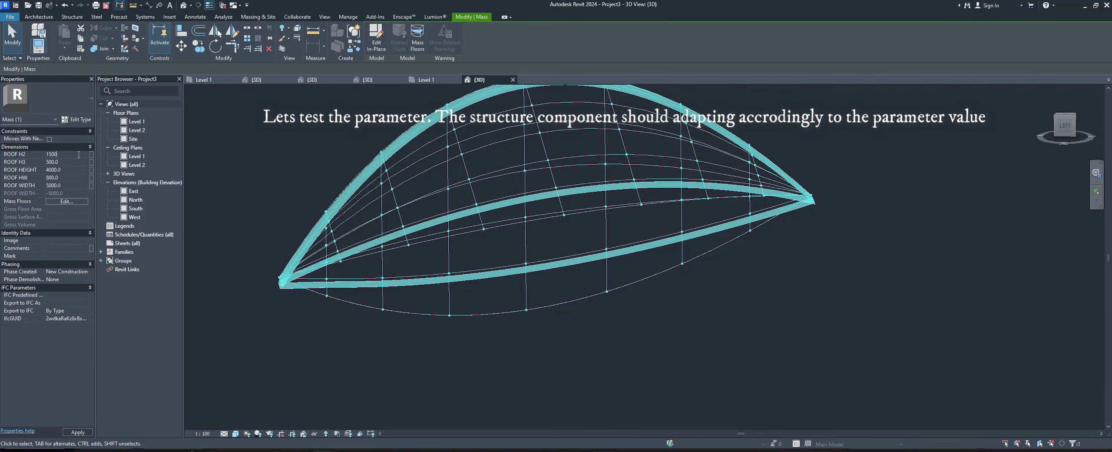
Set ROOF H2 to 1500, ROOF HEIGHT to 3000 and ROOF H3 to 1000.
{"action": "key", "text": "Return"}
{"action": "mouse_move", "coordinate": [353, 304]}
{"action": "middle_mouse_down", "text": "shift"}
{"action": "mouse_move", "coordinate": [384, 317]}
{"action": "mouse_move", "coordinate": [387, 334]}
{"action": "middle_mouse_up", "text": "shift"}
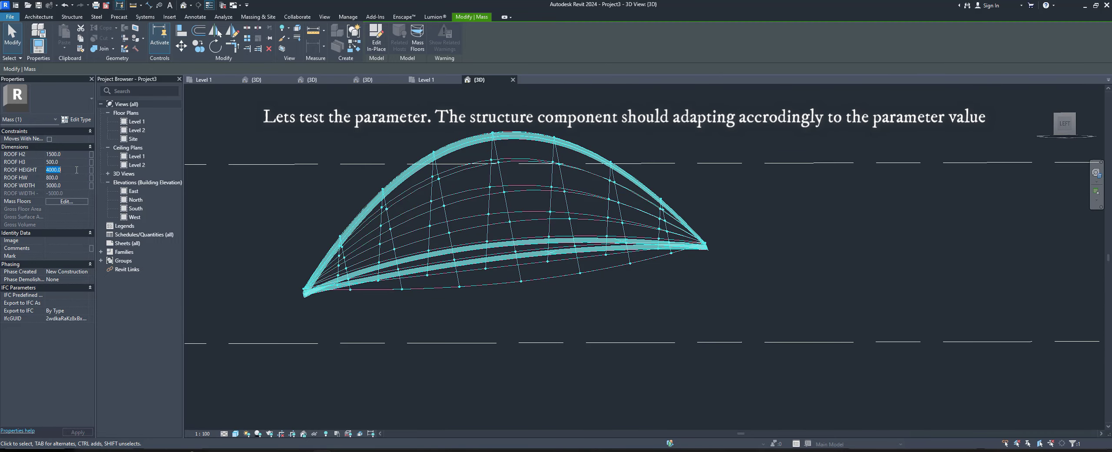
{"action": "left_click", "coordinate": [74, 169]}
{"action": "type", "text": "3000"}
{"action": "key", "text": "Return"}
{"action": "mouse_move", "coordinate": [931, 214]}
{"action": "middle_mouse_down", "text": "shift"}
{"action": "mouse_move", "coordinate": [443, 314]}
{"action": "mouse_move", "coordinate": [435, 343]}
{"action": "middle_mouse_up", "text": "shift"}
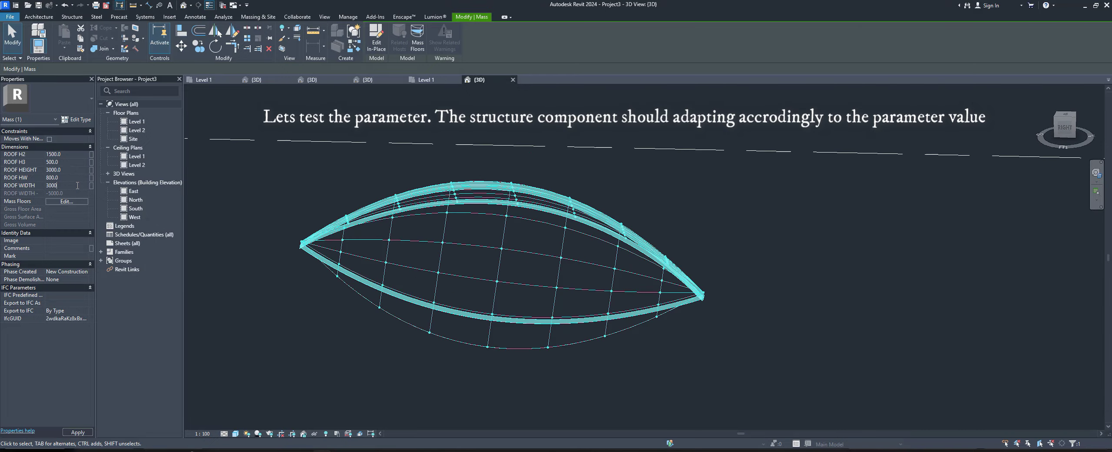
{"action": "middle_click_drag", "start_coordinate": [747, 248], "coordinate": [445, 236], "text": "shift"}
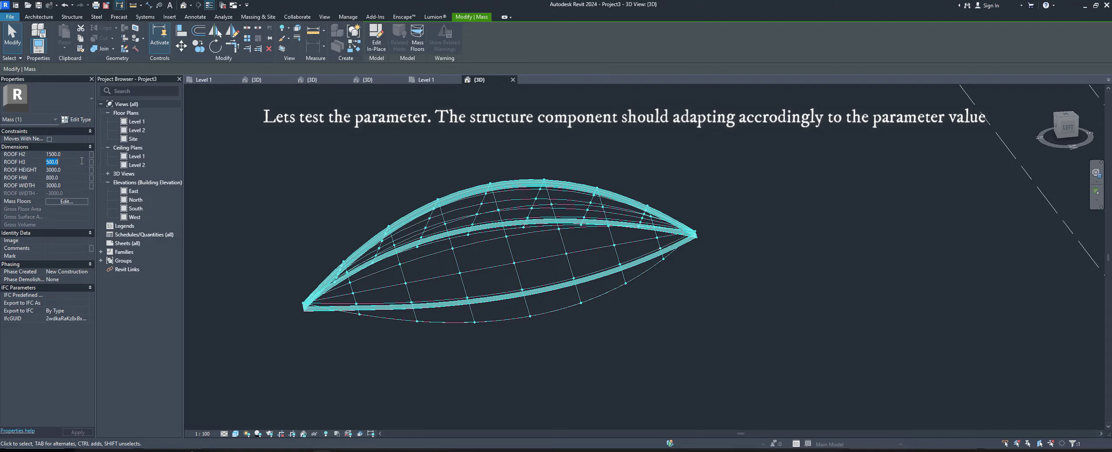
{"action": "left_click", "coordinate": [81, 160]}
{"action": "type", "text": "1000"}
{"action": "key", "text": "Return"}
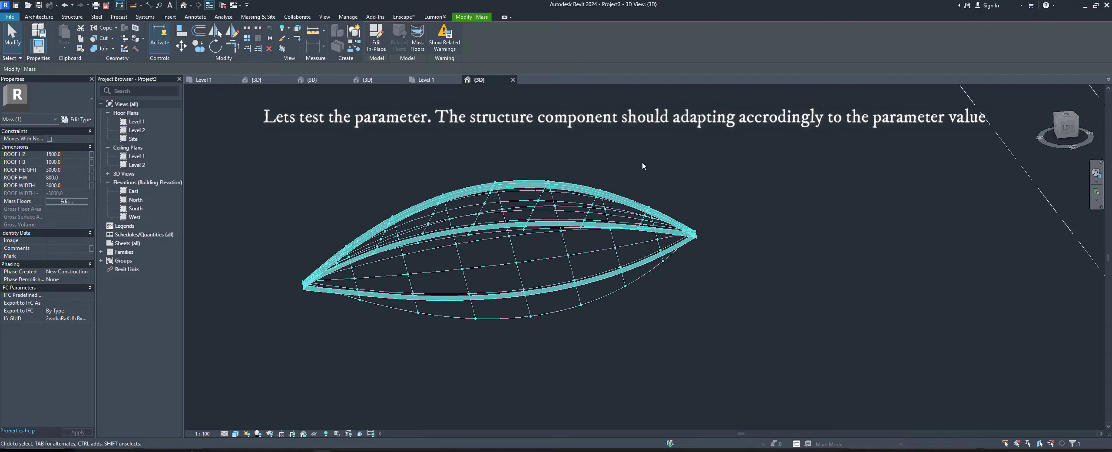
{"action": "mouse_move", "coordinate": [640, 169]}
{"action": "middle_mouse_down", "text": "shift"}
{"action": "mouse_move", "coordinate": [317, 240]}
{"action": "mouse_move", "coordinate": [224, 239]}
{"action": "mouse_move", "coordinate": [692, 207]}
{"action": "middle_mouse_up", "text": "shift"}
{"action": "left_click", "coordinate": [691, 206]}
{"action": "mouse_move", "coordinate": [792, 273]}
{"action": "middle_mouse_down", "text": "shift"}
{"action": "mouse_move", "coordinate": [773, 286]}
{"action": "mouse_move", "coordinate": [330, 281]}
{"action": "middle_mouse_up", "text": "shift"}
{"action": "middle_click_drag", "start_coordinate": [1080, 443], "coordinate": [575, 274], "text": "shift"}
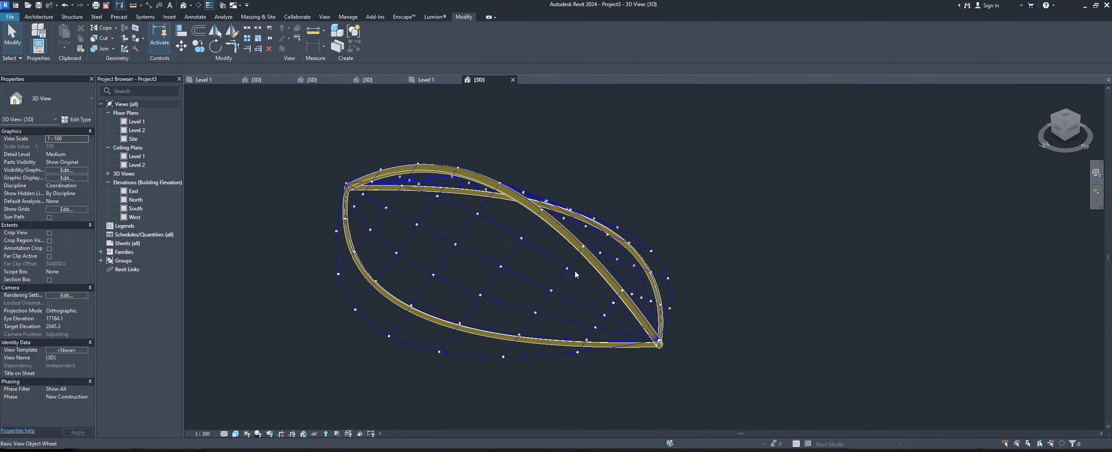
Reopen the roof mass for in-place editing.
{"action": "left_click", "coordinate": [514, 255]}
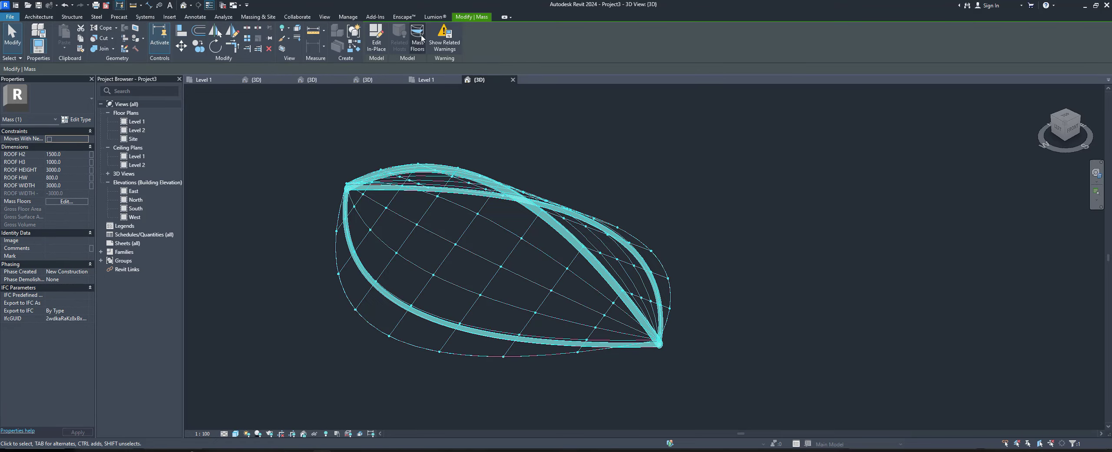
{"action": "left_click", "coordinate": [378, 41]}
{"action": "mouse_move", "coordinate": [712, 287]}
{"action": "middle_mouse_down", "text": "shift"}
{"action": "mouse_move", "coordinate": [603, 176]}
{"action": "mouse_move", "coordinate": [670, 195]}
{"action": "mouse_move", "coordinate": [726, 296]}
{"action": "middle_mouse_up", "text": "shift"}
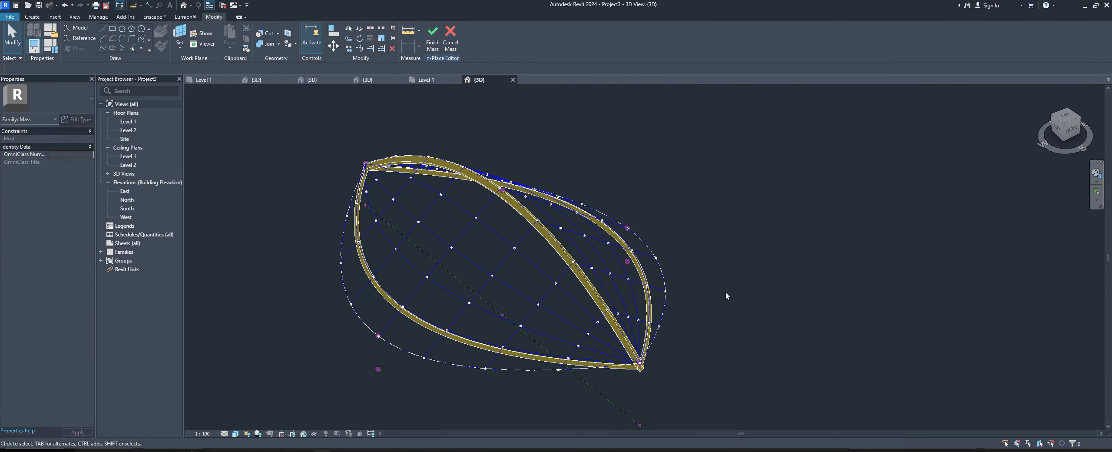
Load the ADAPTIVE CIRCLE 6 POINT family as the component type.
{"action": "key", "text": "m"}
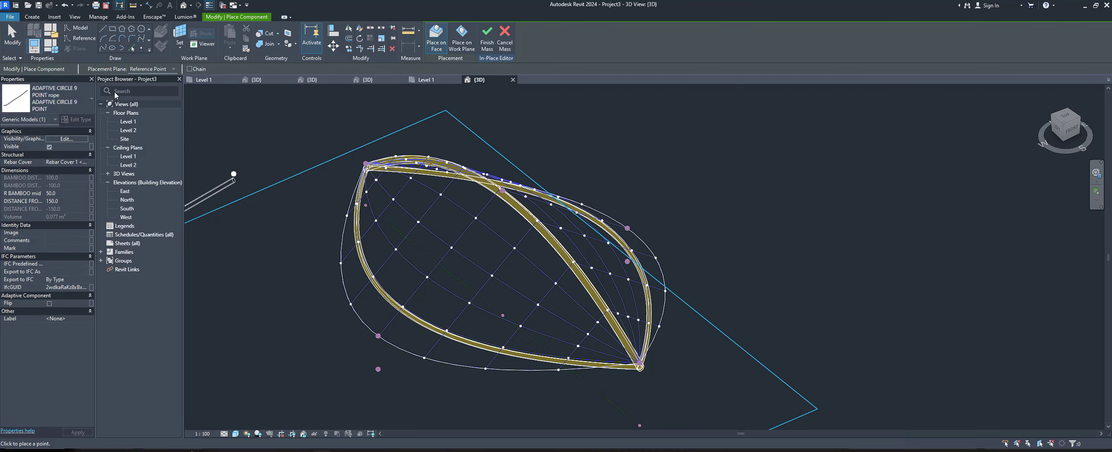
{"action": "left_click", "coordinate": [87, 119]}
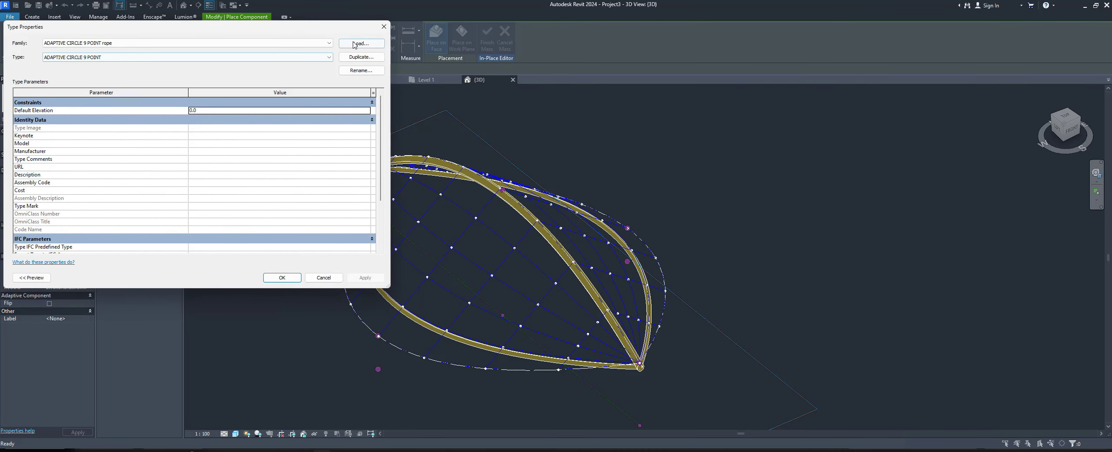
{"action": "scroll", "coordinate": [554, 340], "scroll_direction": "down", "scroll_amount": 2}
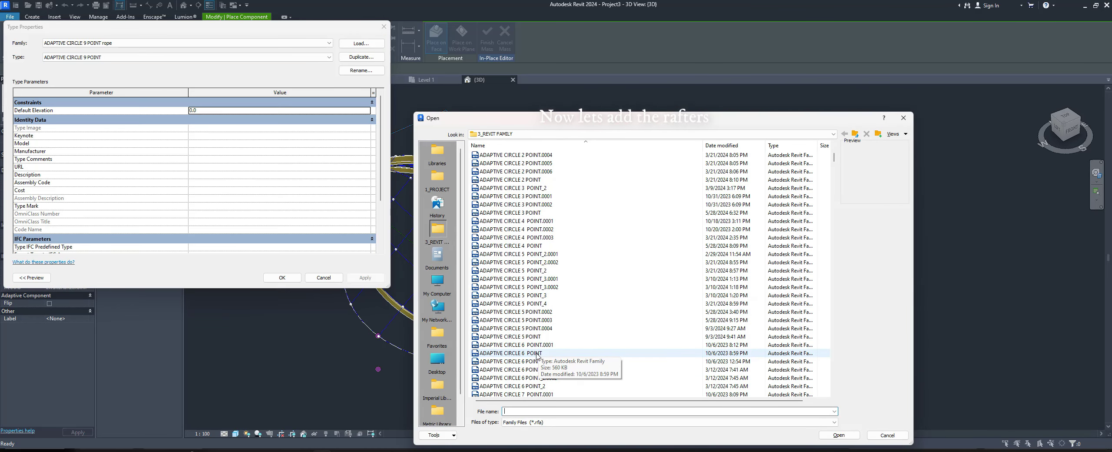
{"action": "double_click", "coordinate": [536, 354]}
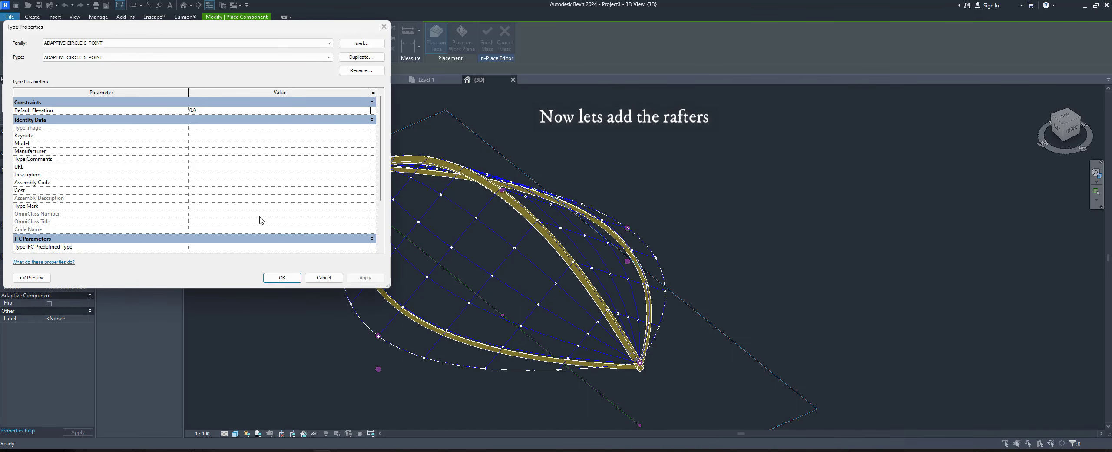
{"action": "left_click", "coordinate": [282, 277]}
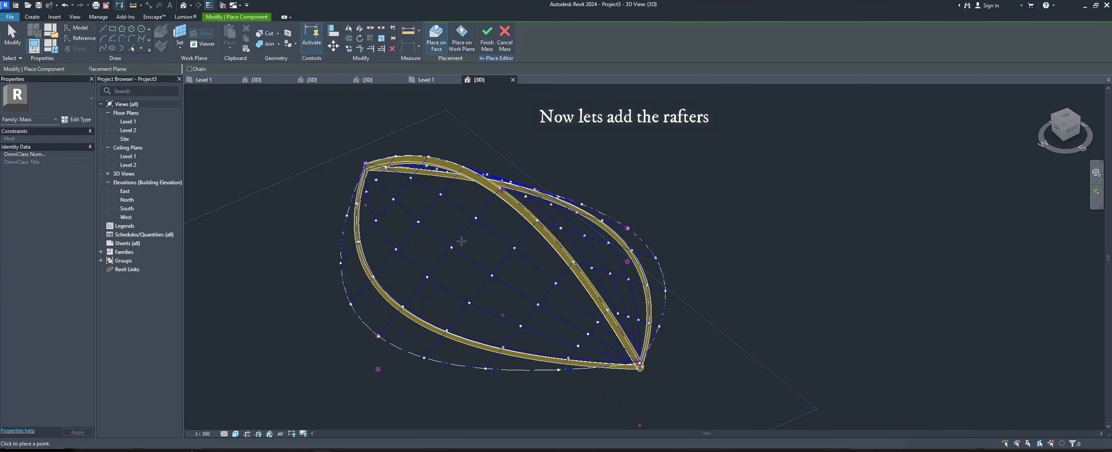
Place an ADAPTIVE CIRCLE 6 POINT rafter from the roof edge to the ridge.
{"action": "middle_click_drag", "start_coordinate": [461, 241], "coordinate": [379, 336], "text": "shift"}
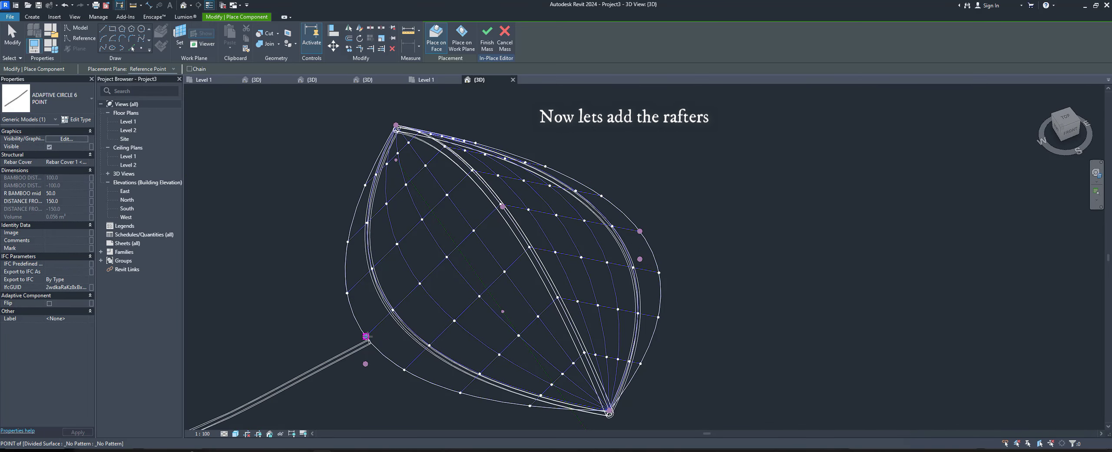
{"action": "left_click", "coordinate": [366, 335]}
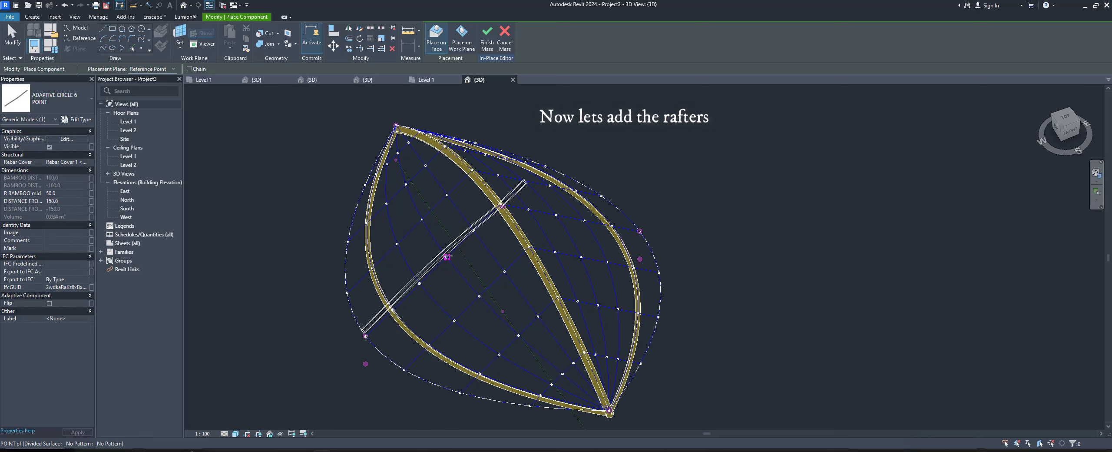
{"action": "left_click", "coordinate": [501, 203]}
{"action": "key", "text": "Escape"}
{"action": "middle_click_drag", "start_coordinate": [501, 204], "coordinate": [544, 216], "text": "shift"}
{"action": "scroll", "coordinate": [544, 216], "scroll_direction": "up", "scroll_amount": 3}
Give the rafter a bamboo radius of 30 and a distance value of 0.
{"action": "left_click", "coordinate": [544, 216]}
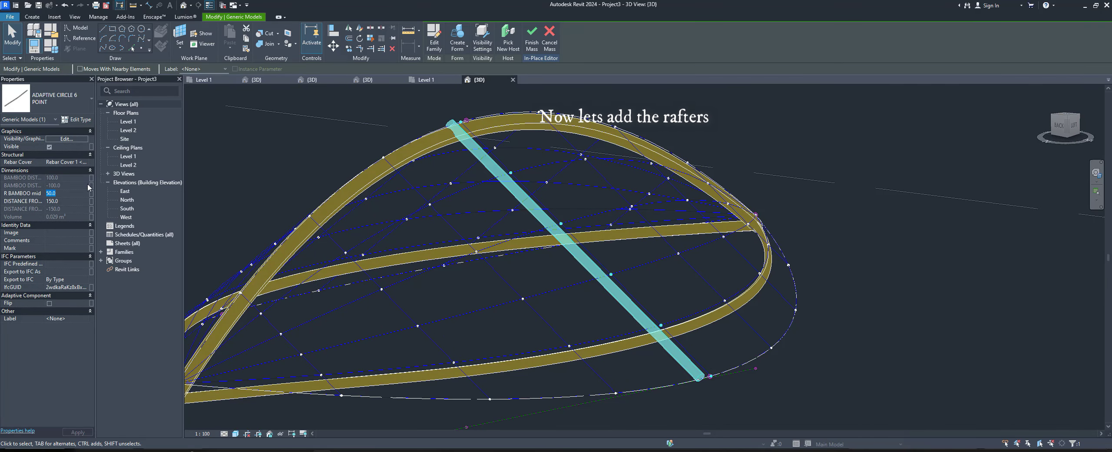
{"action": "type", "text": "3"}
{"action": "type", "text": "0"}
{"action": "key", "text": "Return"}
{"action": "mouse_move", "coordinate": [696, 246]}
{"action": "middle_mouse_down", "text": "shift"}
{"action": "mouse_move", "coordinate": [709, 250]}
{"action": "mouse_move", "coordinate": [651, 252]}
{"action": "middle_mouse_up", "text": "shift"}
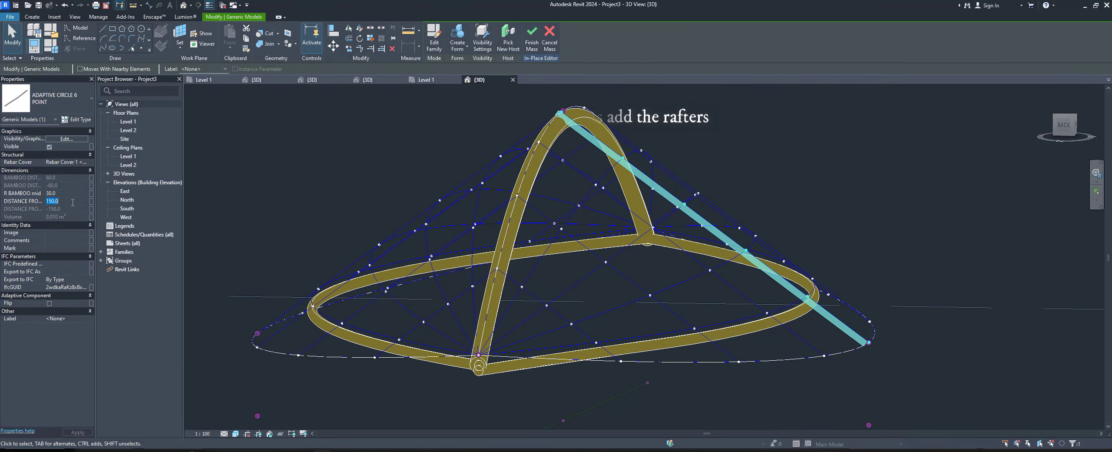
{"action": "key", "text": "Return"}
Set the rafter's distance offset to -20.
{"action": "mouse_move", "coordinate": [559, 236]}
{"action": "middle_mouse_down", "text": "shift"}
{"action": "mouse_move", "coordinate": [613, 296]}
{"action": "mouse_move", "coordinate": [585, 245]}
{"action": "middle_mouse_up", "text": "shift"}
{"action": "scroll", "coordinate": [522, 239], "scroll_direction": "up", "scroll_amount": 3}
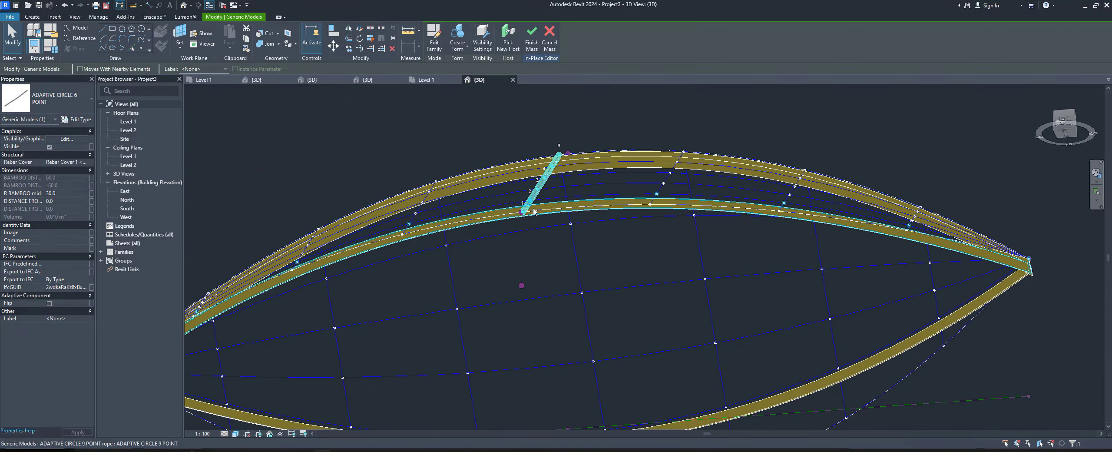
{"action": "scroll", "coordinate": [500, 235], "scroll_direction": "up", "scroll_amount": 2}
{"action": "mouse_move", "coordinate": [501, 235]}
{"action": "middle_mouse_down", "text": "shift"}
{"action": "mouse_move", "coordinate": [432, 246]}
{"action": "mouse_move", "coordinate": [430, 291]}
{"action": "mouse_move", "coordinate": [552, 177]}
{"action": "mouse_move", "coordinate": [554, 336]}
{"action": "mouse_move", "coordinate": [501, 422]}
{"action": "mouse_move", "coordinate": [493, 413]}
{"action": "middle_mouse_up", "text": "shift"}
{"action": "left_click", "coordinate": [66, 203]}
{"action": "type", "text": "-2"}
{"action": "key", "text": "Return"}
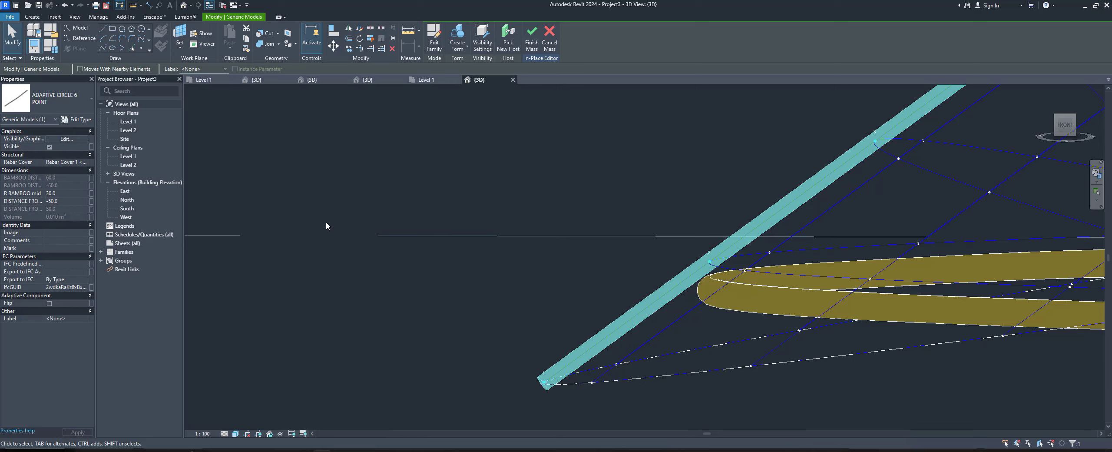
Turn on B1 and turn off B2 in the rafter's type parameters.
{"action": "left_click", "coordinate": [80, 120]}
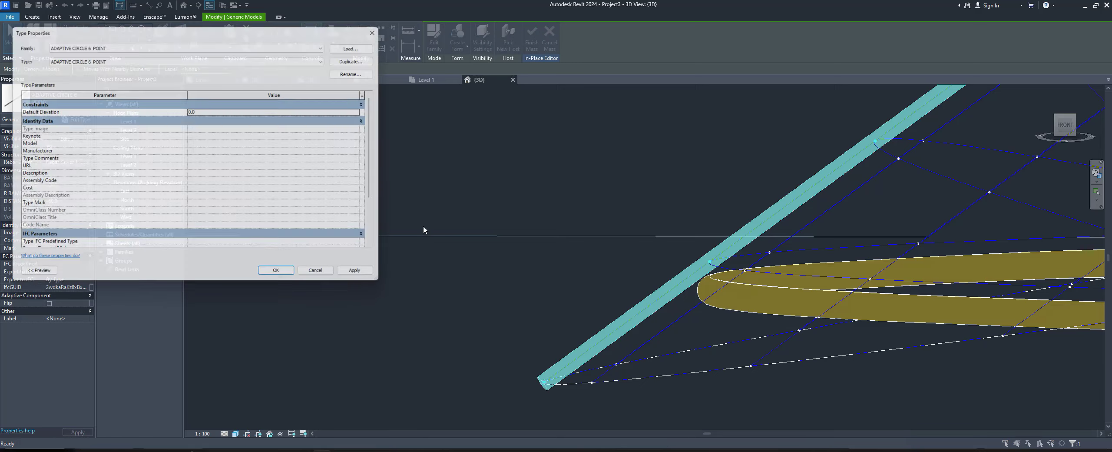
{"action": "left_click", "coordinate": [193, 238]}
{"action": "left_click", "coordinate": [192, 230]}
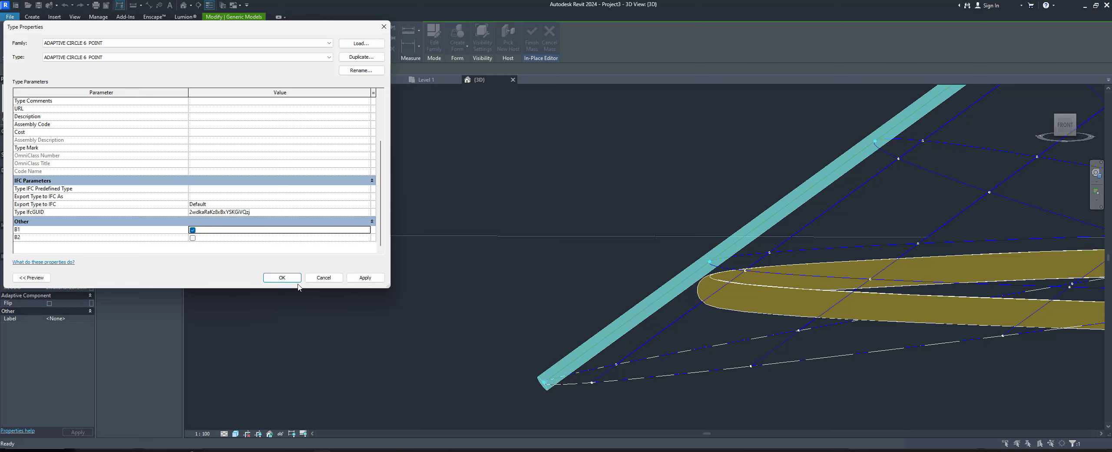
{"action": "left_click", "coordinate": [290, 280]}
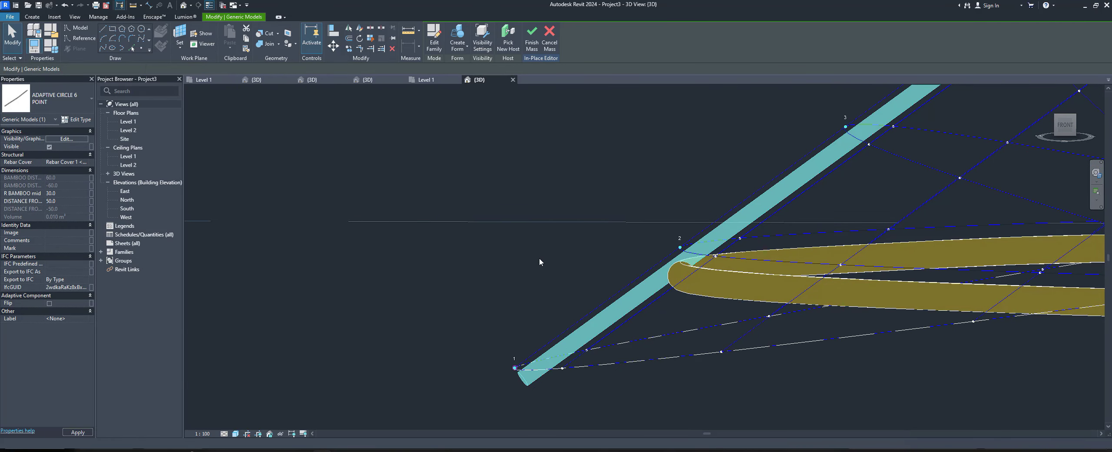
Change the rafter's distance offset from 50 to 30.
{"action": "double_click", "coordinate": [70, 202]}
{"action": "type", "text": "30"}
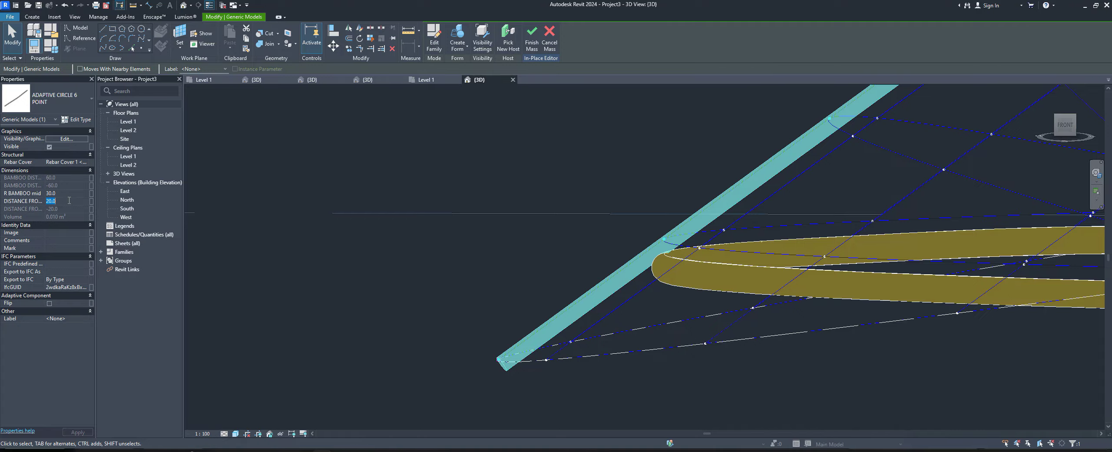
{"action": "type", "text": "10"}
{"action": "middle_click_drag", "start_coordinate": [462, 276], "coordinate": [707, 348], "text": "shift"}
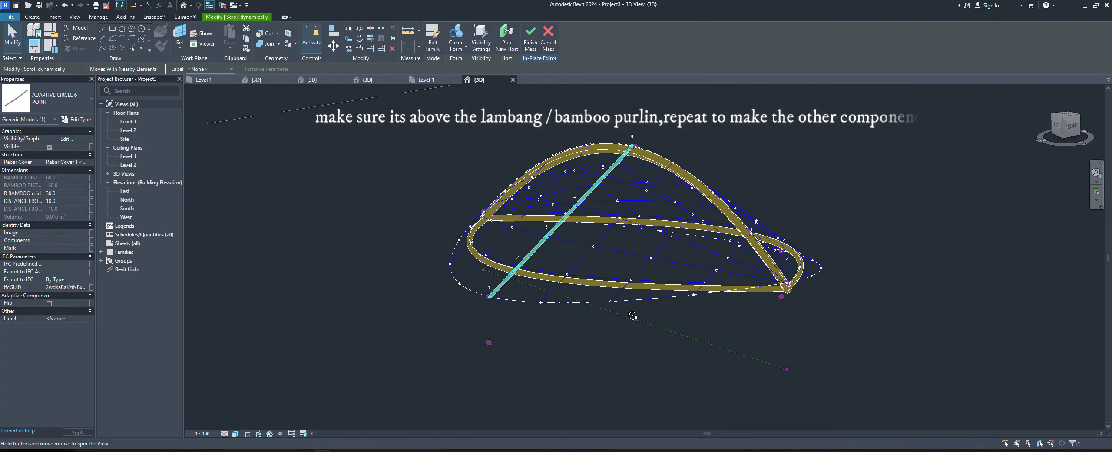
Place a second ADAPTIVE CIRCLE 6 POINT rafter across the roof surface using CM.
{"action": "middle_click_drag", "start_coordinate": [464, 110], "coordinate": [442, 102], "text": "shift"}
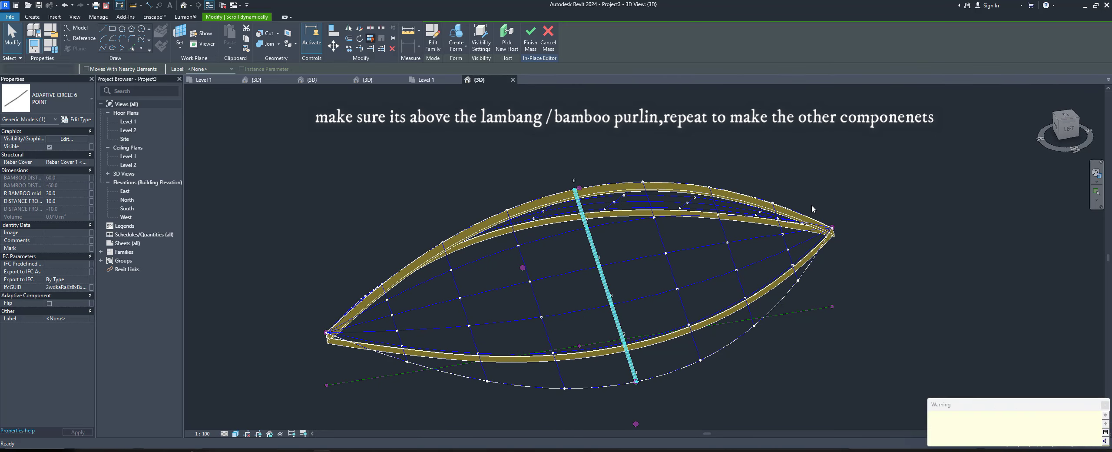
{"action": "mouse_move", "coordinate": [647, 169]}
{"action": "middle_mouse_down", "text": "shift"}
{"action": "mouse_move", "coordinate": [572, 269]}
{"action": "mouse_move", "coordinate": [1072, 275]}
{"action": "mouse_move", "coordinate": [483, 263]}
{"action": "middle_mouse_up", "text": "shift"}
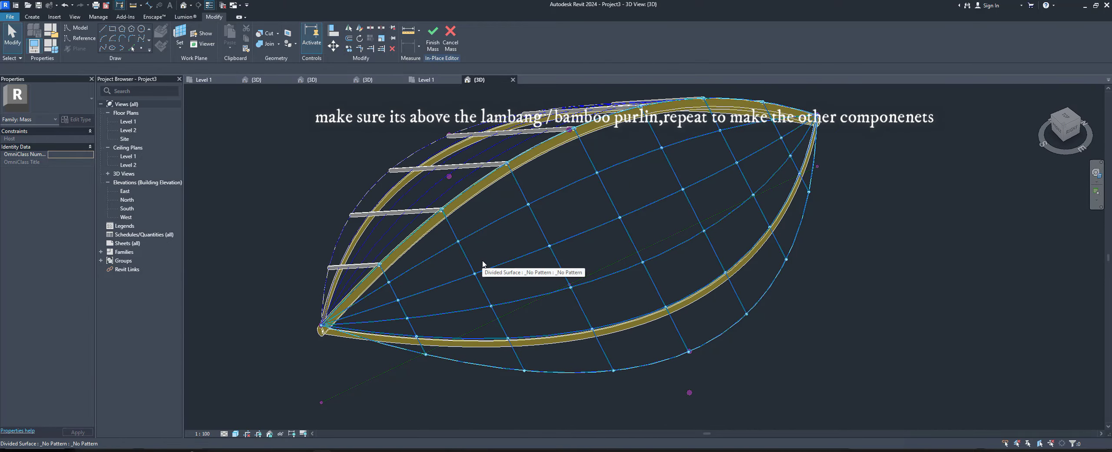
{"action": "scroll", "coordinate": [485, 273], "scroll_direction": "up", "scroll_amount": 1}
{"action": "key", "text": "c"}
{"action": "key", "text": "m"}
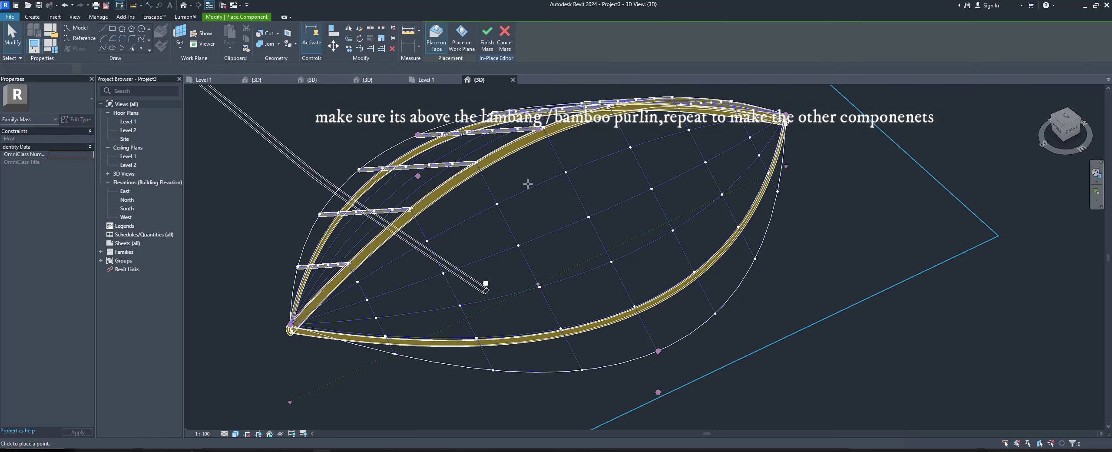
{"action": "left_click", "coordinate": [657, 351]}
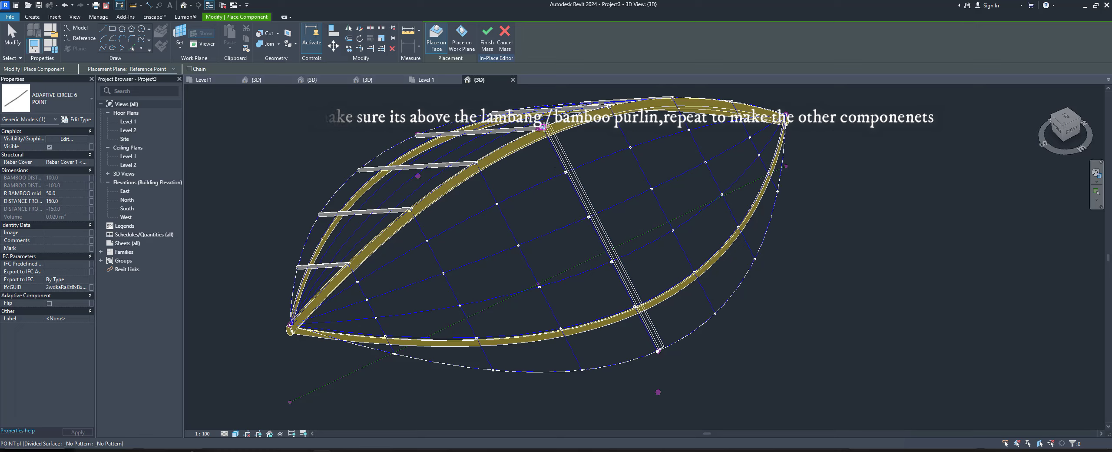
{"action": "left_click", "coordinate": [544, 127]}
{"action": "key", "text": "Escape"}
{"action": "middle_click_drag", "start_coordinate": [543, 127], "coordinate": [522, 244], "text": "shift"}
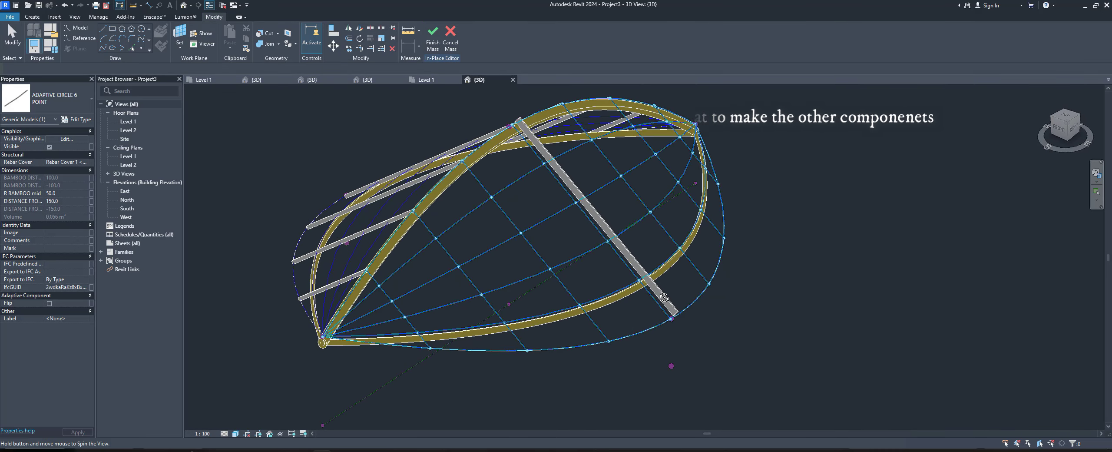
Set the new rafter's mid bamboo radius to 35.
{"action": "scroll", "coordinate": [518, 256], "scroll_direction": "up", "scroll_amount": 3}
{"action": "left_click", "coordinate": [518, 256]}
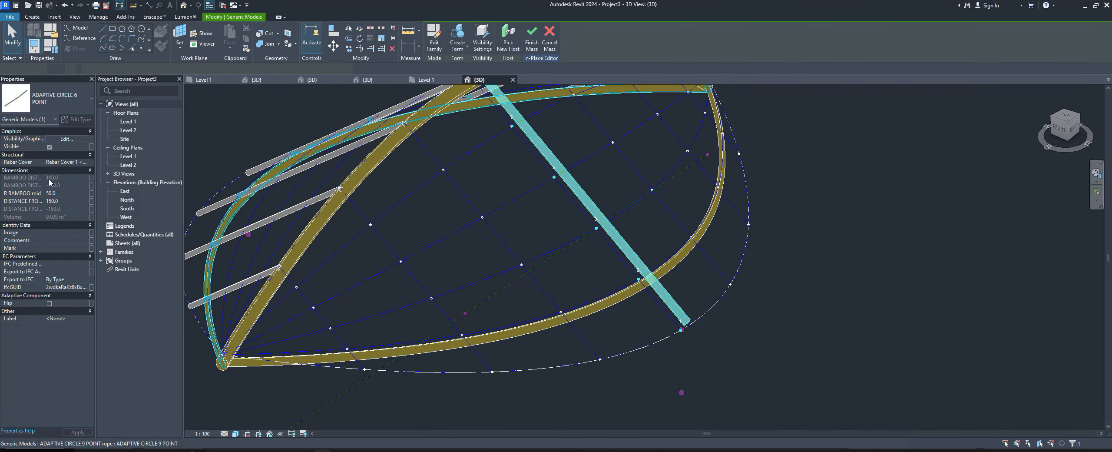
{"action": "type", "text": "25"}
{"action": "left_click", "coordinate": [70, 200]}
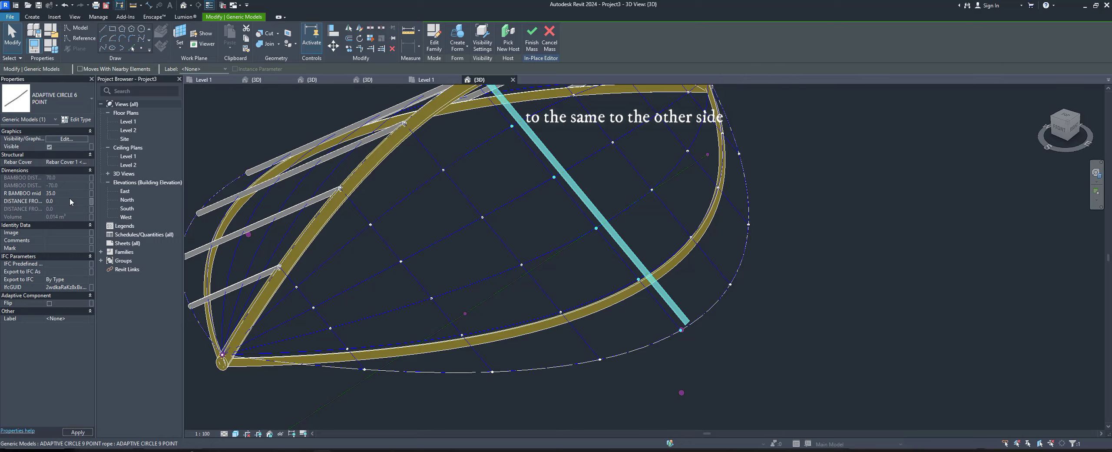
{"action": "middle_click_drag", "start_coordinate": [603, 315], "coordinate": [723, 327], "text": "shift"}
{"action": "scroll", "coordinate": [554, 257], "scroll_direction": "up", "scroll_amount": 3}
{"action": "scroll", "coordinate": [554, 257], "scroll_direction": "up", "scroll_amount": 3}
{"action": "middle_click_drag", "start_coordinate": [554, 256], "coordinate": [611, 325], "text": "shift"}
Set the new rafter's distance offset to -20.
{"action": "left_click", "coordinate": [67, 200]}
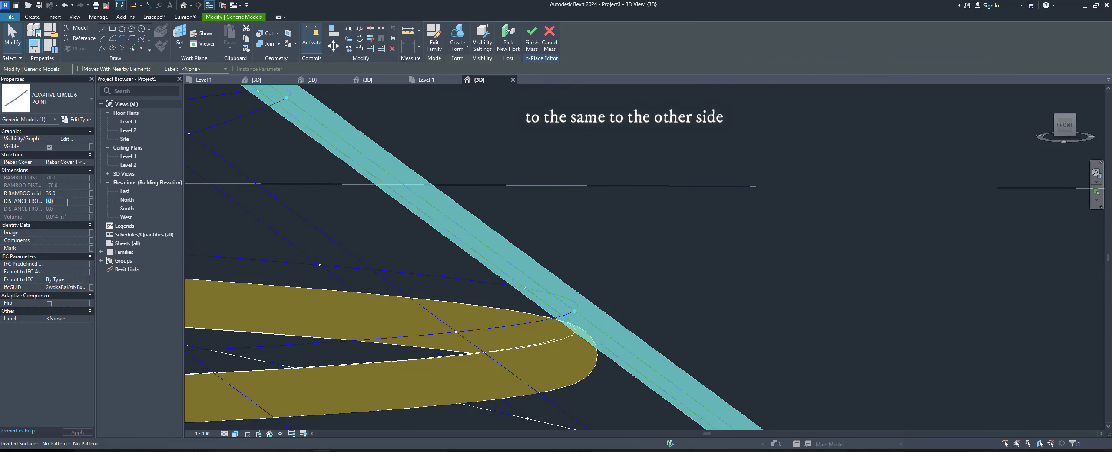
{"action": "type", "text": "20"}
{"action": "key", "text": "Return"}
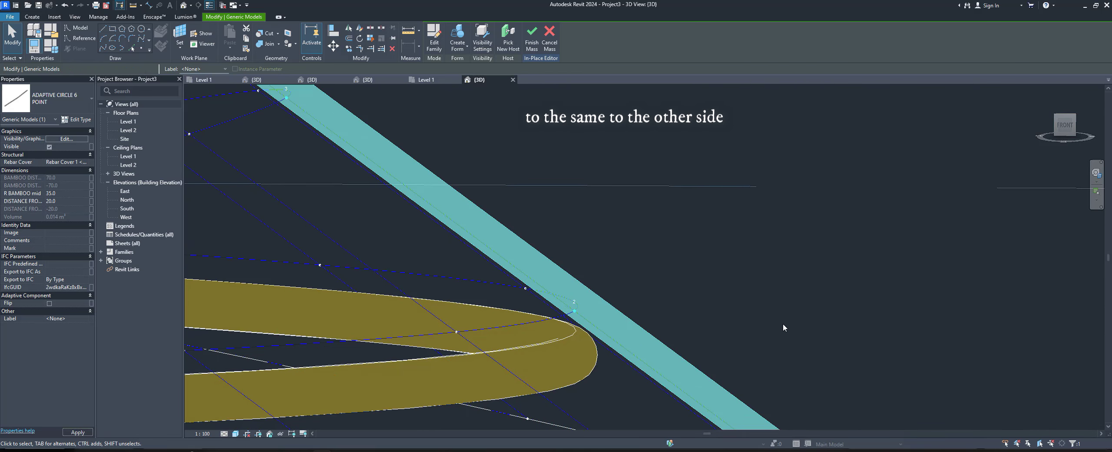
{"action": "left_click", "coordinate": [76, 202]}
{"action": "type", "text": "-"}
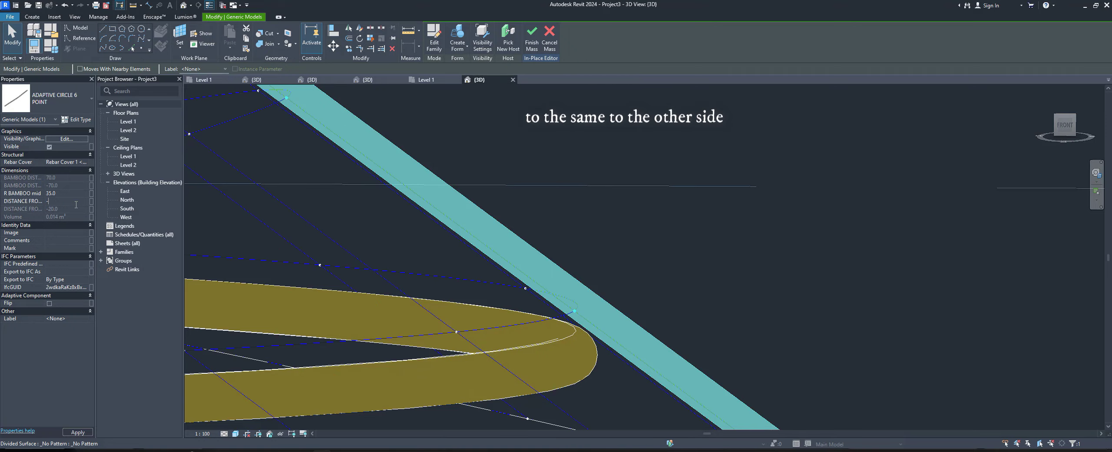
{"action": "scroll", "coordinate": [712, 241], "scroll_direction": "down", "scroll_amount": 2}
{"action": "mouse_move", "coordinate": [712, 241]}
{"action": "middle_mouse_down", "text": "shift"}
{"action": "mouse_move", "coordinate": [283, 269]}
{"action": "mouse_move", "coordinate": [339, 218]}
{"action": "middle_mouse_up", "text": "shift"}
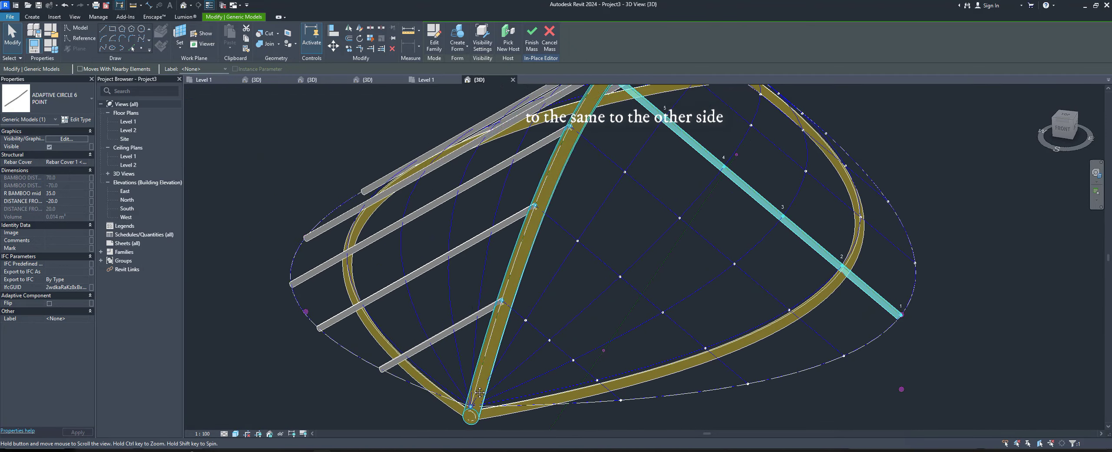
{"action": "middle_click_drag", "start_coordinate": [338, 218], "coordinate": [296, 243], "text": "shift"}
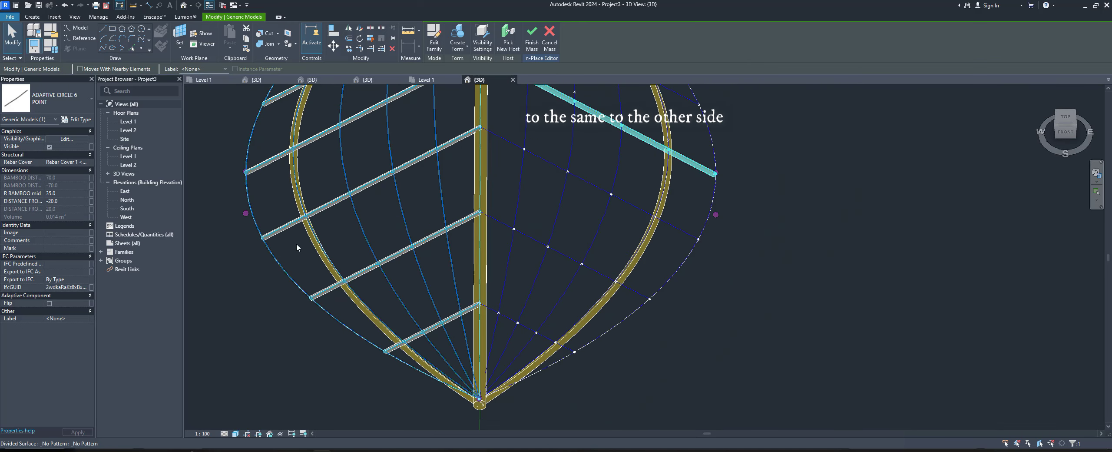
Inspect the repeated purlin row and new rafter across the bamboo frame.
{"action": "key", "text": "Escape"}
{"action": "left_click", "coordinate": [287, 226]}
{"action": "mouse_move", "coordinate": [450, 286]}
{"action": "middle_mouse_down", "text": "shift"}
{"action": "mouse_move", "coordinate": [586, 168]}
{"action": "mouse_move", "coordinate": [377, 85]}
{"action": "middle_mouse_up", "text": "shift"}
{"action": "left_click", "coordinate": [587, 168]}
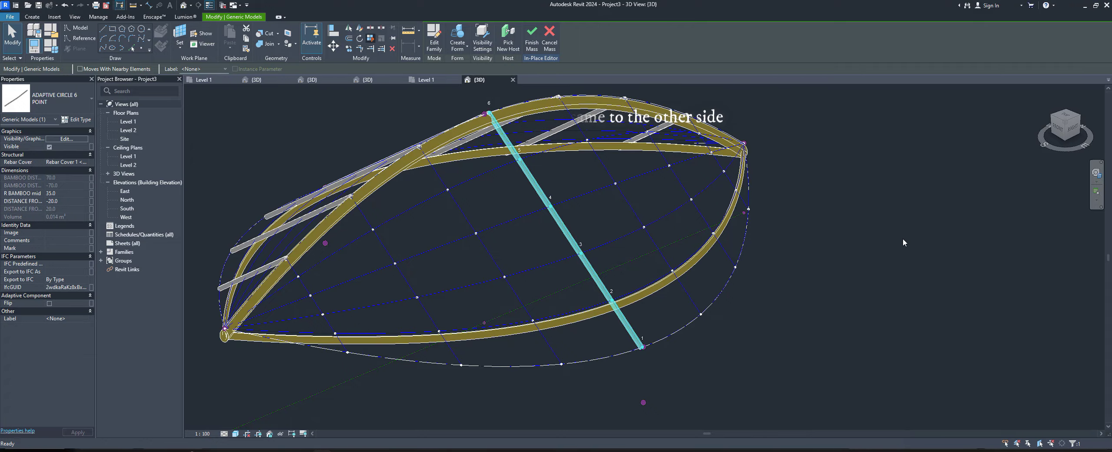
{"action": "key", "text": "Escape"}
{"action": "mouse_move", "coordinate": [902, 240]}
{"action": "middle_mouse_down", "text": "shift"}
{"action": "mouse_move", "coordinate": [796, 255]}
{"action": "mouse_move", "coordinate": [747, 229]}
{"action": "mouse_move", "coordinate": [825, 223]}
{"action": "middle_mouse_up", "text": "shift"}
{"action": "scroll", "coordinate": [695, 260], "scroll_direction": "up", "scroll_amount": 2}
{"action": "scroll", "coordinate": [642, 292], "scroll_direction": "up", "scroll_amount": 3}
{"action": "scroll", "coordinate": [642, 292], "scroll_direction": "down", "scroll_amount": 3}
{"action": "mouse_move", "coordinate": [642, 293]}
{"action": "middle_mouse_down", "text": "shift"}
{"action": "mouse_move", "coordinate": [684, 160]}
{"action": "mouse_move", "coordinate": [695, 290]}
{"action": "middle_mouse_up", "text": "shift"}
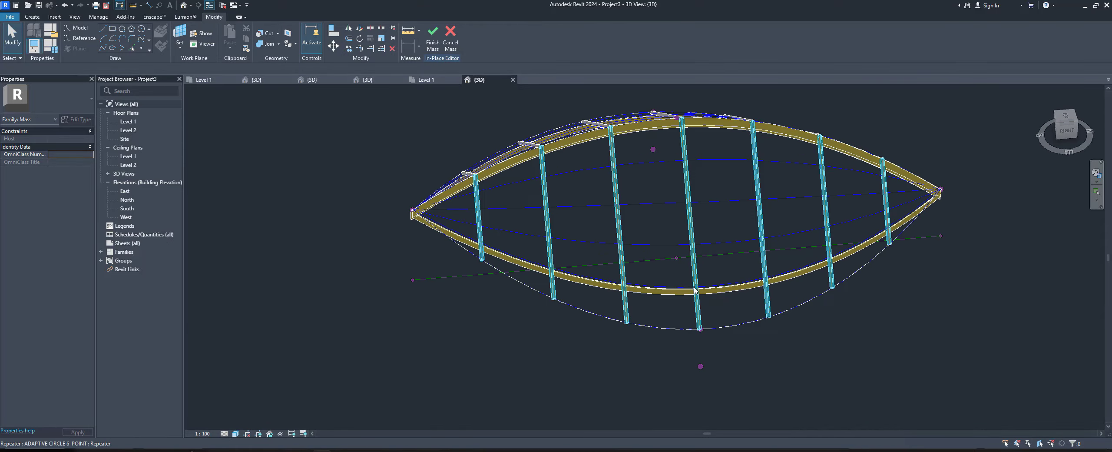
Select all instances of the repeated rafter in the entire project.
{"action": "left_click", "coordinate": [694, 288]}
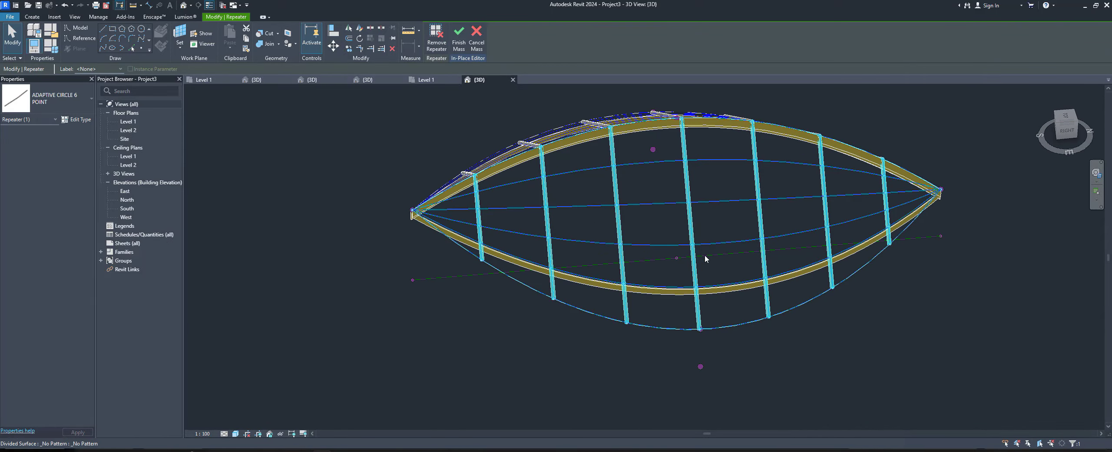
{"action": "key", "text": "Tab"}
{"action": "left_click", "coordinate": [696, 264]}
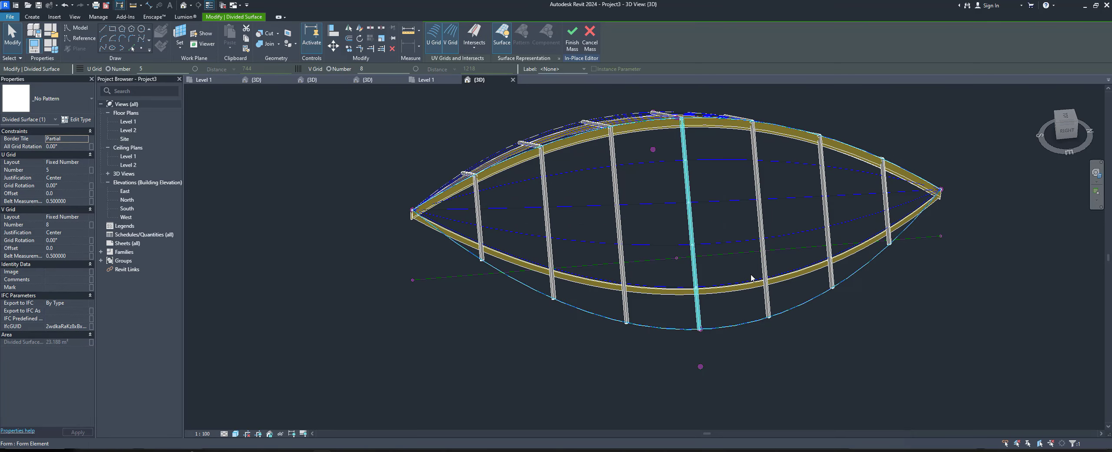
{"action": "middle_click_drag", "start_coordinate": [382, 281], "coordinate": [395, 72], "text": "shift"}
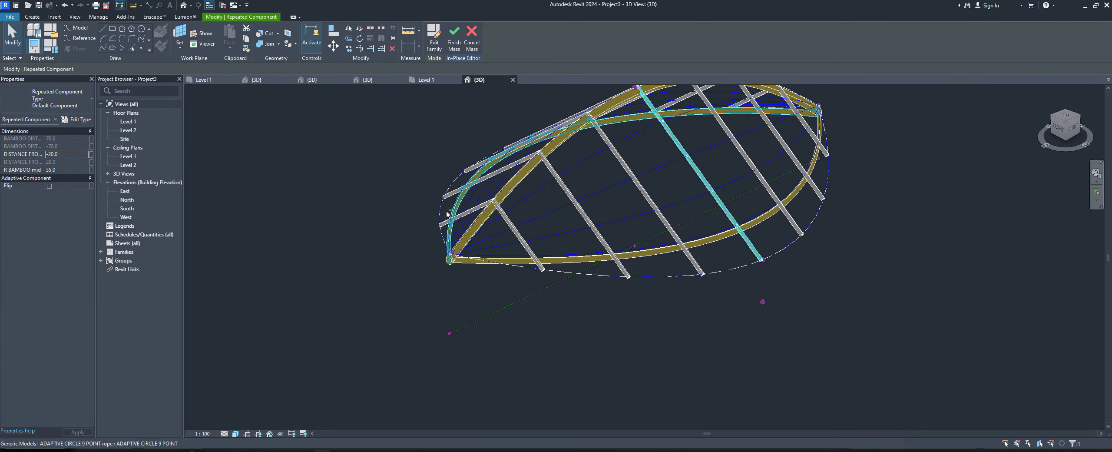
{"action": "scroll", "coordinate": [610, 199], "scroll_direction": "up", "scroll_amount": 1}
{"action": "scroll", "coordinate": [630, 196], "scroll_direction": "up", "scroll_amount": 2}
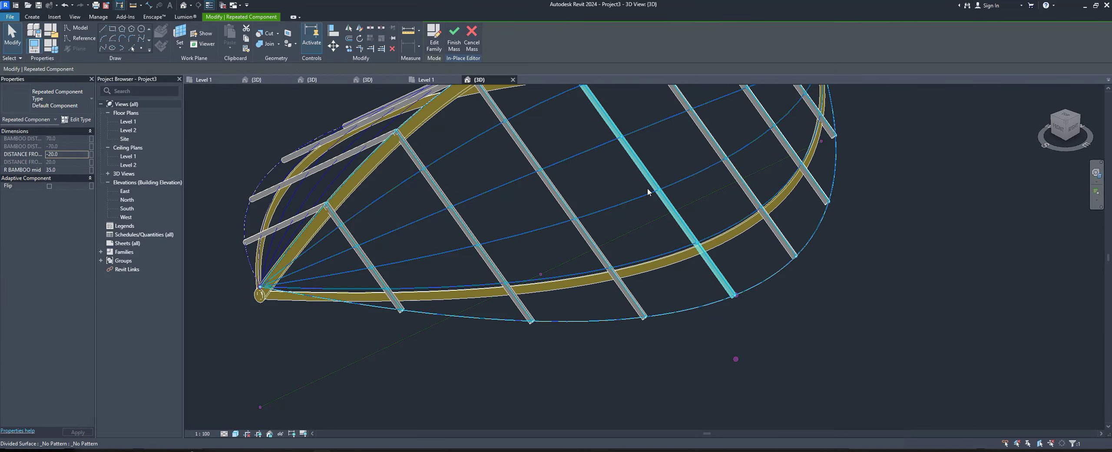
{"action": "right_click", "coordinate": [650, 182]}
{"action": "key", "text": "Escape"}
{"action": "left_click", "coordinate": [670, 204]}
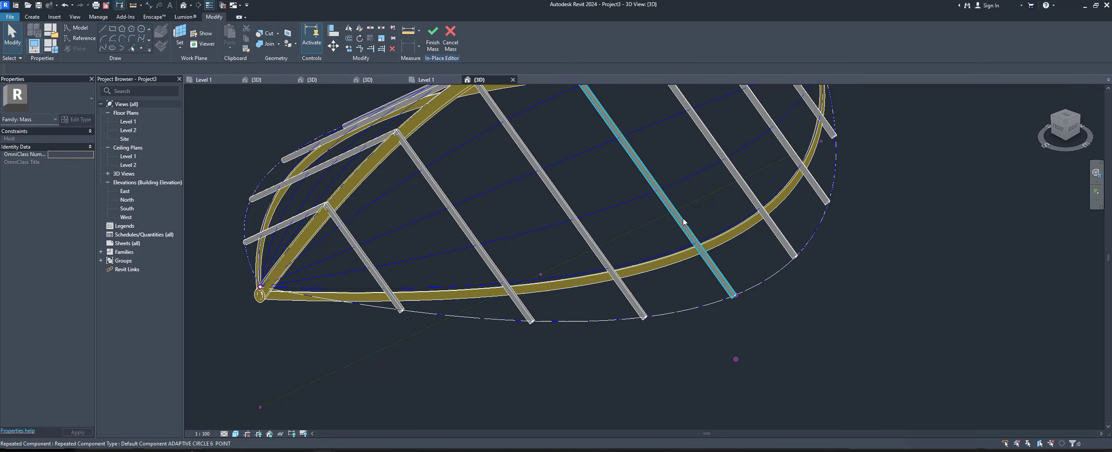
{"action": "right_click", "coordinate": [684, 219]}
{"action": "mouse_move", "coordinate": [722, 289]}
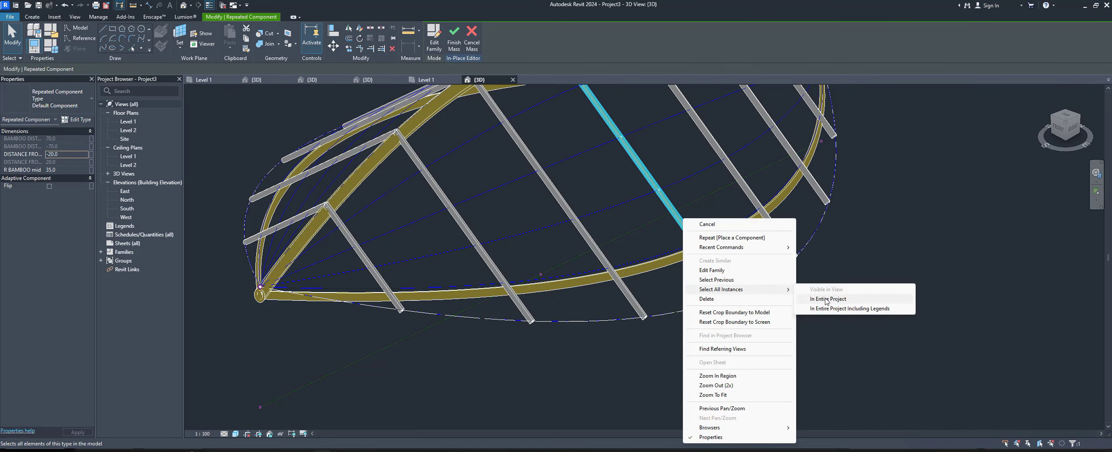
{"action": "left_click", "coordinate": [826, 299]}
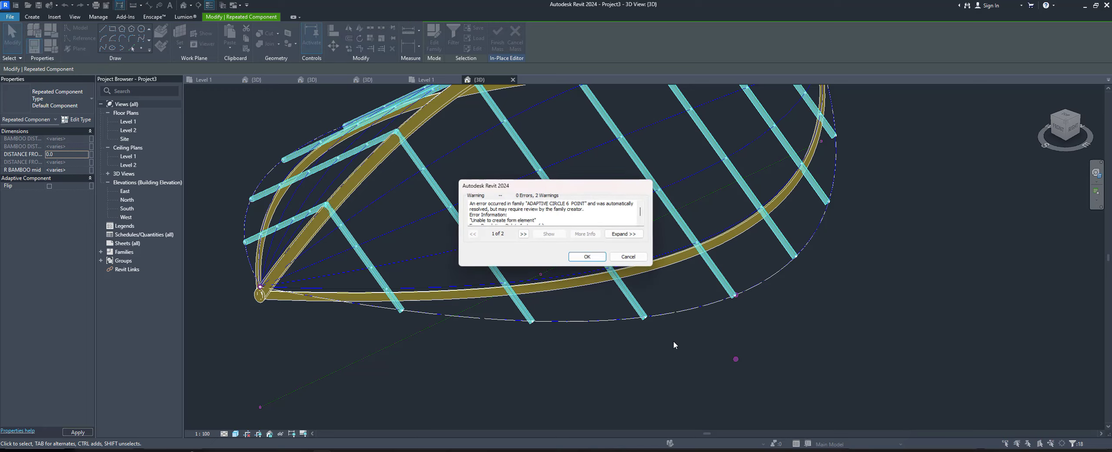
Zero the rafters' distance offset, accept the warning, and finish the roof mass.
{"action": "left_click", "coordinate": [598, 259]}
{"action": "mouse_move", "coordinate": [720, 332]}
{"action": "middle_mouse_down", "text": "shift"}
{"action": "mouse_move", "coordinate": [769, 317]}
{"action": "mouse_move", "coordinate": [778, 324]}
{"action": "middle_mouse_up", "text": "shift"}
{"action": "key", "text": "Escape"}
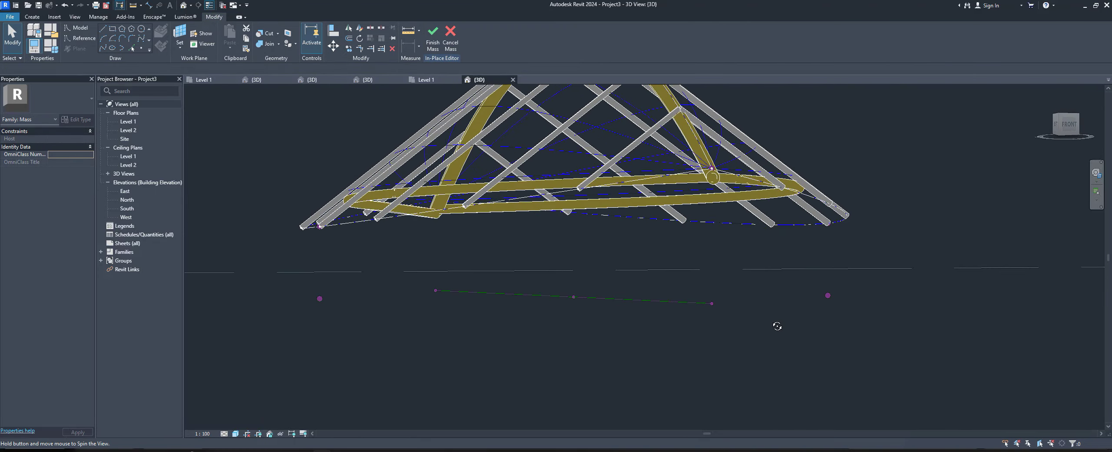
{"action": "scroll", "coordinate": [417, 156], "scroll_direction": "up", "scroll_amount": 3}
{"action": "scroll", "coordinate": [417, 157], "scroll_direction": "up", "scroll_amount": 3}
{"action": "scroll", "coordinate": [417, 156], "scroll_direction": "up", "scroll_amount": 3}
{"action": "scroll", "coordinate": [417, 156], "scroll_direction": "up", "scroll_amount": 2}
{"action": "left_click", "coordinate": [430, 37]}
{"action": "mouse_move", "coordinate": [565, 250]}
{"action": "middle_mouse_down", "text": "shift"}
{"action": "mouse_move", "coordinate": [623, 308]}
{"action": "mouse_move", "coordinate": [584, 382]}
{"action": "mouse_move", "coordinate": [696, 294]}
{"action": "mouse_move", "coordinate": [720, 335]}
{"action": "mouse_move", "coordinate": [695, 228]}
{"action": "middle_mouse_up", "text": "shift"}
Edit the roof mass's ROOF HEIGHT and set ROOF H2 to 2000.
{"action": "left_click", "coordinate": [694, 230]}
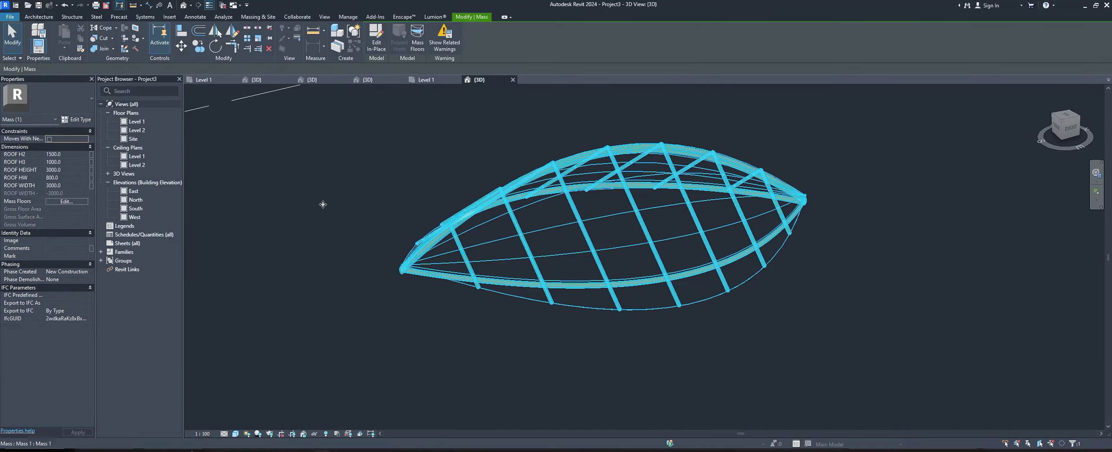
{"action": "left_click", "coordinate": [72, 169]}
{"action": "type", "text": "3500"}
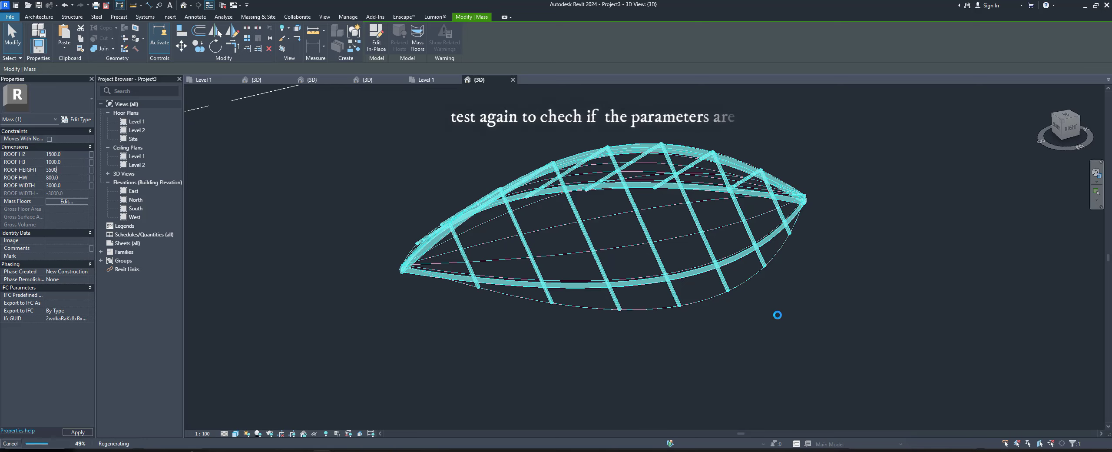
{"action": "mouse_move", "coordinate": [777, 317]}
{"action": "middle_mouse_down", "text": "shift"}
{"action": "mouse_move", "coordinate": [698, 258]}
{"action": "mouse_move", "coordinate": [712, 261]}
{"action": "middle_mouse_up", "text": "shift"}
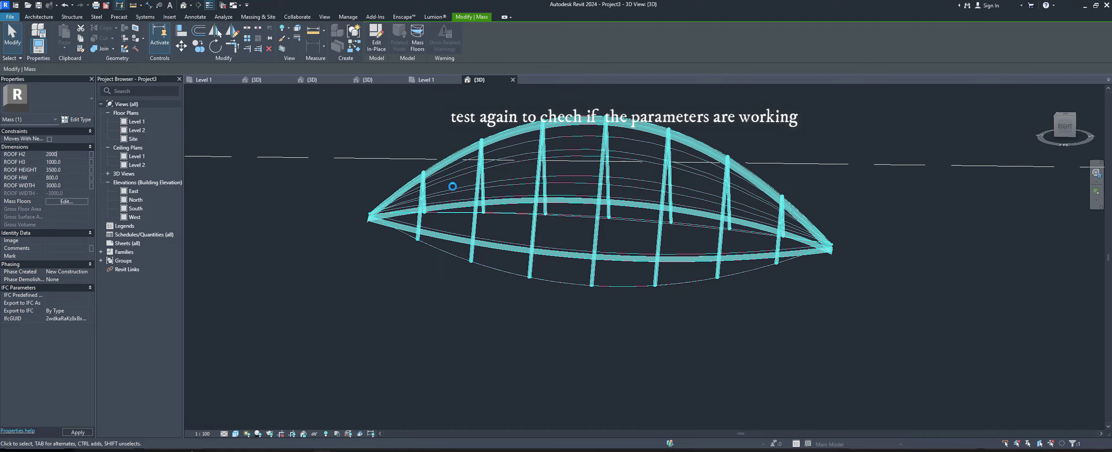
{"action": "mouse_move", "coordinate": [452, 186]}
{"action": "middle_mouse_down", "text": "shift"}
{"action": "mouse_move", "coordinate": [468, 279]}
{"action": "mouse_move", "coordinate": [623, 312]}
{"action": "middle_mouse_up", "text": "shift"}
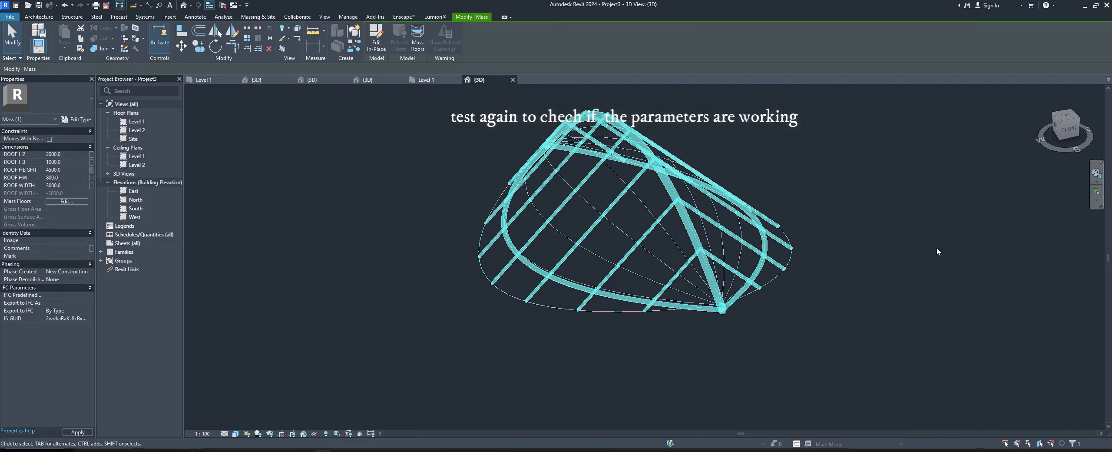
{"action": "mouse_move", "coordinate": [937, 252]}
{"action": "middle_mouse_down", "text": "shift"}
{"action": "mouse_move", "coordinate": [844, 243]}
{"action": "mouse_move", "coordinate": [687, 181]}
{"action": "mouse_move", "coordinate": [648, 262]}
{"action": "mouse_move", "coordinate": [587, 252]}
{"action": "middle_mouse_up", "text": "shift"}
Set ROOF WIDTH to 3500 and ROOF HEIGHT to 3000, checking the rafters follow.
{"action": "left_click", "coordinate": [75, 185]}
{"action": "type", "text": "350"}
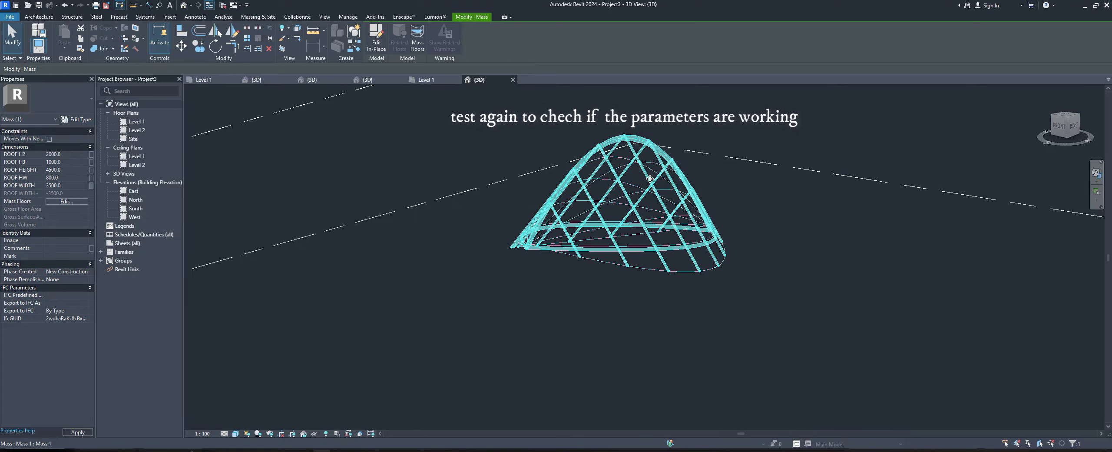
{"action": "mouse_move", "coordinate": [687, 194]}
{"action": "middle_mouse_down", "text": "shift"}
{"action": "mouse_move", "coordinate": [666, 286]}
{"action": "mouse_move", "coordinate": [613, 322]}
{"action": "mouse_move", "coordinate": [764, 362]}
{"action": "mouse_move", "coordinate": [591, 365]}
{"action": "mouse_move", "coordinate": [412, 328]}
{"action": "mouse_move", "coordinate": [429, 343]}
{"action": "mouse_move", "coordinate": [572, 371]}
{"action": "middle_mouse_up", "text": "shift"}
{"action": "left_click", "coordinate": [569, 328]}
{"action": "left_click", "coordinate": [68, 169]}
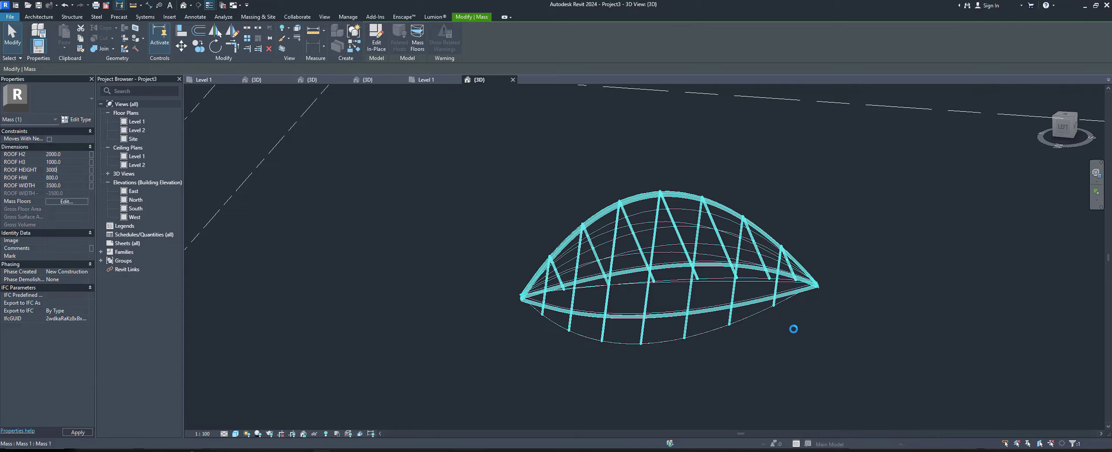
{"action": "mouse_move", "coordinate": [795, 332]}
{"action": "middle_mouse_down", "text": "shift"}
{"action": "mouse_move", "coordinate": [613, 355]}
{"action": "mouse_move", "coordinate": [765, 311]}
{"action": "mouse_move", "coordinate": [882, 307]}
{"action": "mouse_move", "coordinate": [993, 336]}
{"action": "mouse_move", "coordinate": [1022, 403]}
{"action": "middle_mouse_up", "text": "shift"}
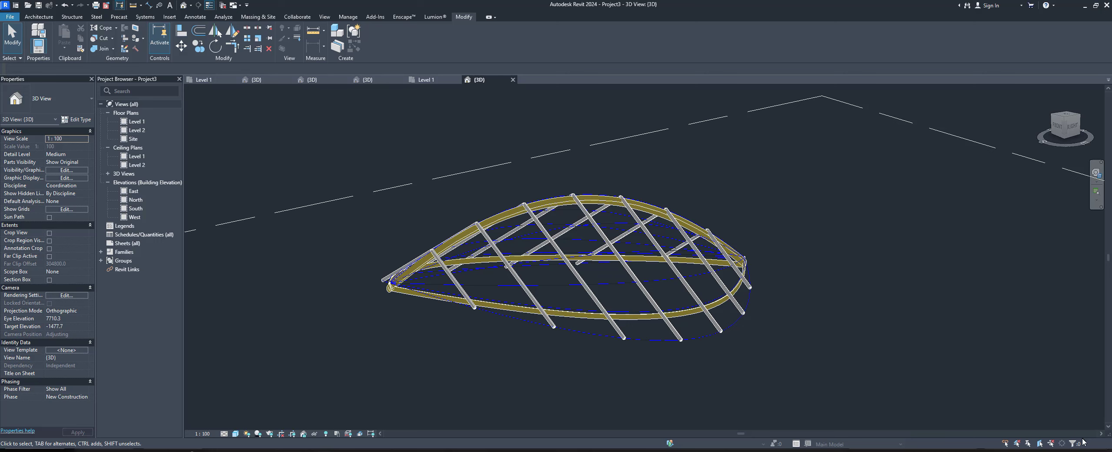
Tilt the view down and attempt Roof by Face on the curved mass face.
{"action": "middle_click_drag", "start_coordinate": [1083, 441], "coordinate": [542, 149], "text": "shift"}
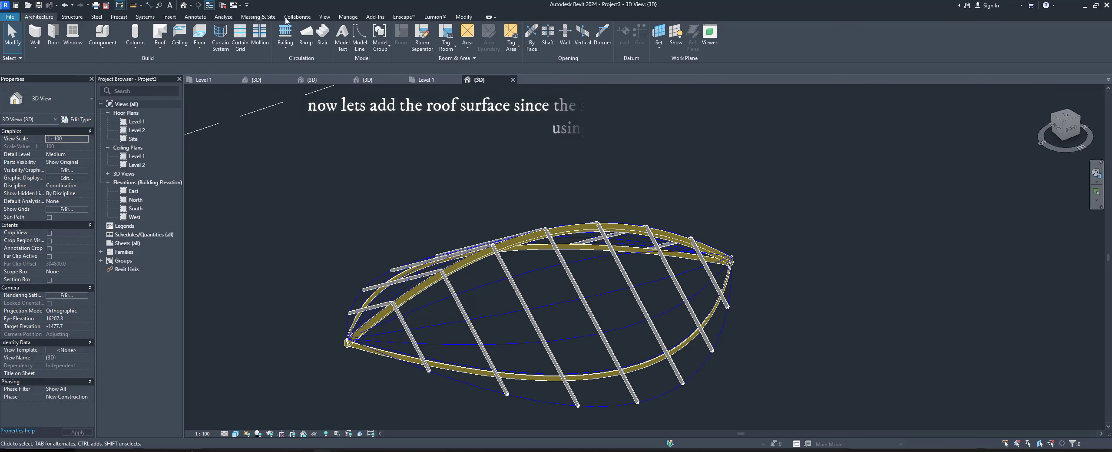
{"action": "scroll", "coordinate": [263, 17], "scroll_direction": "down", "scroll_amount": 3}
{"action": "left_click", "coordinate": [260, 18]}
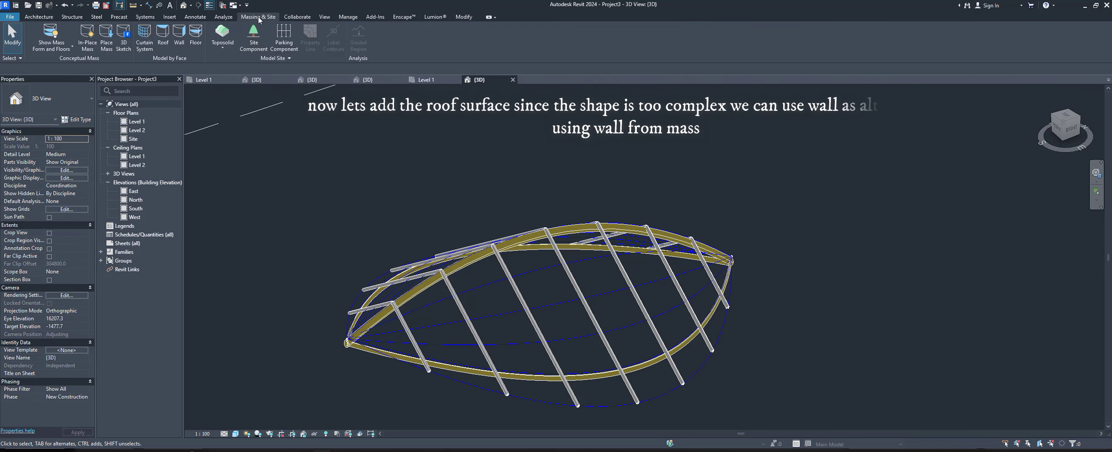
{"action": "left_click", "coordinate": [162, 40]}
{"action": "left_click", "coordinate": [575, 313]}
{"action": "left_click", "coordinate": [419, 39]}
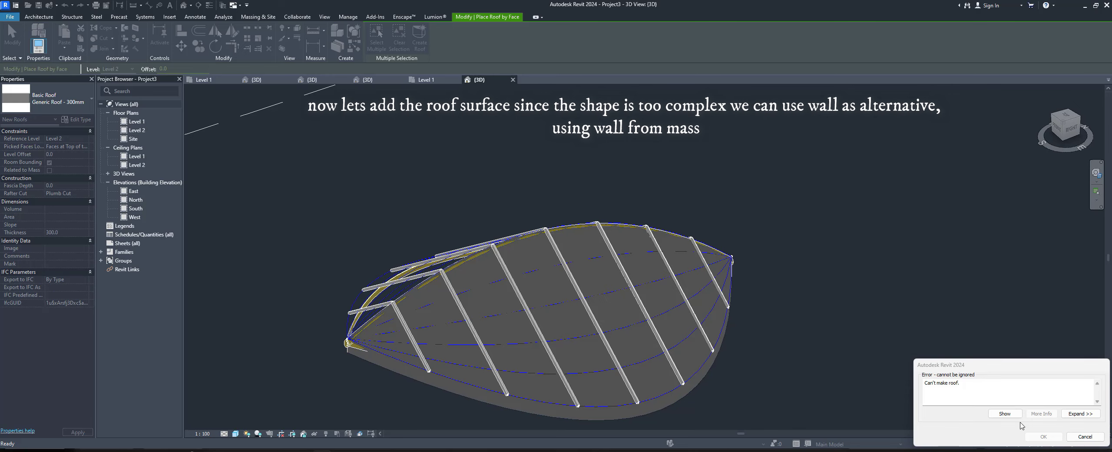
Dismiss the 'Can't make roof' error and open the Generic - 200mm wall type properties.
{"action": "mouse_move", "coordinate": [1000, 364]}
{"action": "left_mouse_down"}
{"action": "mouse_move", "coordinate": [869, 270]}
{"action": "mouse_move", "coordinate": [867, 238]}
{"action": "left_mouse_up"}
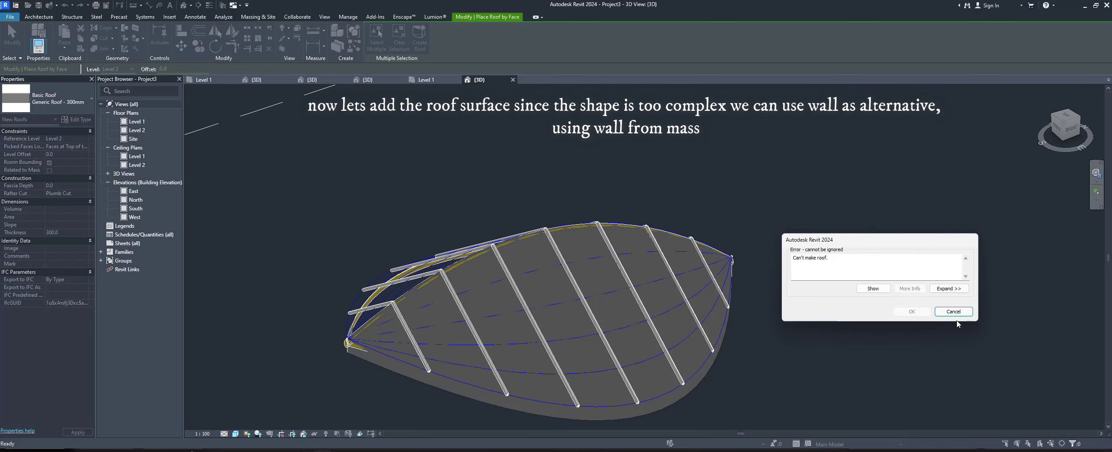
{"action": "left_click", "coordinate": [952, 311]}
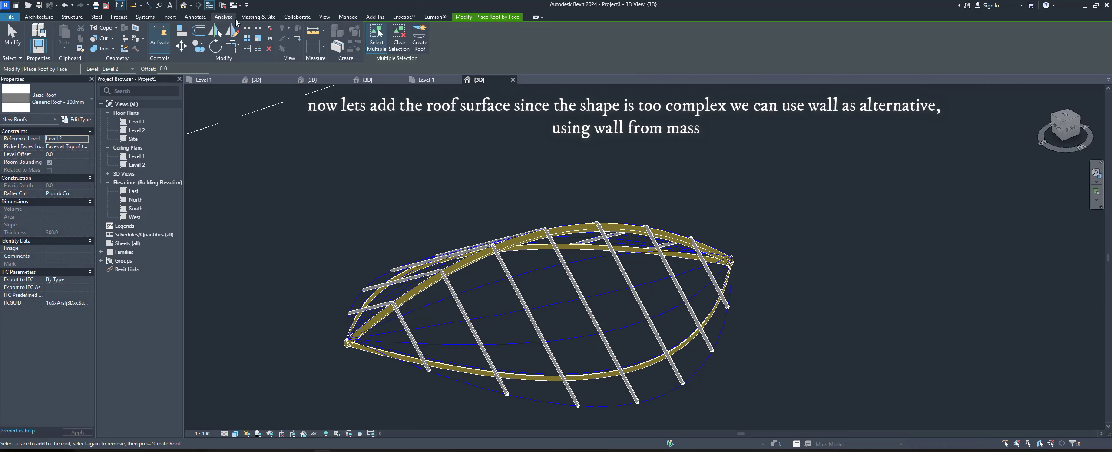
{"action": "left_click", "coordinate": [258, 17]}
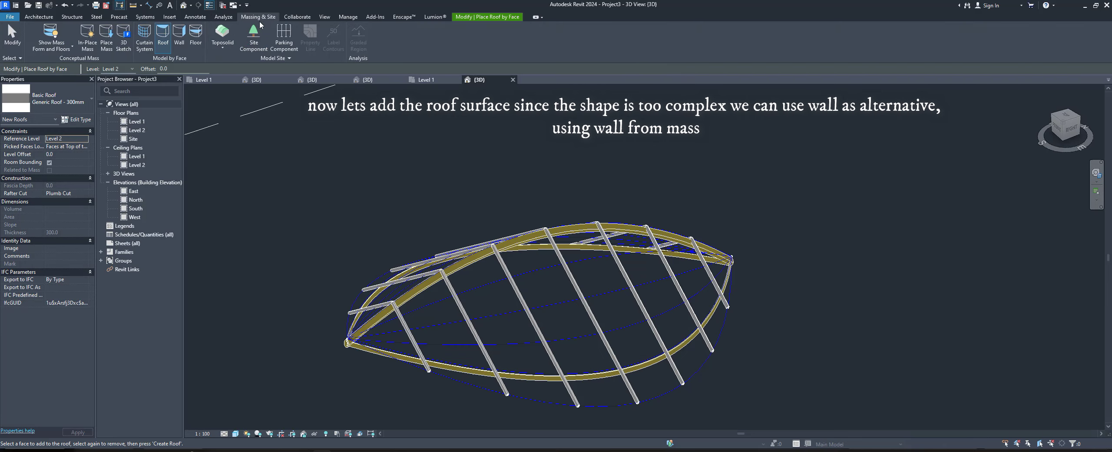
{"action": "left_click", "coordinate": [79, 122]}
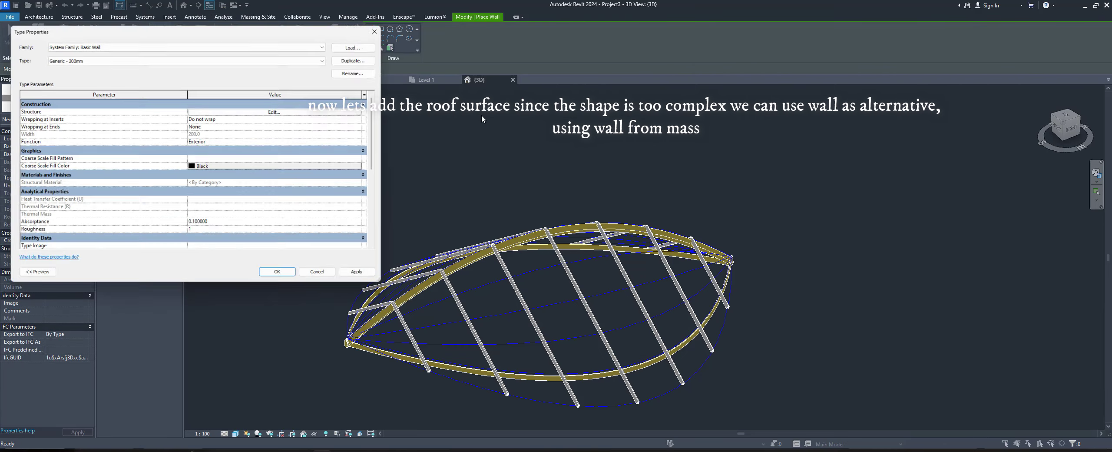
Duplicate the wall type as a new type named ROOF SHINGLE.
{"action": "left_click", "coordinate": [361, 57]}
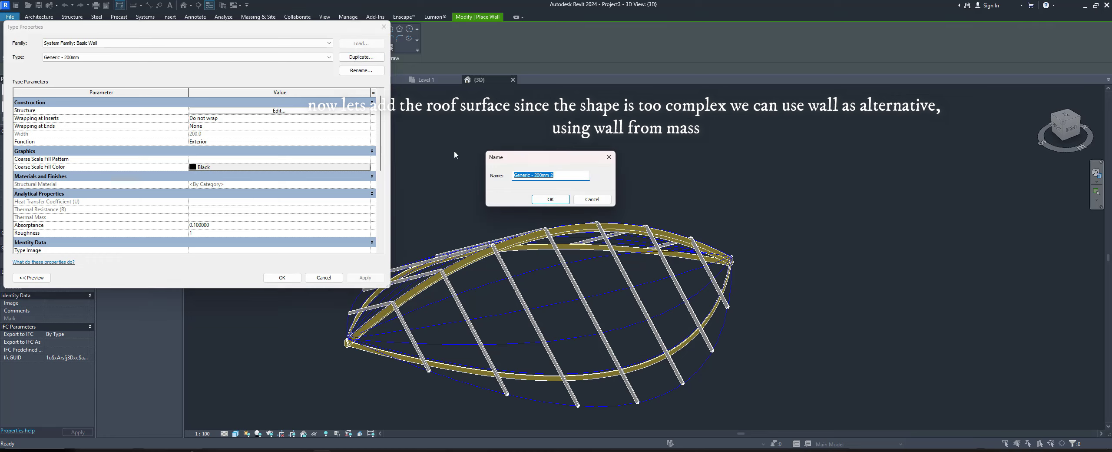
{"action": "type", "text": "ROOF"}
{"action": "key", "text": "BackSpace"}
{"action": "key", "text": "BackSpace"}
{"action": "key", "text": "BackSpace"}
{"action": "type", "text": "SHINGLE"}
{"action": "left_click", "coordinate": [551, 199]}
Set the ROOF SHINGLE structure layer thickness to 10.0.
{"action": "left_click", "coordinate": [279, 111]}
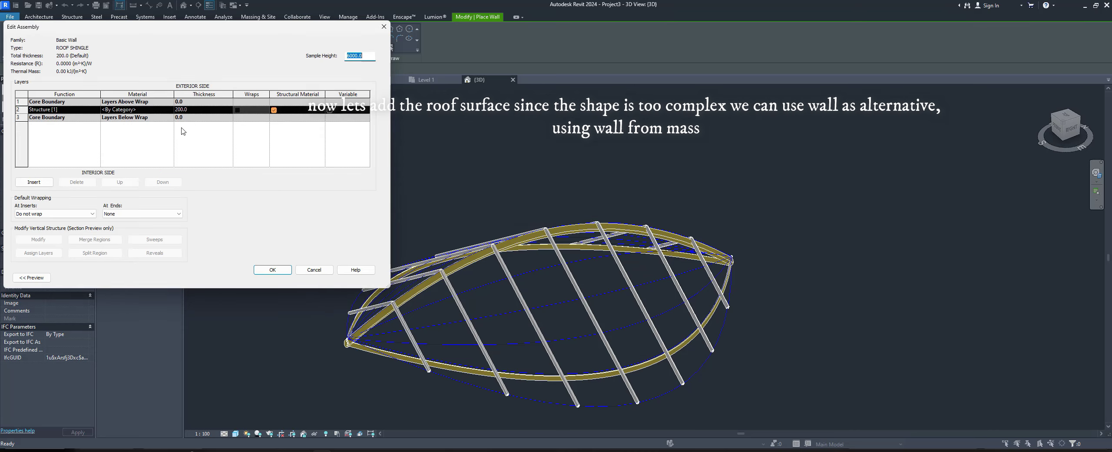
{"action": "left_click", "coordinate": [204, 111]}
{"action": "type", "text": "10"}
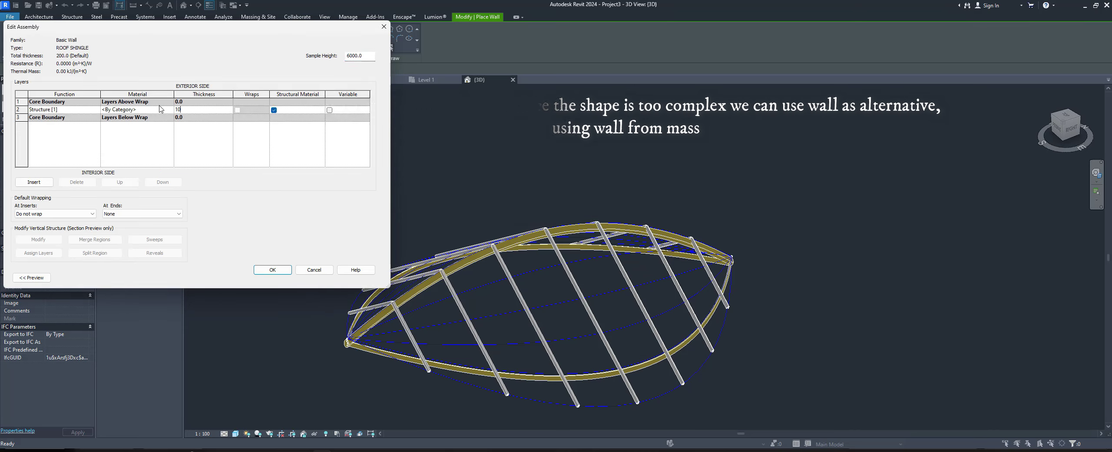
{"action": "left_click", "coordinate": [164, 112]}
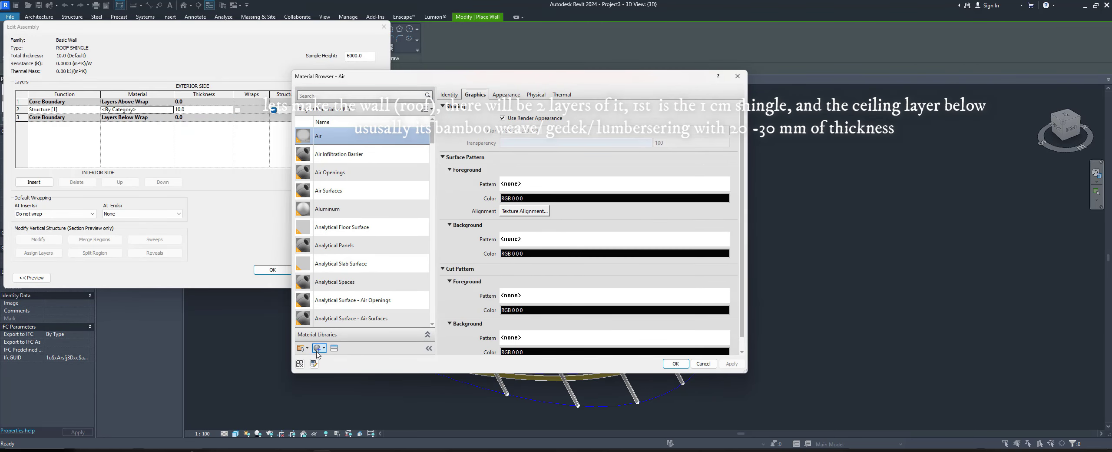
Create a new material named SHINGLE ROOF and assign it to the 10 mm layer.
{"action": "left_click", "coordinate": [320, 347]}
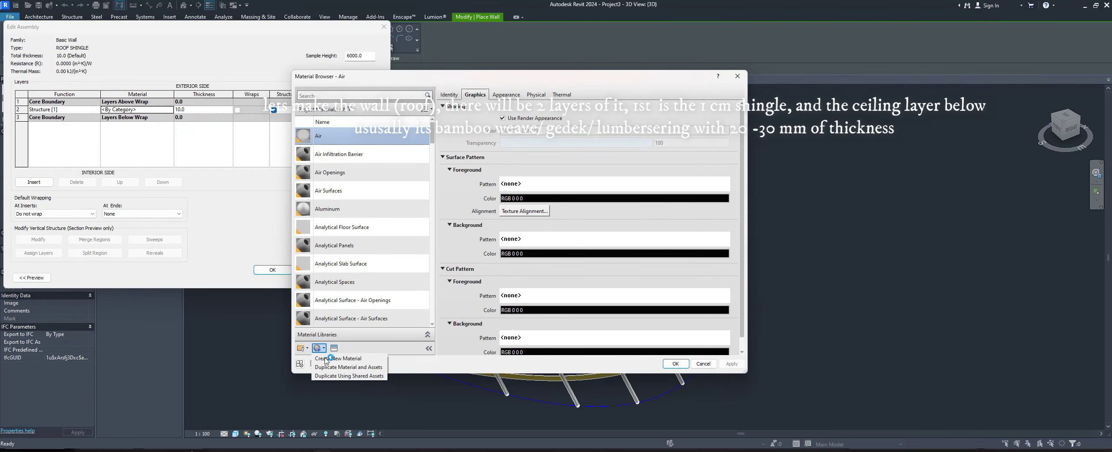
{"action": "left_click", "coordinate": [338, 358]}
{"action": "right_click", "coordinate": [351, 229]}
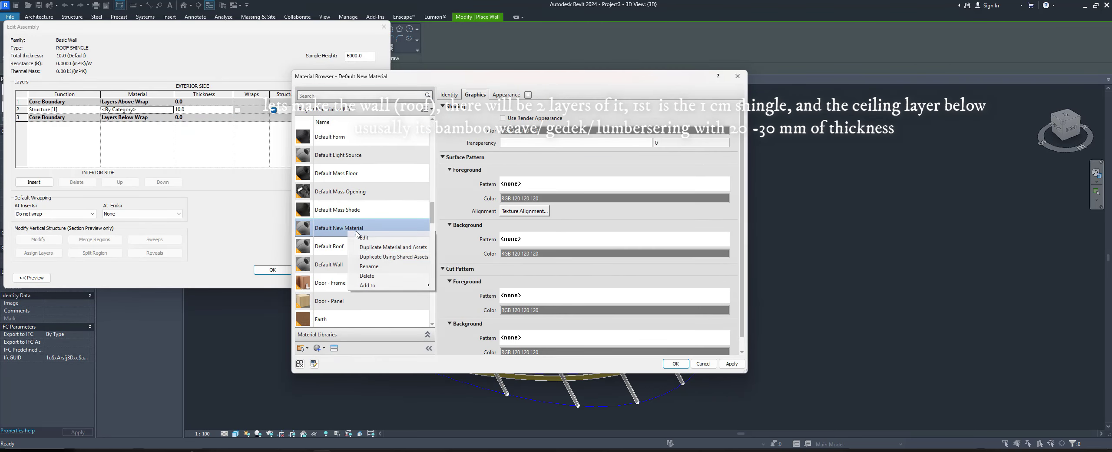
{"action": "left_click", "coordinate": [379, 267]}
{"action": "type", "text": "SHINGLE ROOF"}
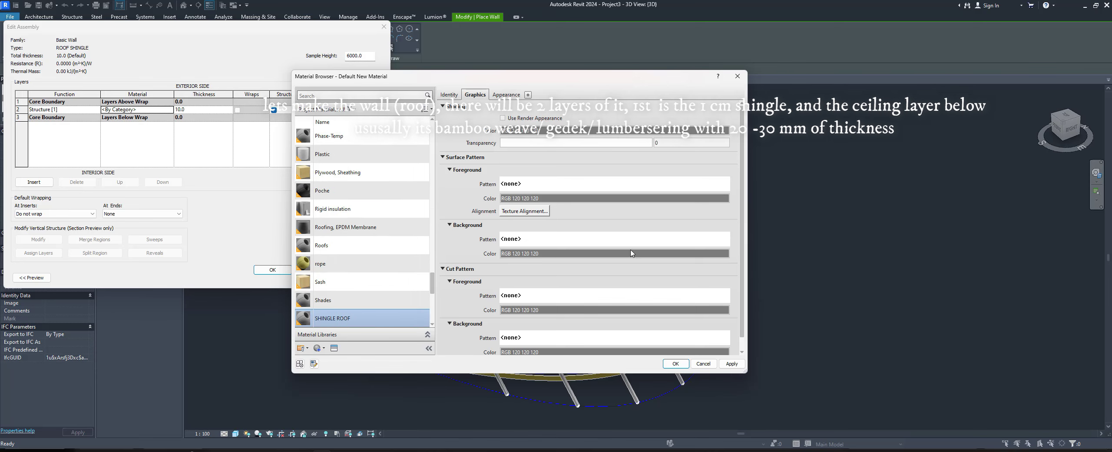
{"action": "left_click", "coordinate": [676, 364]}
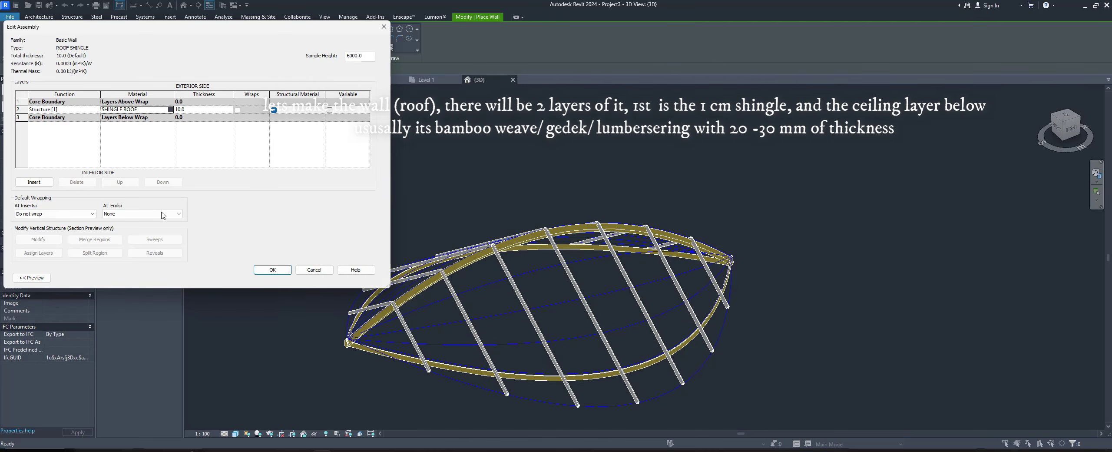
Insert a second structure layer below the shingle layer and begin a new material for it.
{"action": "left_click", "coordinate": [33, 181]}
{"action": "left_click", "coordinate": [163, 182]}
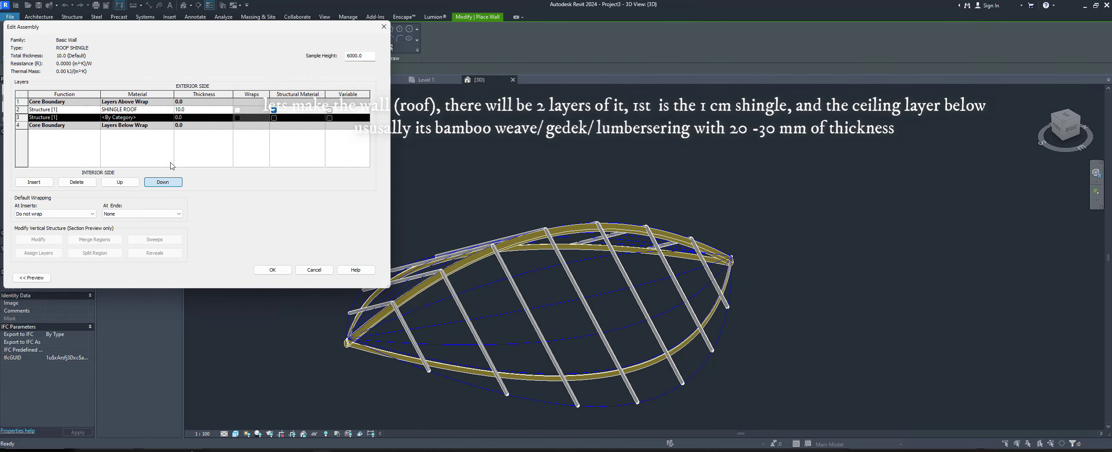
{"action": "left_click", "coordinate": [160, 119]}
{"action": "left_click", "coordinate": [171, 117]}
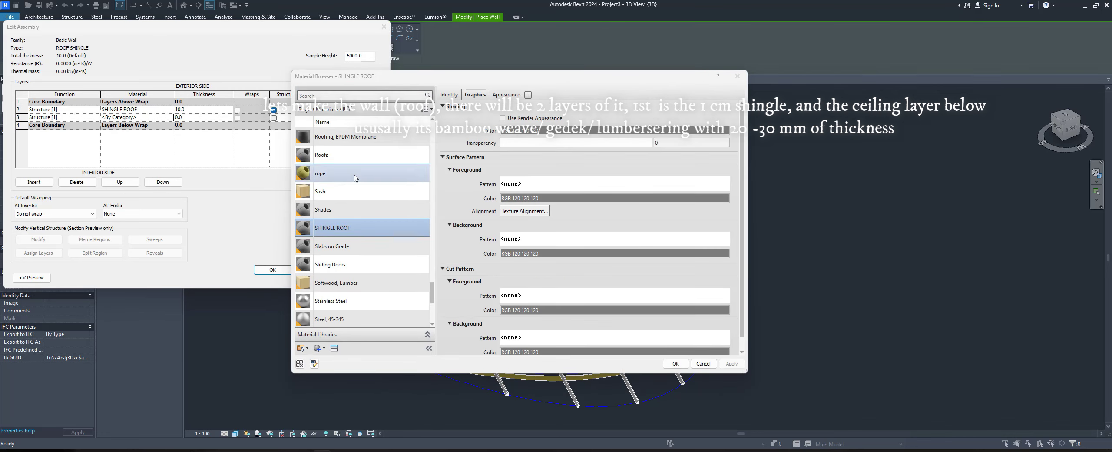
{"action": "left_click", "coordinate": [319, 348]}
{"action": "left_click", "coordinate": [337, 359]}
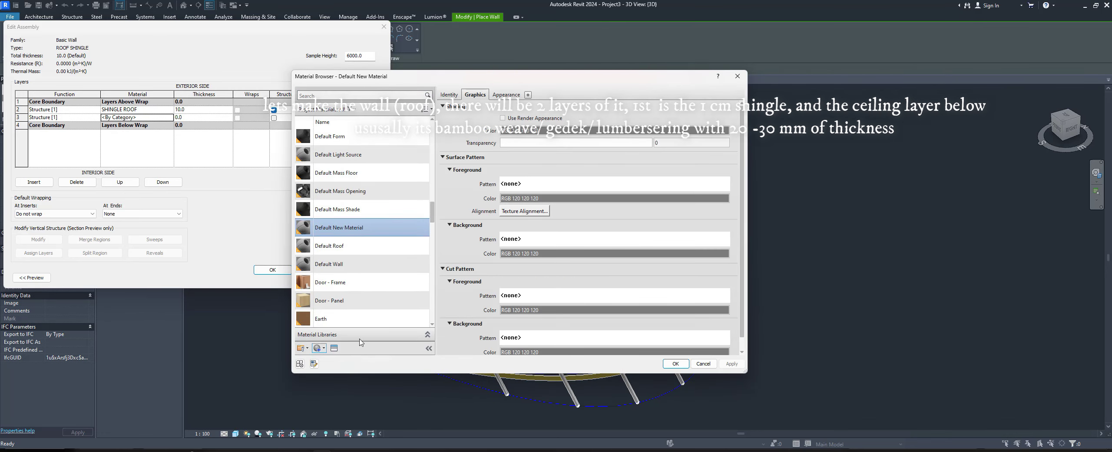
{"action": "right_click", "coordinate": [365, 226]}
{"action": "left_click", "coordinate": [404, 258]}
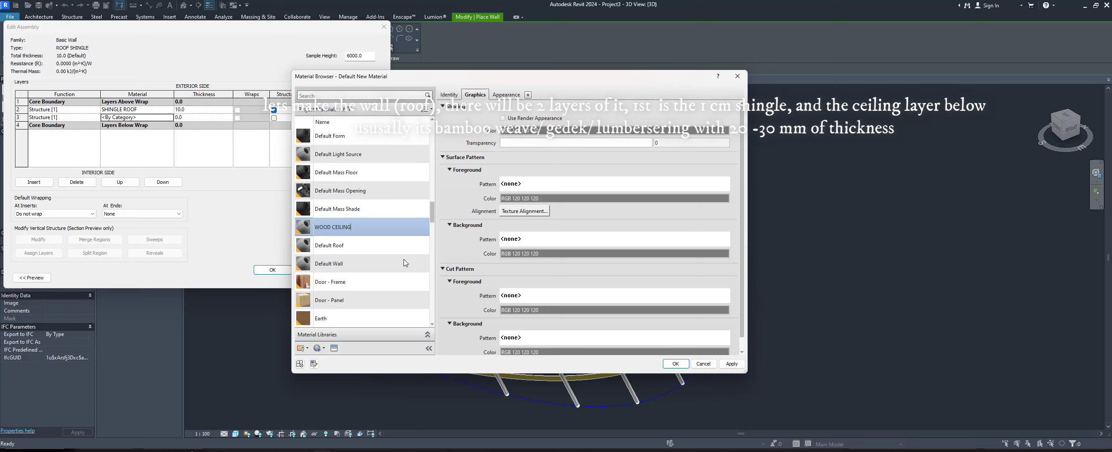
Give the WOOD CEILING material a wood-brown shading colour.
{"action": "left_click", "coordinate": [593, 129]}
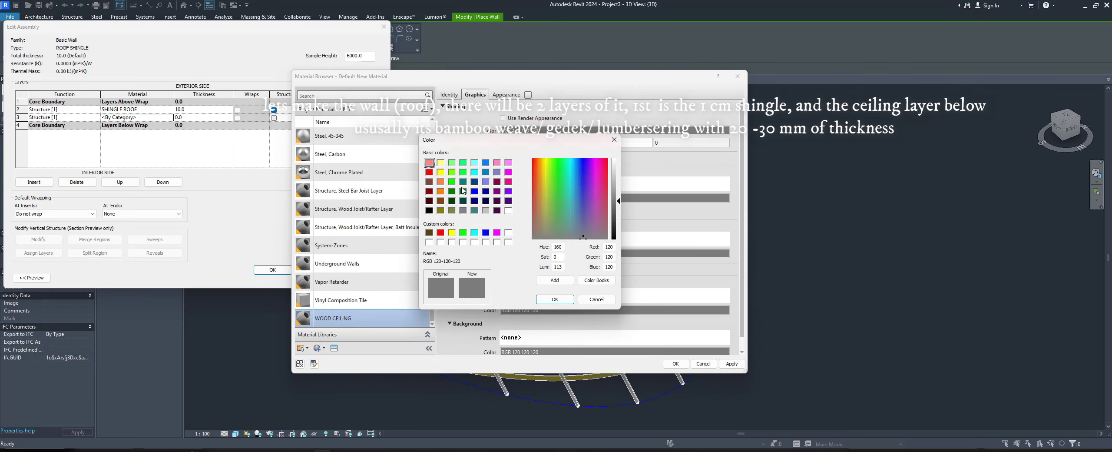
{"action": "left_click", "coordinate": [430, 191]}
{"action": "left_click", "coordinate": [541, 192]}
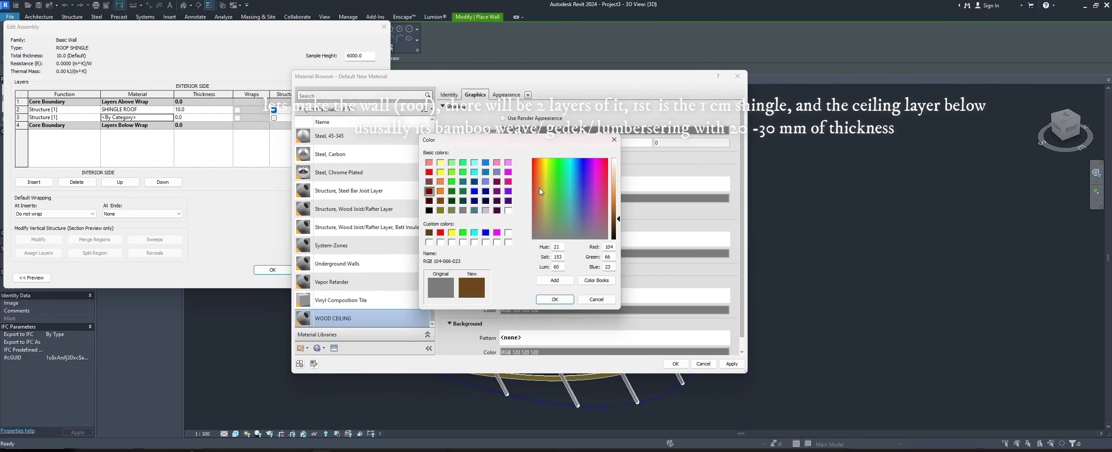
{"action": "left_click", "coordinate": [555, 296]}
Assign WOOD CEILING to layer 3 and save the ROOF SHINGLE wall type.
{"action": "left_click", "coordinate": [672, 365]}
{"action": "type", "text": "30"}
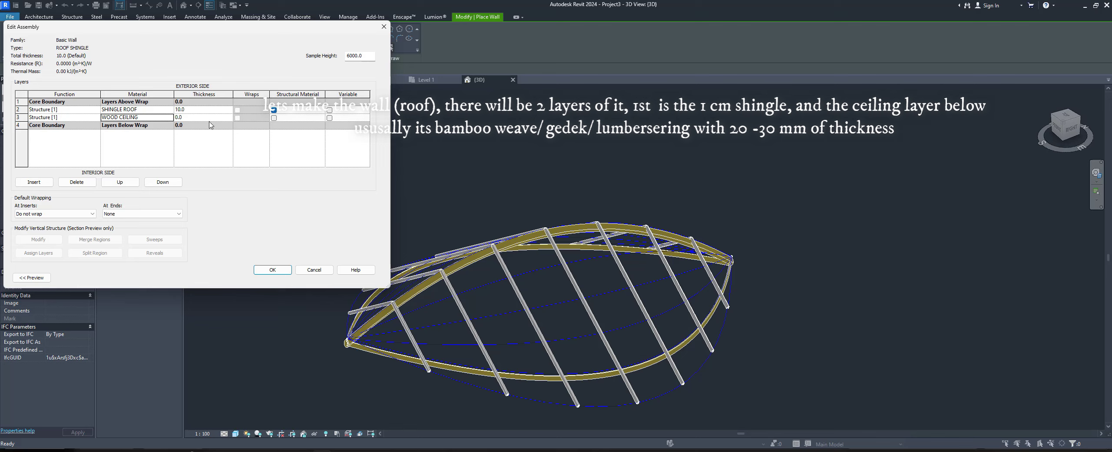
{"action": "left_click", "coordinate": [272, 269]}
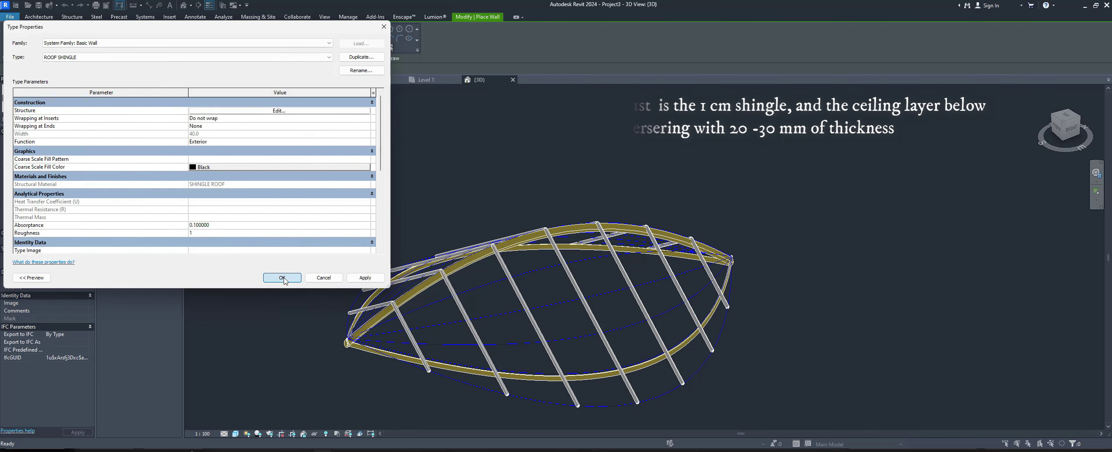
{"action": "left_click", "coordinate": [283, 277]}
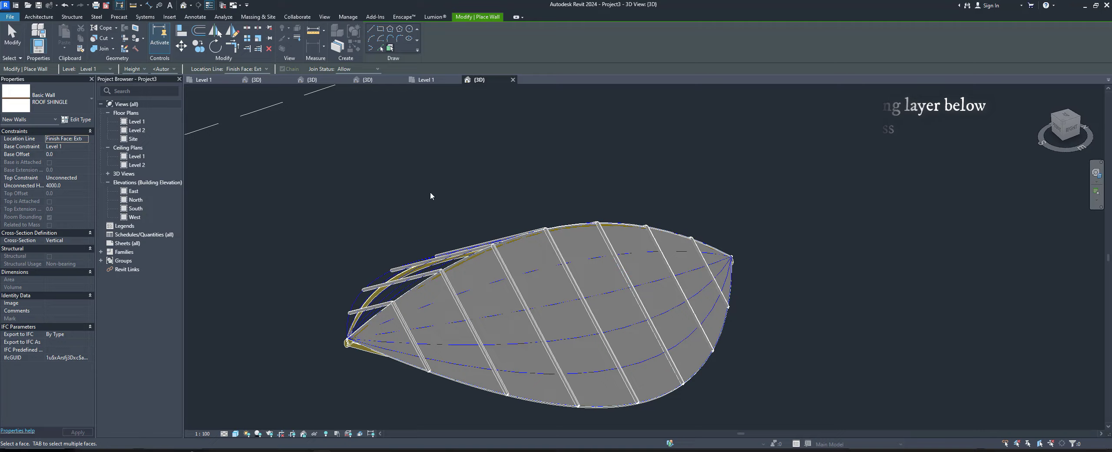
Zoom in on the wall junction of the clad mass and stop placing walls.
{"action": "middle_click_drag", "start_coordinate": [432, 194], "coordinate": [646, 274], "text": "shift"}
{"action": "scroll", "coordinate": [646, 274], "scroll_direction": "up", "scroll_amount": 5}
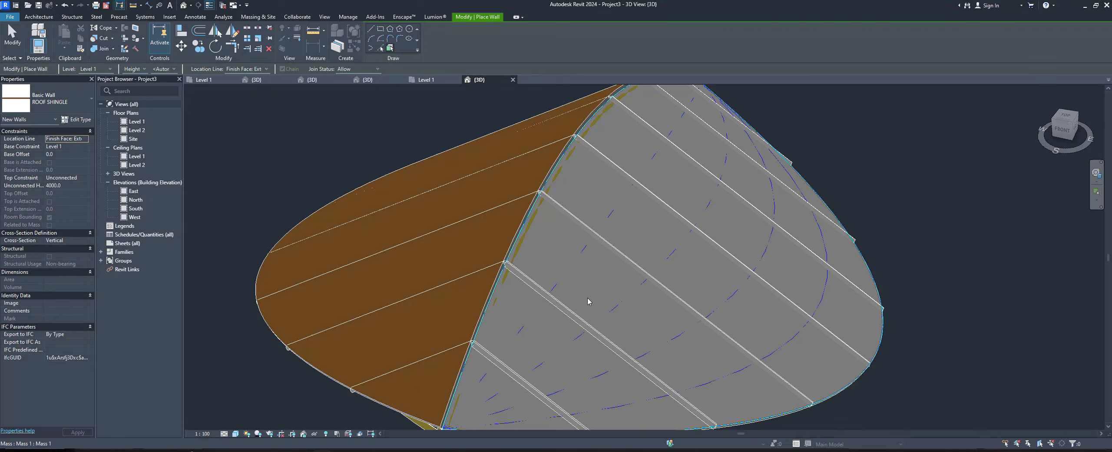
{"action": "middle_click_drag", "start_coordinate": [646, 274], "coordinate": [599, 212], "text": "shift"}
{"action": "scroll", "coordinate": [386, 325], "scroll_direction": "up", "scroll_amount": 6}
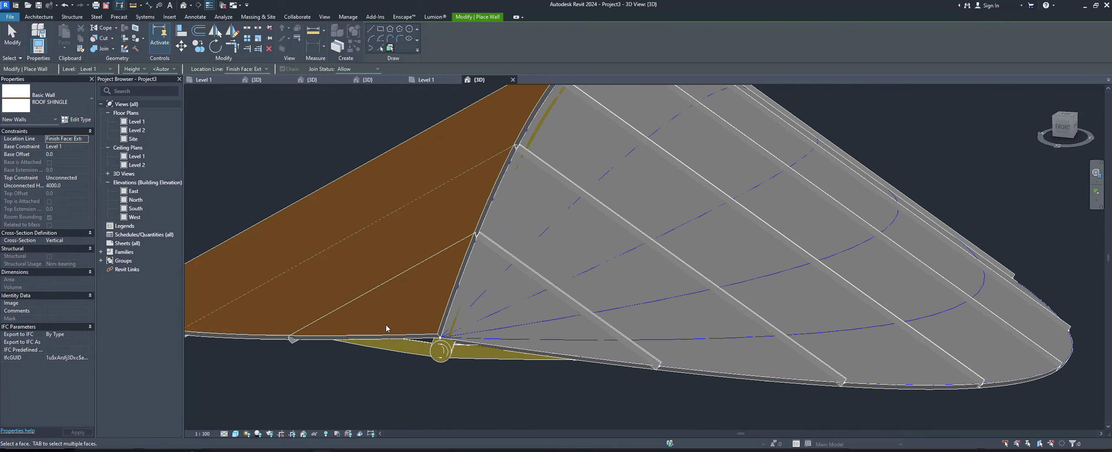
{"action": "key", "text": "Escape"}
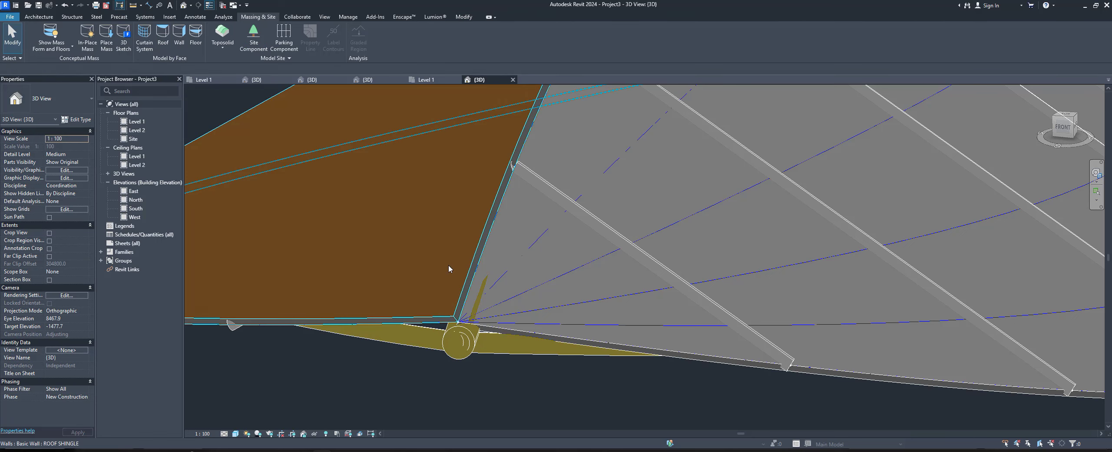
Select the roof walls in turn and review their Location Line options.
{"action": "left_click", "coordinate": [448, 264]}
{"action": "left_click", "coordinate": [529, 291]}
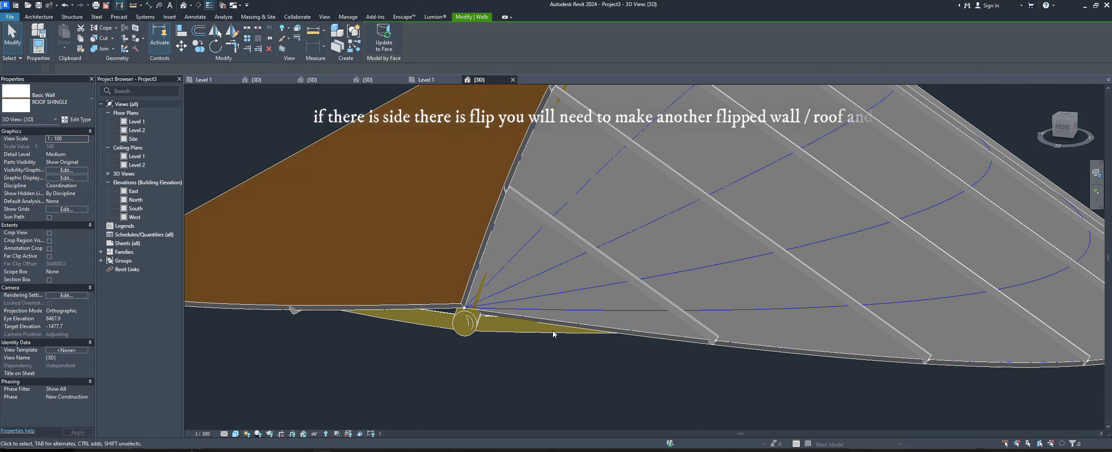
{"action": "left_click", "coordinate": [510, 323]}
{"action": "scroll", "coordinate": [460, 322], "scroll_direction": "up", "scroll_amount": 3}
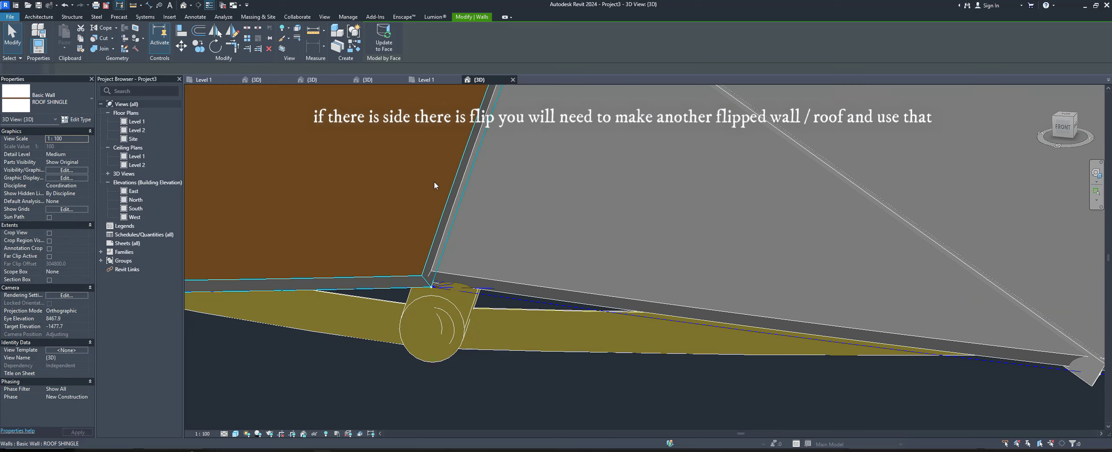
{"action": "left_click", "coordinate": [436, 181]}
{"action": "left_click", "coordinate": [85, 147]}
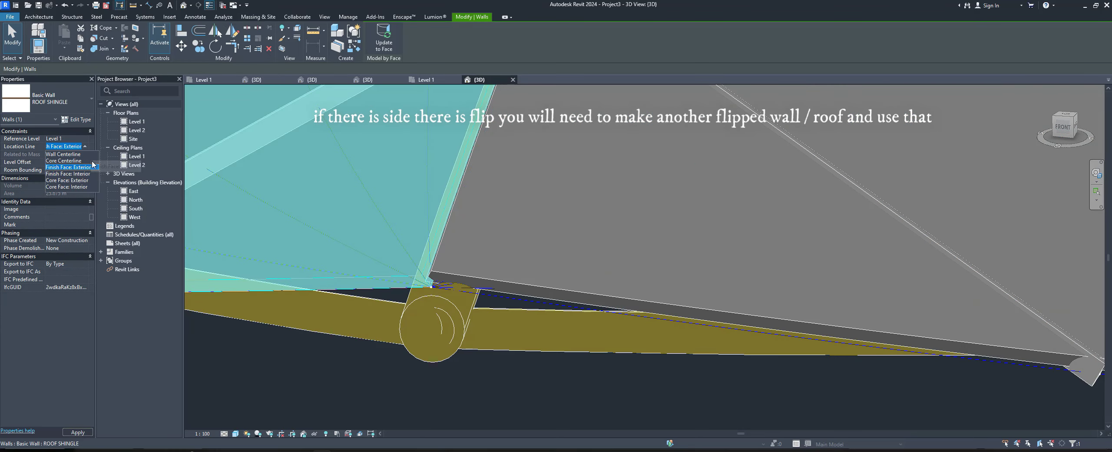
{"action": "key", "text": "Escape"}
{"action": "key", "text": "Escape"}
{"action": "scroll", "coordinate": [593, 314], "scroll_direction": "down", "scroll_amount": 2}
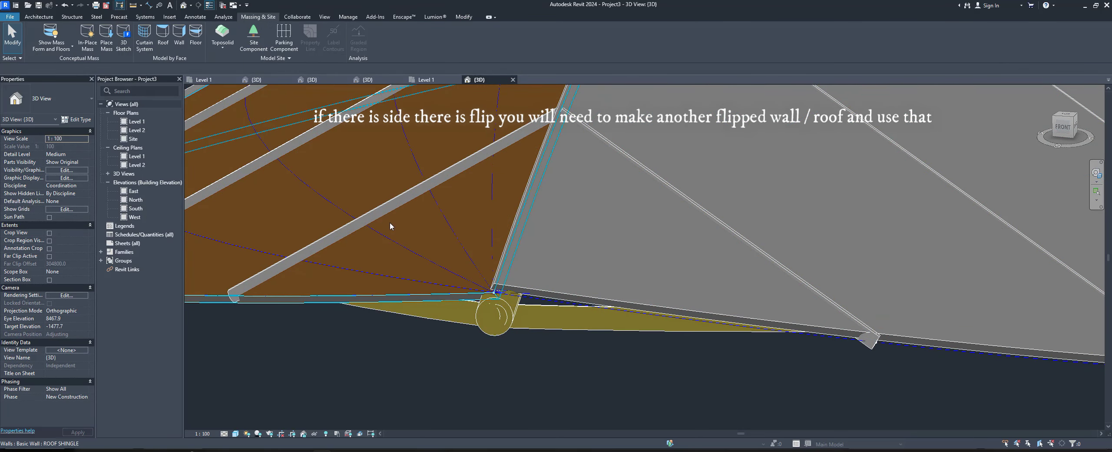
Set the right ROOF SHINGLE roof wall's Level Offset to 90.
{"action": "left_click", "coordinate": [391, 224]}
{"action": "left_click", "coordinate": [86, 151]}
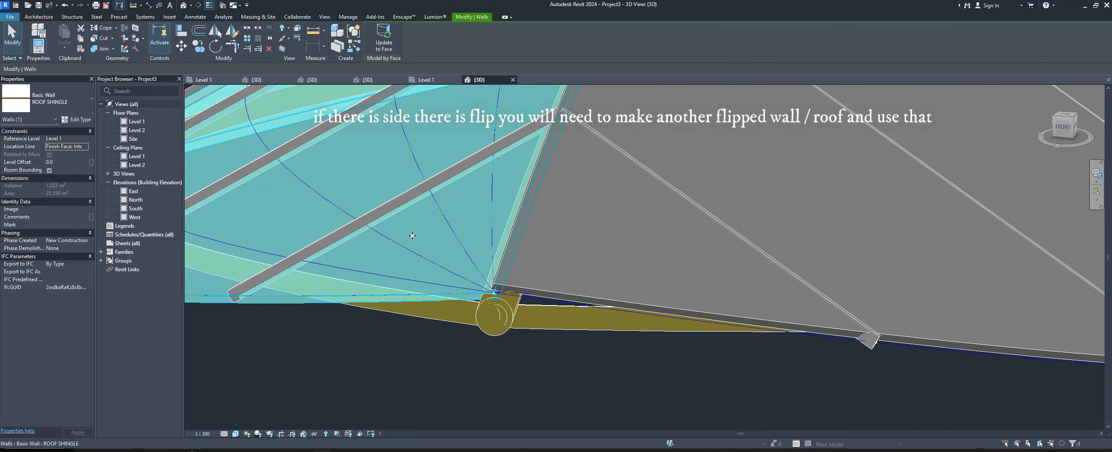
{"action": "left_click", "coordinate": [587, 267]}
{"action": "middle_click_drag", "start_coordinate": [597, 318], "coordinate": [706, 295], "text": "shift"}
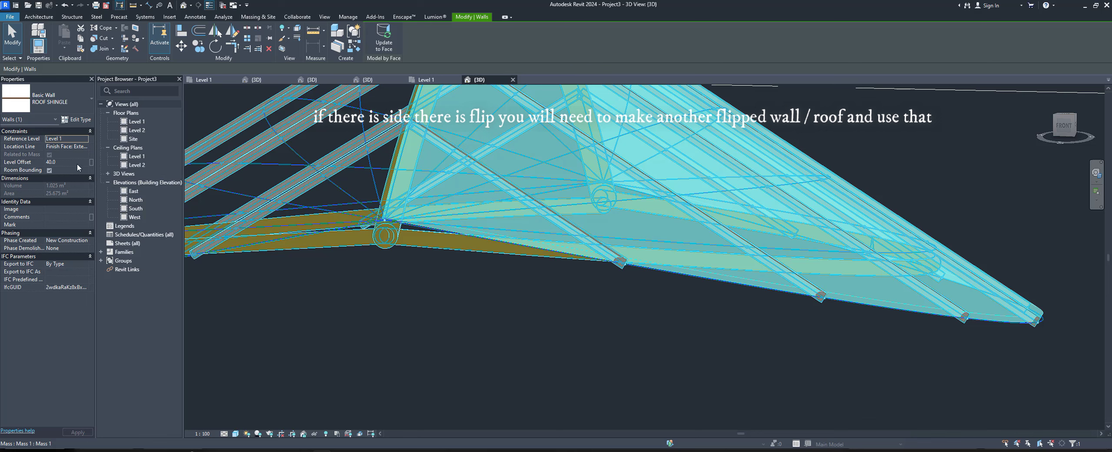
{"action": "left_click", "coordinate": [79, 162]}
{"action": "type", "text": "60"}
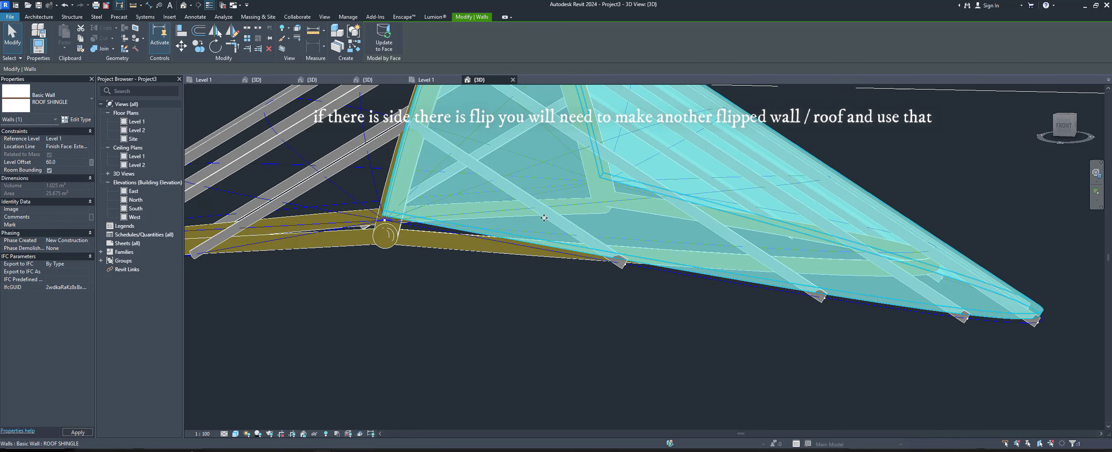
{"action": "left_click", "coordinate": [73, 163]}
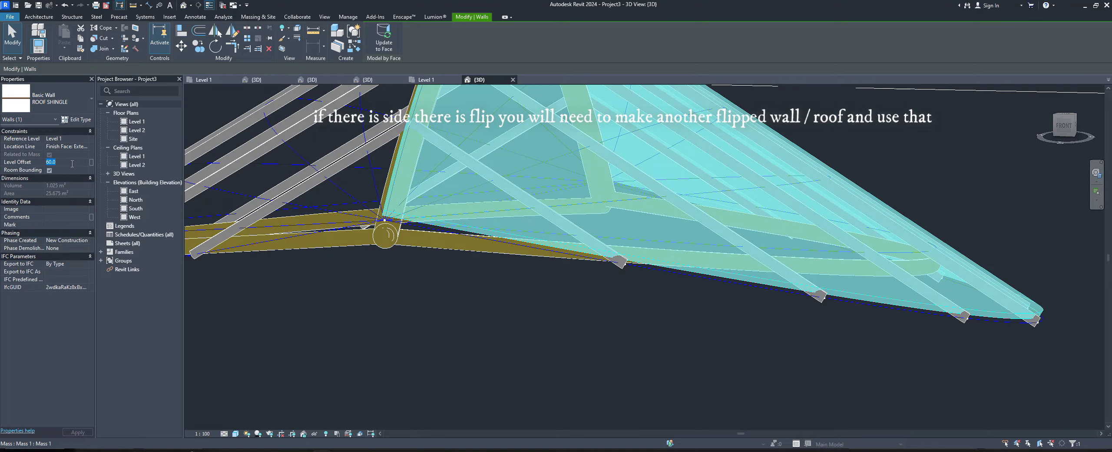
{"action": "type", "text": "80"}
{"action": "left_click", "coordinate": [589, 308]}
Inspect the raised roof wall from a side view, then bring up wall Type Properties.
{"action": "mouse_move", "coordinate": [588, 308]}
{"action": "middle_mouse_down", "text": "shift"}
{"action": "mouse_move", "coordinate": [652, 277]}
{"action": "mouse_move", "coordinate": [656, 256]}
{"action": "mouse_move", "coordinate": [546, 256]}
{"action": "mouse_move", "coordinate": [265, 214]}
{"action": "mouse_move", "coordinate": [542, 260]}
{"action": "middle_mouse_up", "text": "shift"}
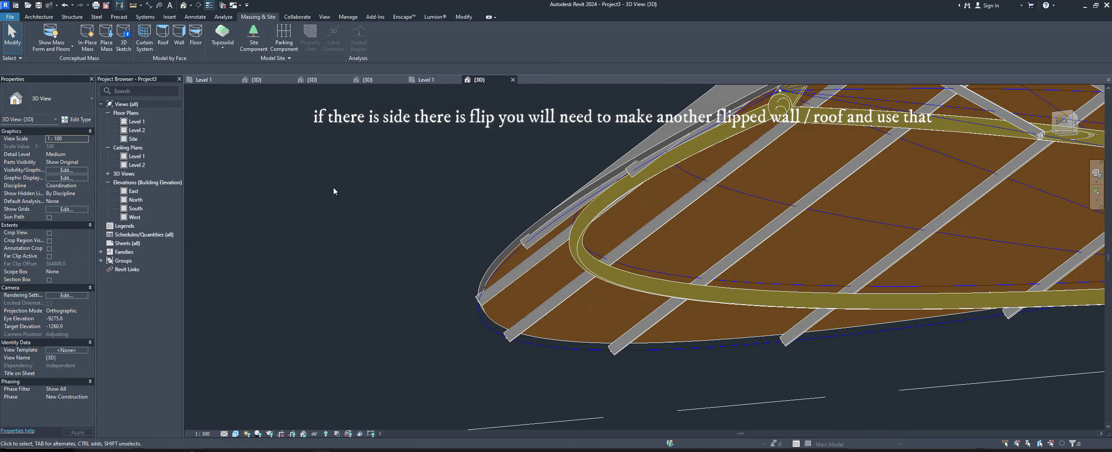
{"action": "scroll", "coordinate": [543, 260], "scroll_direction": "up", "scroll_amount": 3}
{"action": "left_click", "coordinate": [913, 287]}
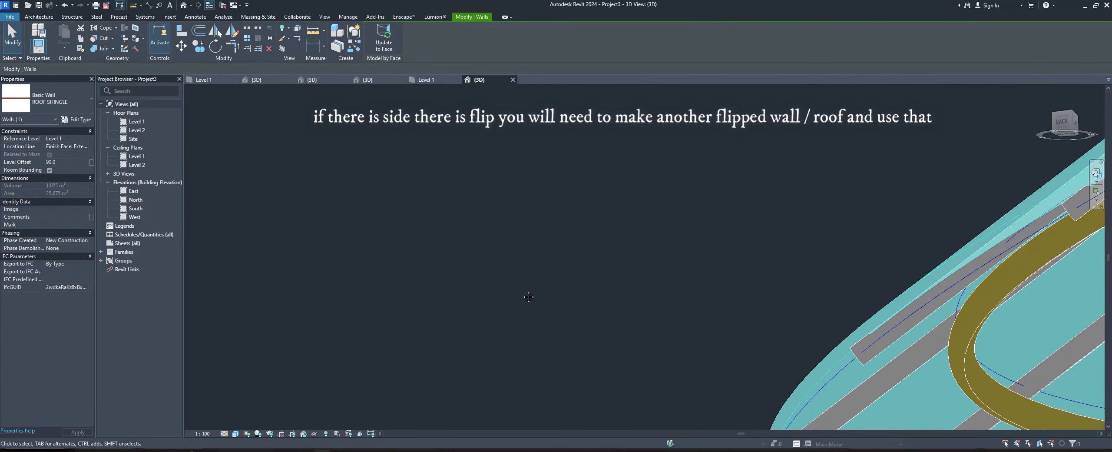
{"action": "scroll", "coordinate": [252, 254], "scroll_direction": "down", "scroll_amount": 3}
{"action": "mouse_move", "coordinate": [252, 254]}
{"action": "middle_mouse_down", "text": "shift"}
{"action": "mouse_move", "coordinate": [502, 255]}
{"action": "mouse_move", "coordinate": [578, 332]}
{"action": "mouse_move", "coordinate": [874, 409]}
{"action": "mouse_move", "coordinate": [807, 409]}
{"action": "mouse_move", "coordinate": [357, 206]}
{"action": "mouse_move", "coordinate": [253, 206]}
{"action": "middle_mouse_up", "text": "shift"}
{"action": "scroll", "coordinate": [503, 255], "scroll_direction": "up", "scroll_amount": 2}
{"action": "key", "text": "Escape"}
{"action": "scroll", "coordinate": [254, 206], "scroll_direction": "down", "scroll_amount": 1}
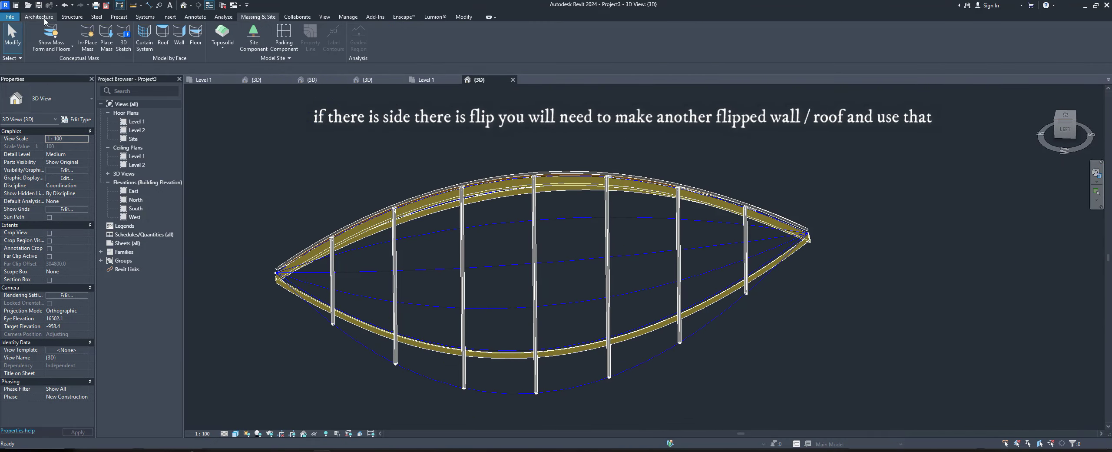
{"action": "left_click", "coordinate": [86, 120]}
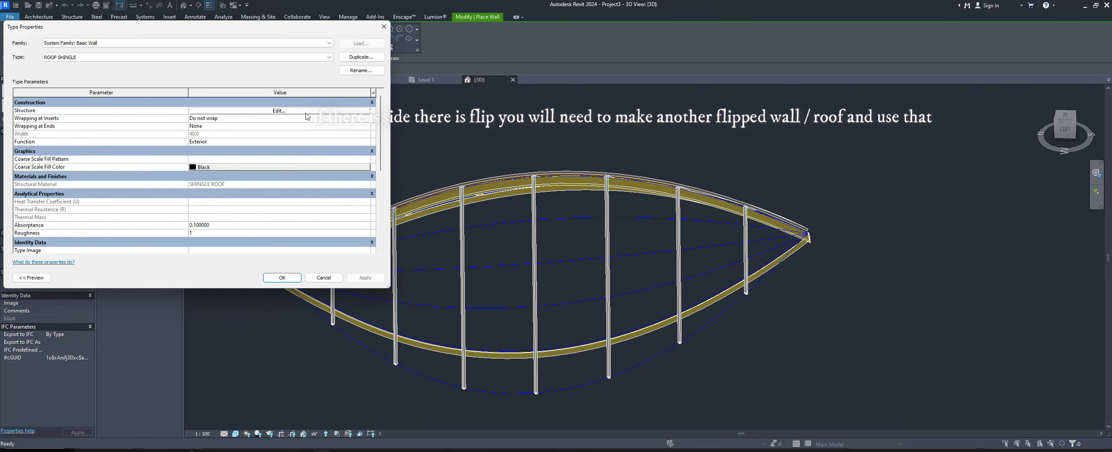
Duplicate the type as ROOF SHINGLE 2 with WOOD CEILING moved above the shingle layer.
{"action": "left_click", "coordinate": [362, 58]}
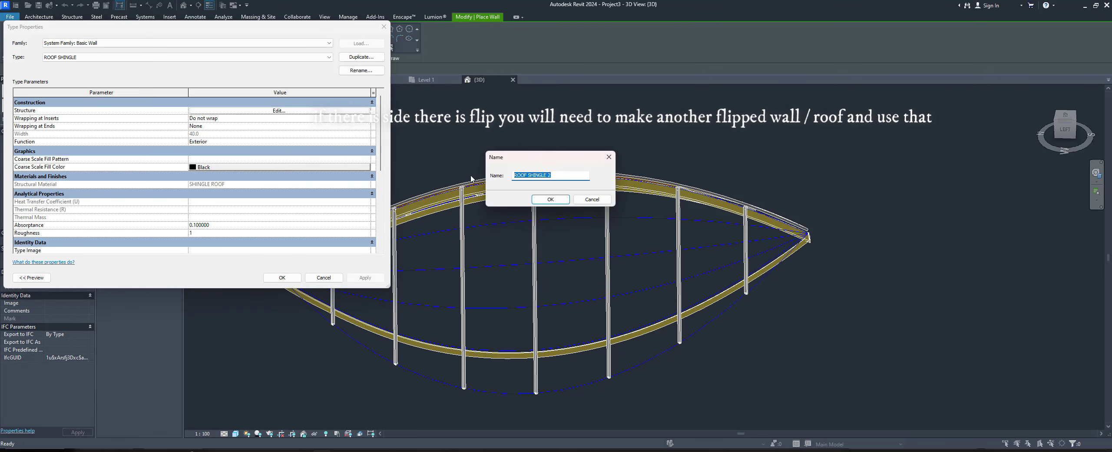
{"action": "left_click", "coordinate": [561, 200]}
{"action": "left_click", "coordinate": [313, 112]}
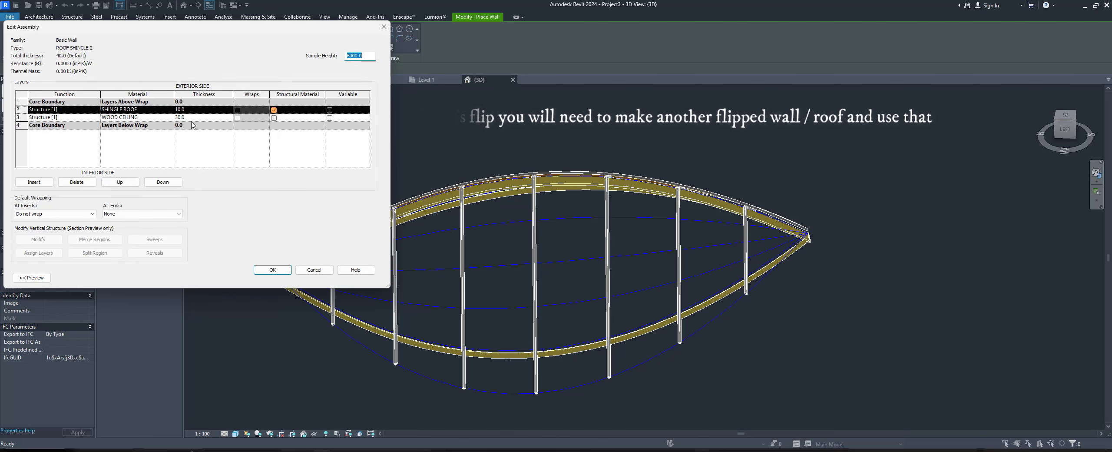
{"action": "left_click", "coordinate": [126, 117]}
{"action": "left_click", "coordinate": [120, 182]}
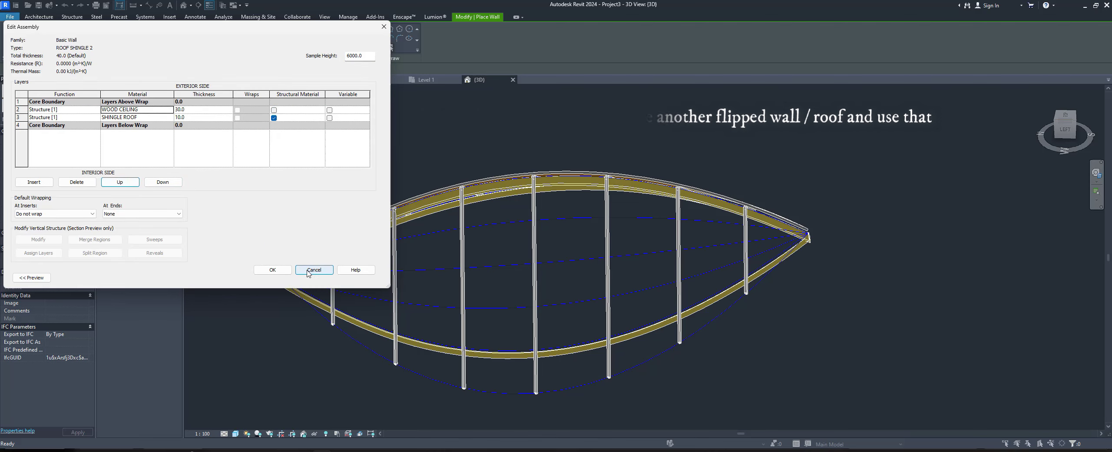
{"action": "left_click", "coordinate": [272, 269]}
{"action": "left_click", "coordinate": [282, 278]}
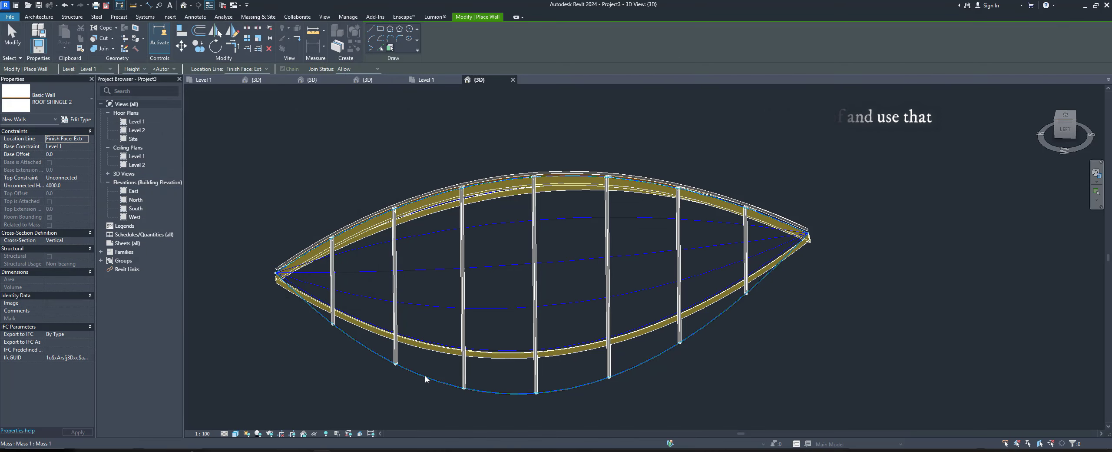
View the ROOF SHINGLE 2 wall placed at the mass base and stop placing walls.
{"action": "middle_click_drag", "start_coordinate": [680, 277], "coordinate": [517, 219], "text": "shift"}
{"action": "scroll", "coordinate": [516, 219], "scroll_direction": "up", "scroll_amount": 2}
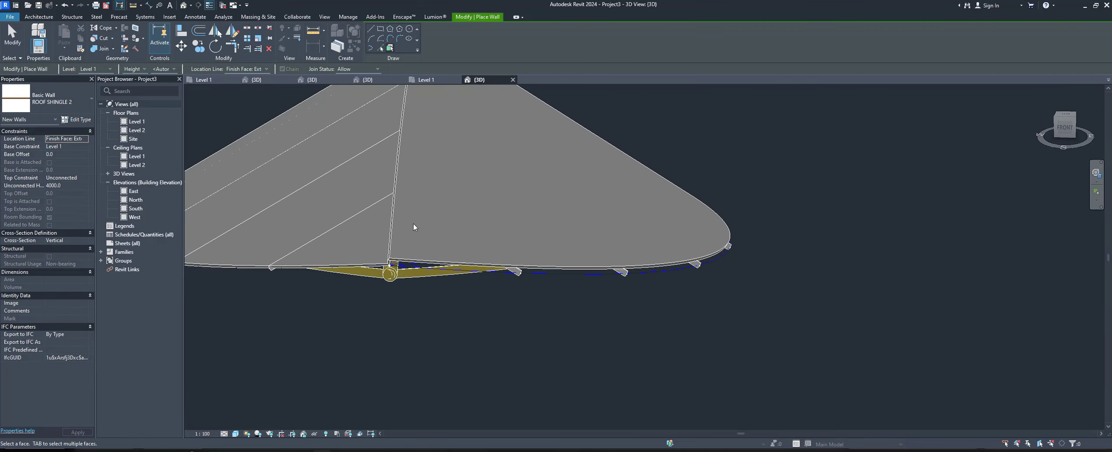
{"action": "scroll", "coordinate": [428, 231], "scroll_direction": "up", "scroll_amount": 3}
{"action": "key", "text": "Escape"}
{"action": "scroll", "coordinate": [454, 324], "scroll_direction": "up", "scroll_amount": 2}
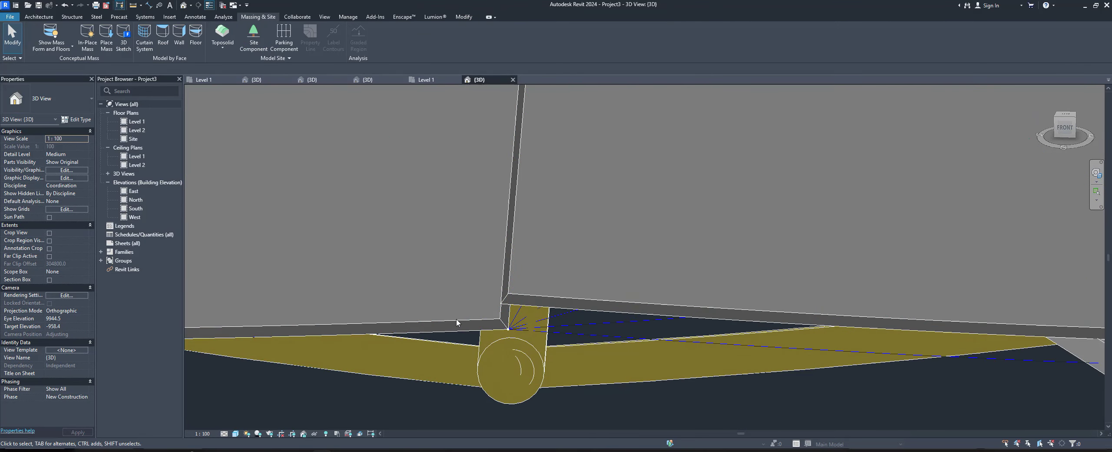
Give the ROOF SHINGLE 2 wall Level Offset 90 and a Finish Face: Interior location line.
{"action": "left_click", "coordinate": [459, 323]}
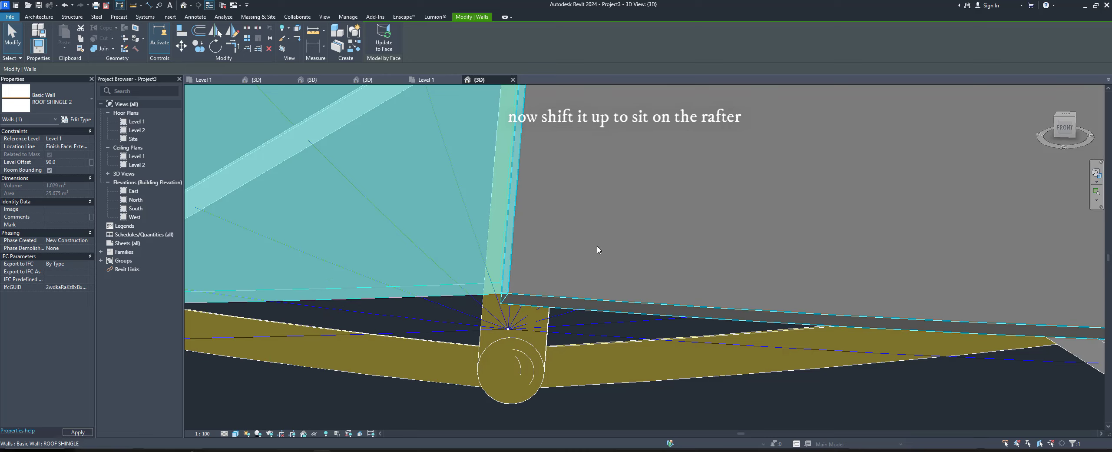
{"action": "left_click", "coordinate": [72, 163]}
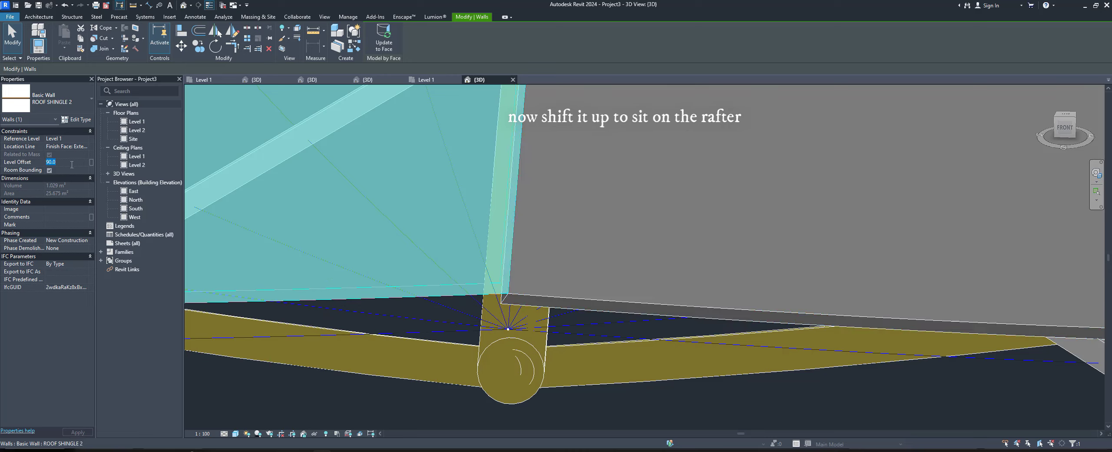
{"action": "left_click", "coordinate": [88, 150]}
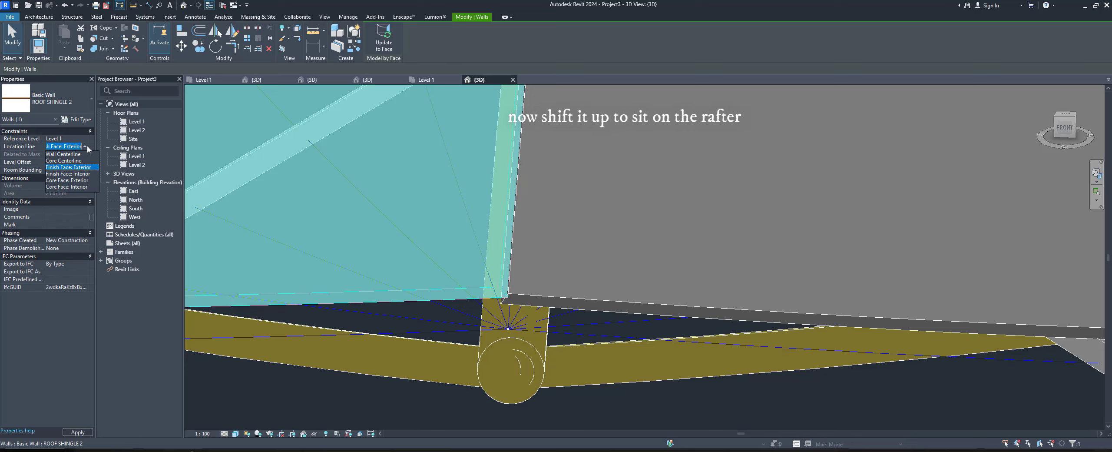
{"action": "left_click", "coordinate": [84, 174]}
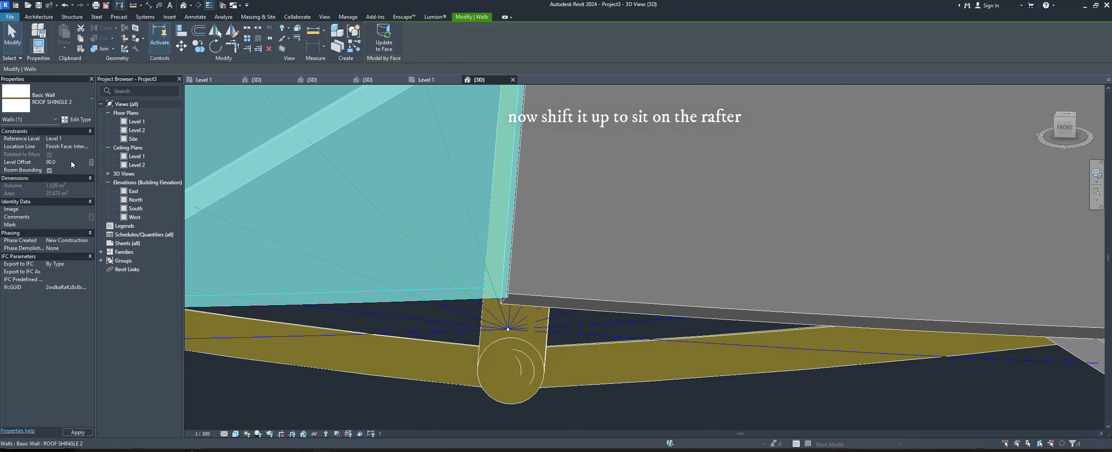
{"action": "key", "text": "Escape"}
{"action": "scroll", "coordinate": [588, 212], "scroll_direction": "down", "scroll_amount": 5}
Change the leaf mass's ROOF HEIGHT from 3000 to 4500 and inspect the taller frame.
{"action": "scroll", "coordinate": [591, 245], "scroll_direction": "down", "scroll_amount": 4}
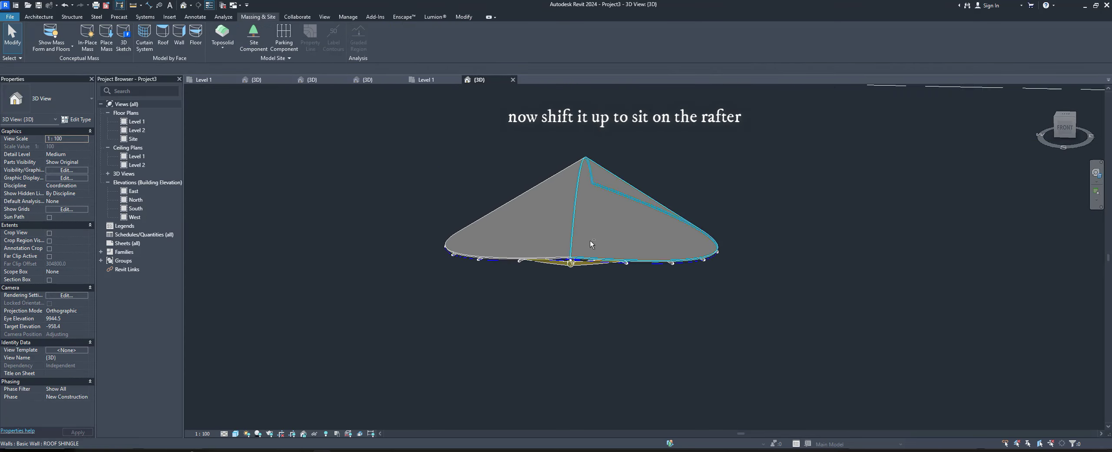
{"action": "mouse_move", "coordinate": [591, 244]}
{"action": "middle_mouse_down", "text": "shift"}
{"action": "mouse_move", "coordinate": [901, 119]}
{"action": "mouse_move", "coordinate": [1030, 139]}
{"action": "mouse_move", "coordinate": [698, 273]}
{"action": "mouse_move", "coordinate": [869, 311]}
{"action": "mouse_move", "coordinate": [670, 303]}
{"action": "mouse_move", "coordinate": [571, 350]}
{"action": "mouse_move", "coordinate": [696, 316]}
{"action": "mouse_move", "coordinate": [809, 226]}
{"action": "mouse_move", "coordinate": [851, 303]}
{"action": "mouse_move", "coordinate": [844, 343]}
{"action": "mouse_move", "coordinate": [964, 361]}
{"action": "mouse_move", "coordinate": [834, 368]}
{"action": "mouse_move", "coordinate": [687, 351]}
{"action": "mouse_move", "coordinate": [717, 354]}
{"action": "middle_mouse_up", "text": "shift"}
{"action": "scroll", "coordinate": [343, 259], "scroll_direction": "up", "scroll_amount": 3}
{"action": "scroll", "coordinate": [348, 254], "scroll_direction": "up", "scroll_amount": 2}
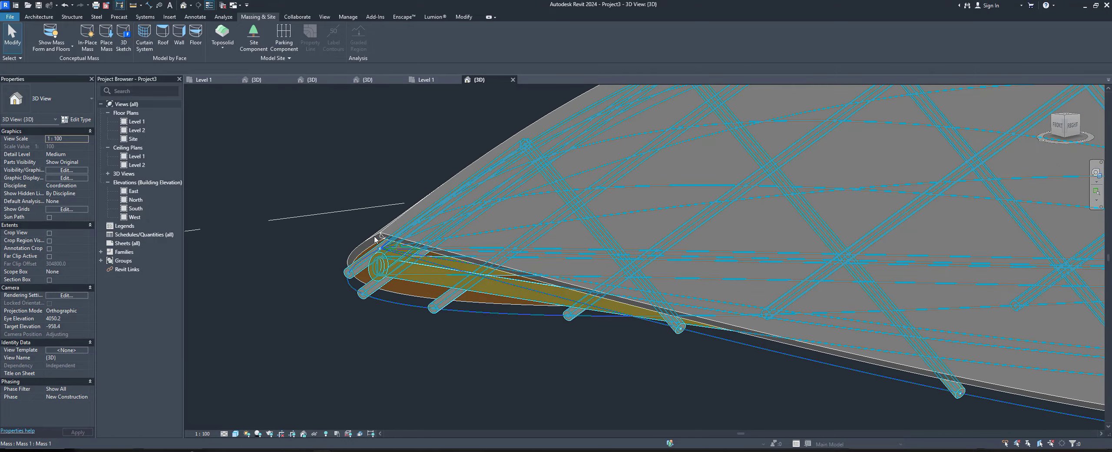
{"action": "left_click", "coordinate": [378, 237]}
{"action": "left_click", "coordinate": [75, 169]}
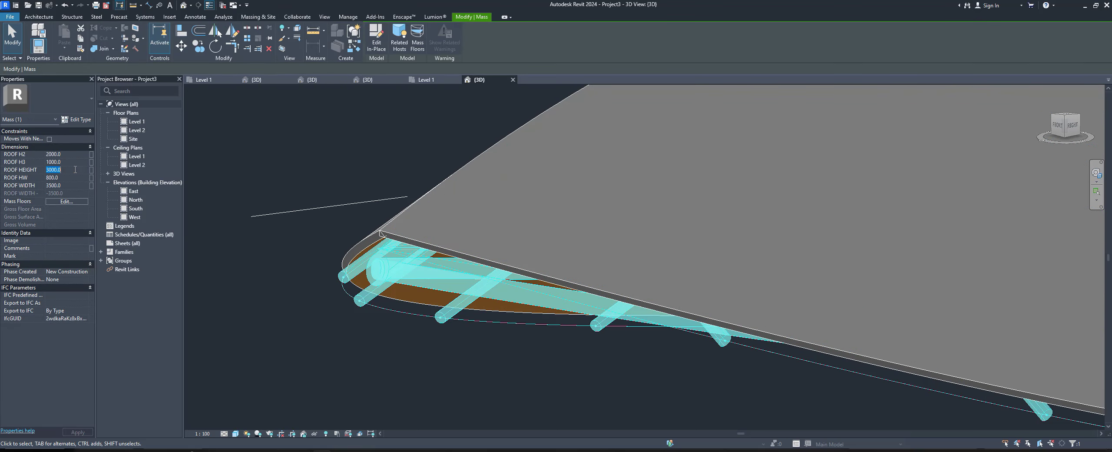
{"action": "key", "text": "Return"}
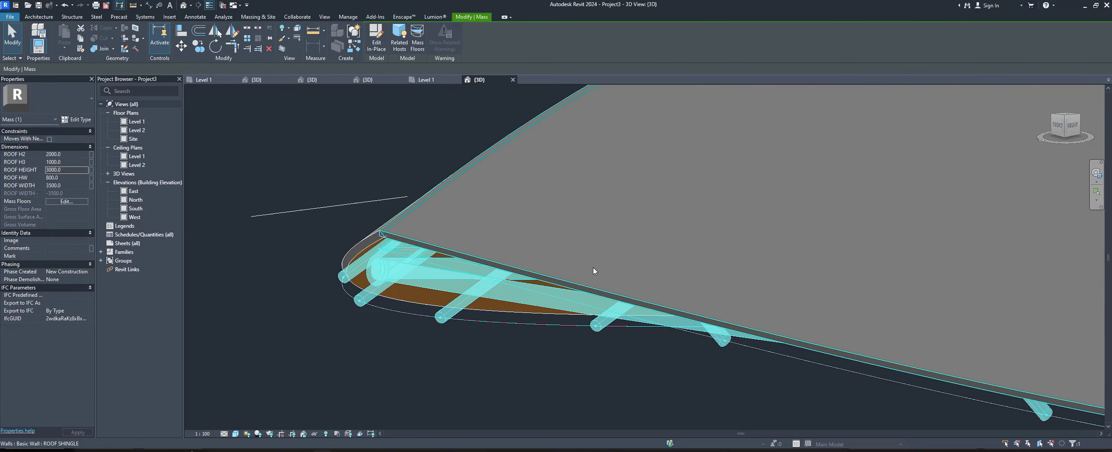
{"action": "key", "text": "z"}
{"action": "key", "text": "f"}
{"action": "left_click", "coordinate": [69, 171]}
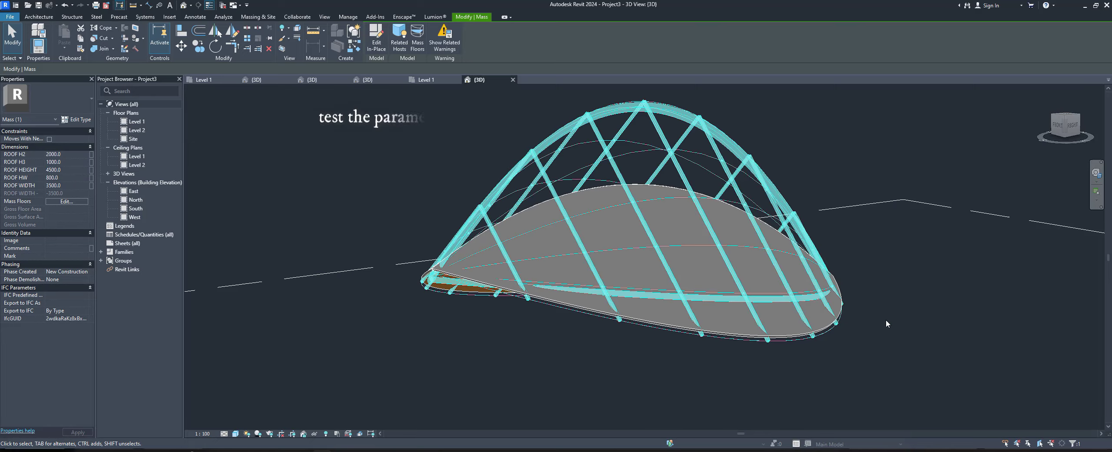
{"action": "left_click", "coordinate": [887, 324]}
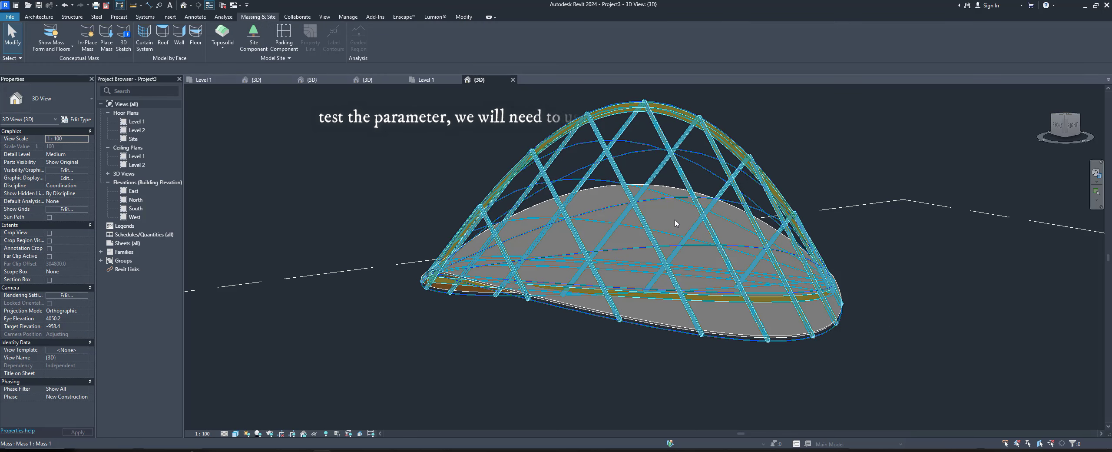
Update the shingle roof walls to the taller mass face and check them from the side.
{"action": "left_click", "coordinate": [674, 191]}
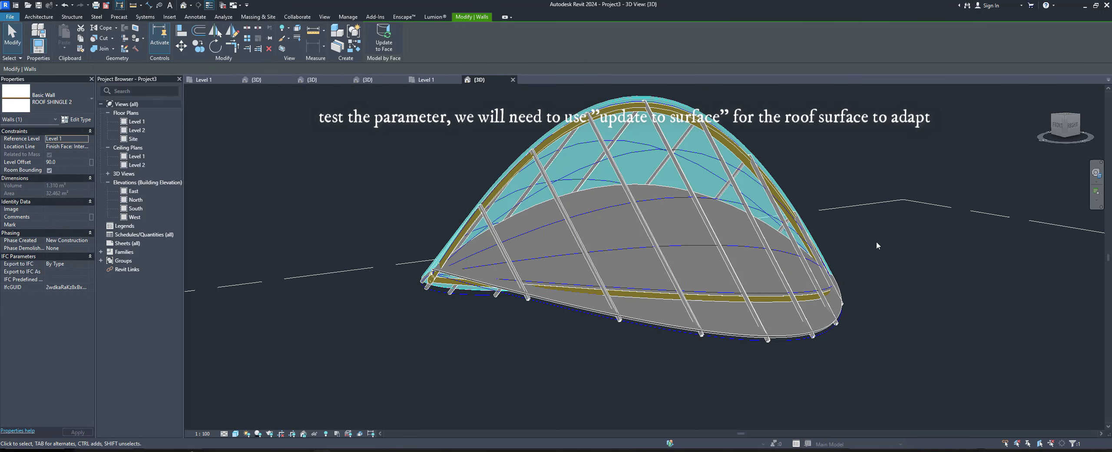
{"action": "left_click", "coordinate": [659, 206]}
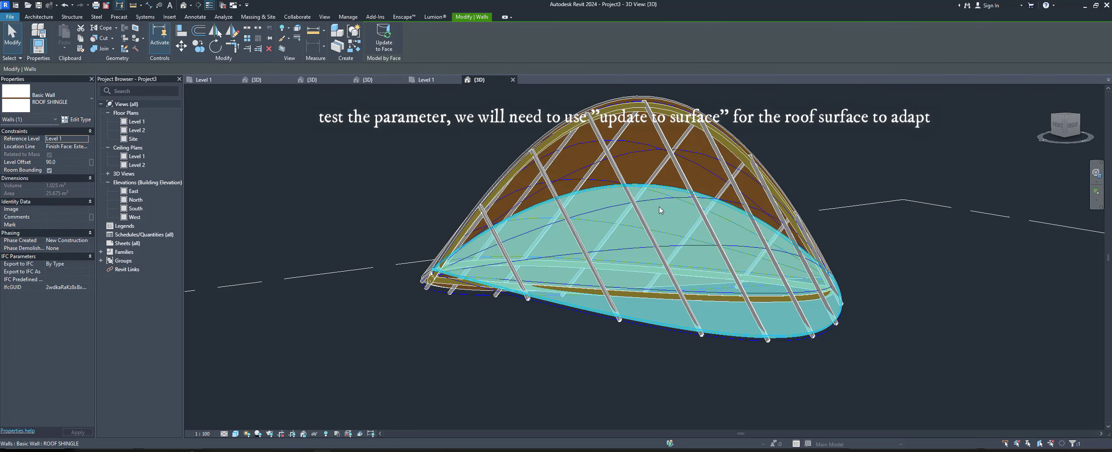
{"action": "left_click", "coordinate": [398, 46]}
{"action": "mouse_move", "coordinate": [835, 168]}
{"action": "middle_mouse_down", "text": "shift"}
{"action": "mouse_move", "coordinate": [919, 352]}
{"action": "mouse_move", "coordinate": [654, 277]}
{"action": "mouse_move", "coordinate": [790, 337]}
{"action": "mouse_move", "coordinate": [1020, 409]}
{"action": "middle_mouse_up", "text": "shift"}
{"action": "middle_click_drag", "start_coordinate": [501, 297], "coordinate": [688, 325]}
{"action": "middle_click_drag", "start_coordinate": [704, 375], "coordinate": [536, 290], "text": "shift"}
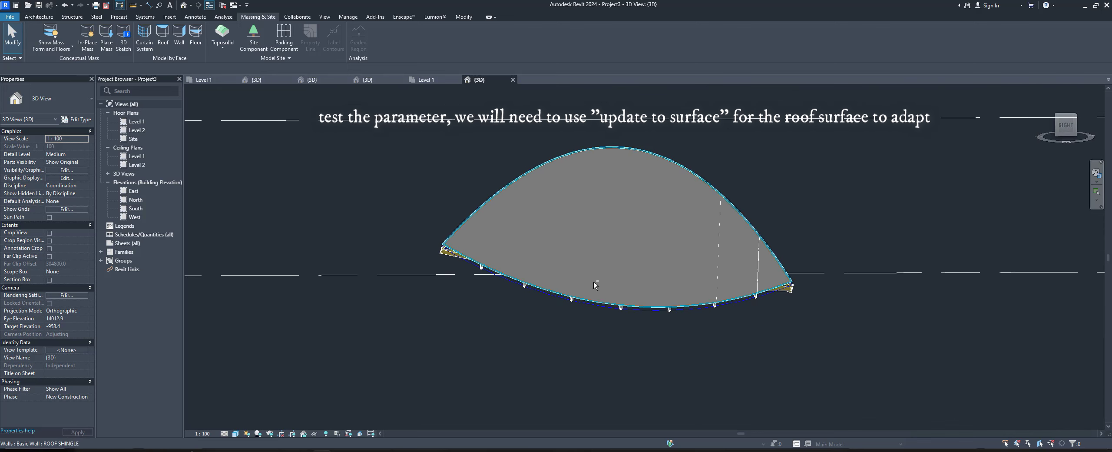
{"action": "scroll", "coordinate": [537, 291], "scroll_direction": "up", "scroll_amount": 2}
Reset ROOF HEIGHT to 3000 and update the ROOF SHINGLE walls to the lower dome.
{"action": "left_click", "coordinate": [544, 286]}
{"action": "type", "text": "3000"}
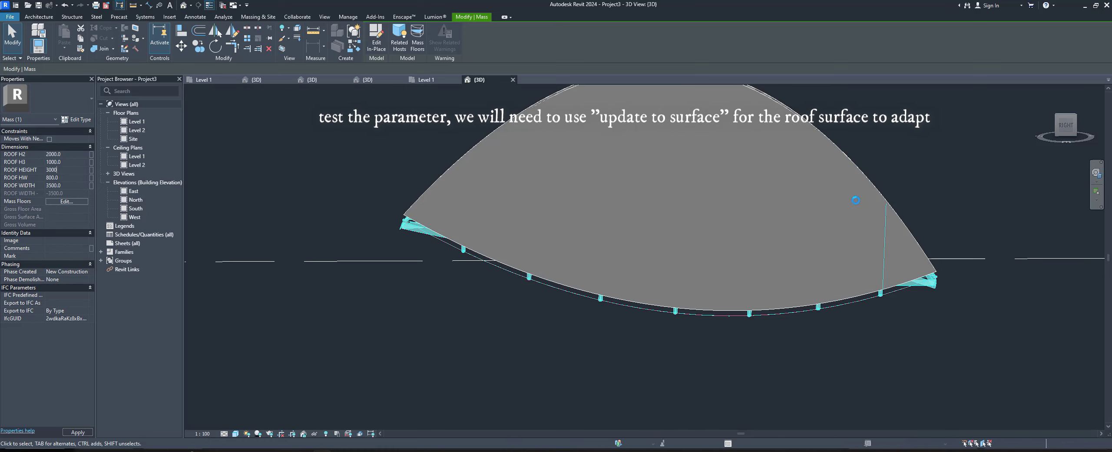
{"action": "left_click", "coordinate": [630, 163]}
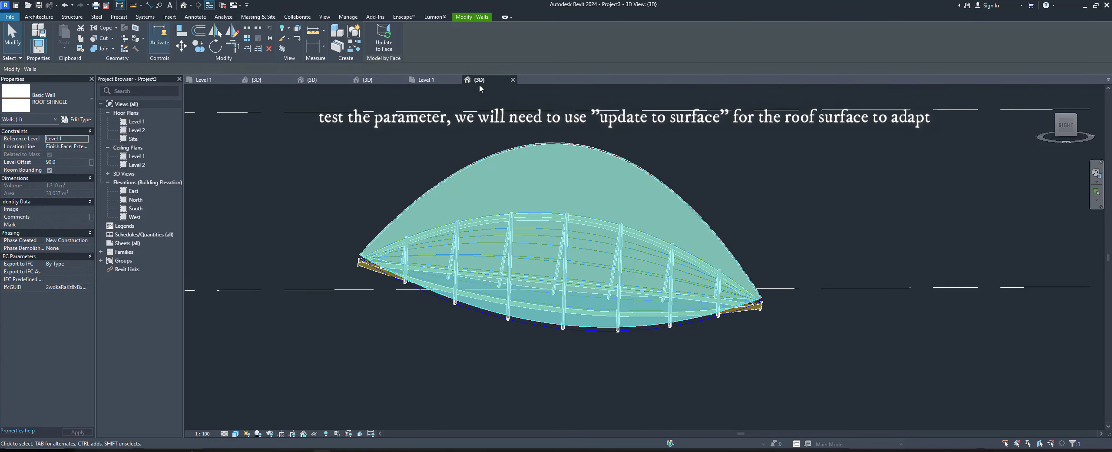
{"action": "left_click", "coordinate": [387, 45]}
{"action": "left_click", "coordinate": [623, 159]}
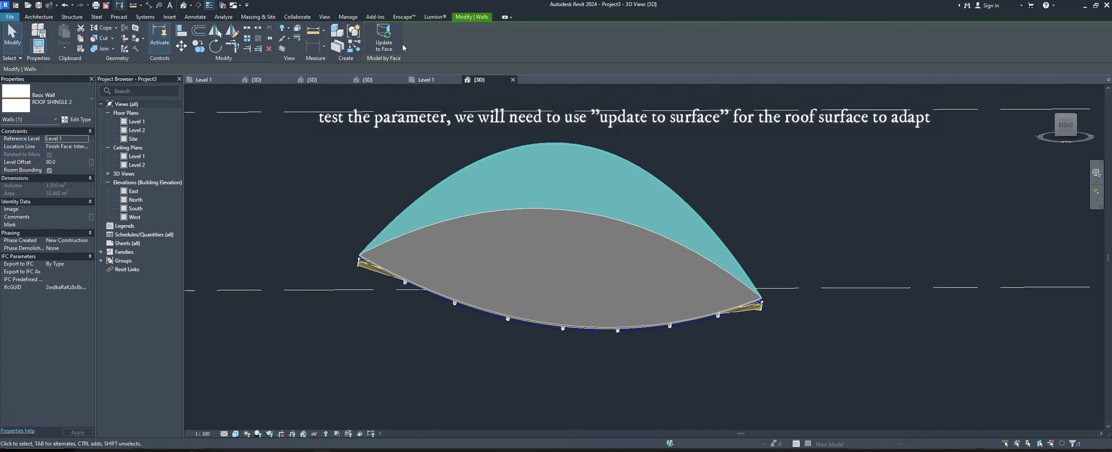
{"action": "key", "text": "Escape"}
{"action": "mouse_move", "coordinate": [950, 315]}
{"action": "middle_mouse_down", "text": "shift"}
{"action": "mouse_move", "coordinate": [665, 336]}
{"action": "mouse_move", "coordinate": [355, 174]}
{"action": "middle_mouse_up", "text": "shift"}
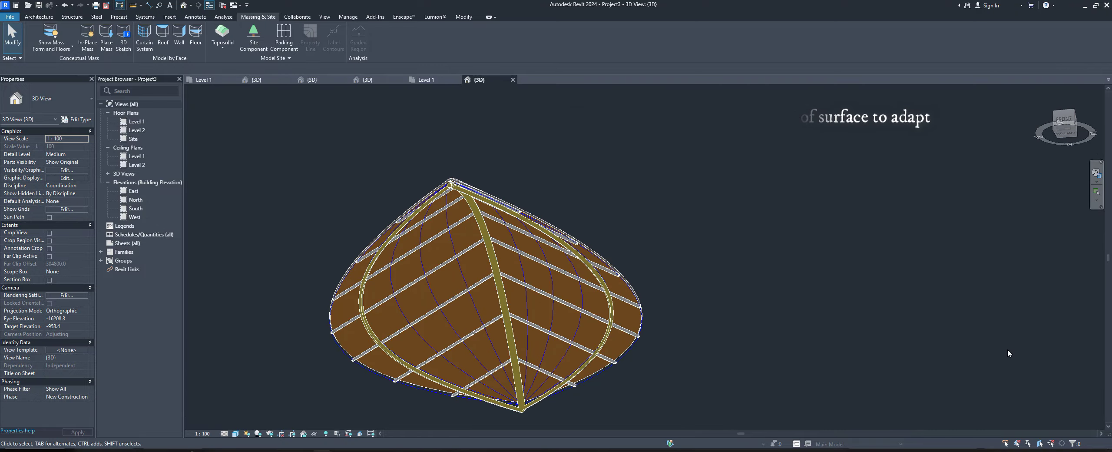
{"action": "middle_click_drag", "start_coordinate": [1009, 352], "coordinate": [760, 401], "text": "shift"}
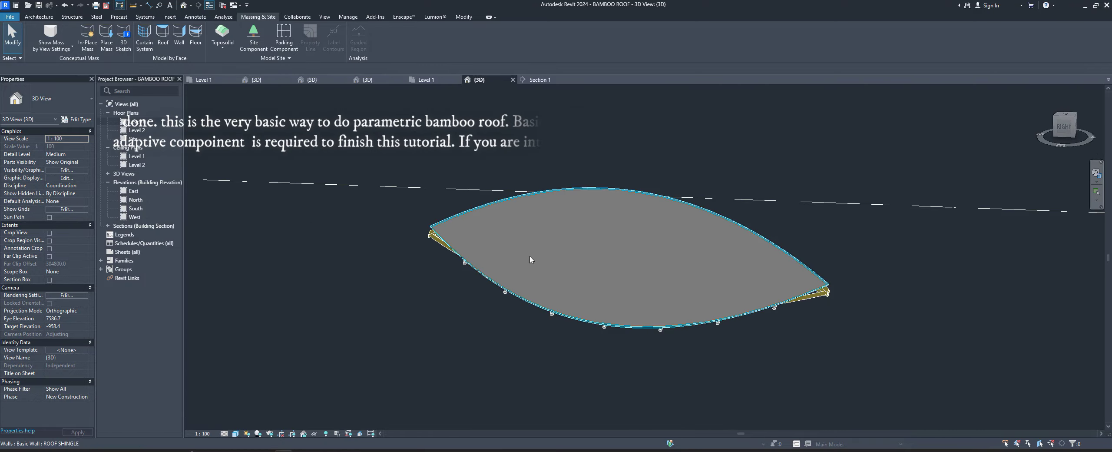
Orbit the finished BAMBOO ROOF and expand Sections (Building Section) in the Project Browser.
{"action": "mouse_move", "coordinate": [530, 260]}
{"action": "middle_mouse_down", "text": "shift"}
{"action": "mouse_move", "coordinate": [569, 310]}
{"action": "mouse_move", "coordinate": [633, 283]}
{"action": "mouse_move", "coordinate": [703, 216]}
{"action": "mouse_move", "coordinate": [718, 156]}
{"action": "mouse_move", "coordinate": [797, 141]}
{"action": "mouse_move", "coordinate": [966, 251]}
{"action": "mouse_move", "coordinate": [919, 268]}
{"action": "mouse_move", "coordinate": [984, 308]}
{"action": "mouse_move", "coordinate": [978, 352]}
{"action": "mouse_move", "coordinate": [809, 373]}
{"action": "mouse_move", "coordinate": [751, 303]}
{"action": "mouse_move", "coordinate": [718, 231]}
{"action": "mouse_move", "coordinate": [676, 199]}
{"action": "mouse_move", "coordinate": [606, 185]}
{"action": "middle_mouse_up", "text": "shift"}
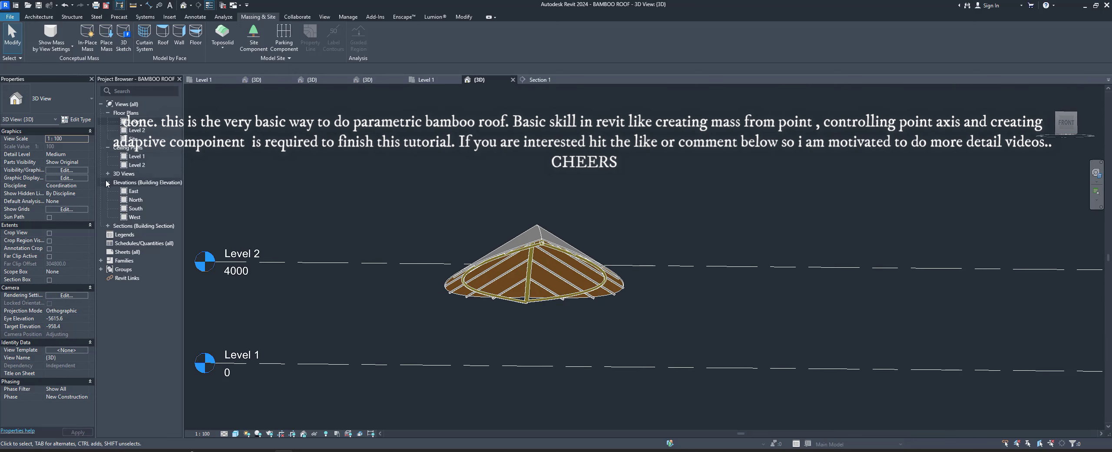
{"action": "left_click", "coordinate": [107, 227]}
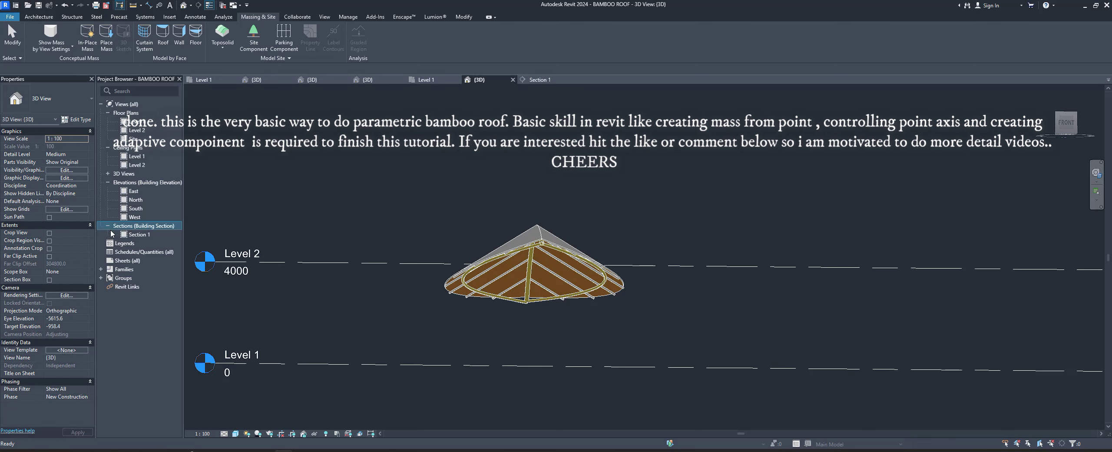
Open Section 1 and zoom and pan to inspect the roof truss between Level 1 and Level 2.
{"action": "double_click", "coordinate": [131, 234]}
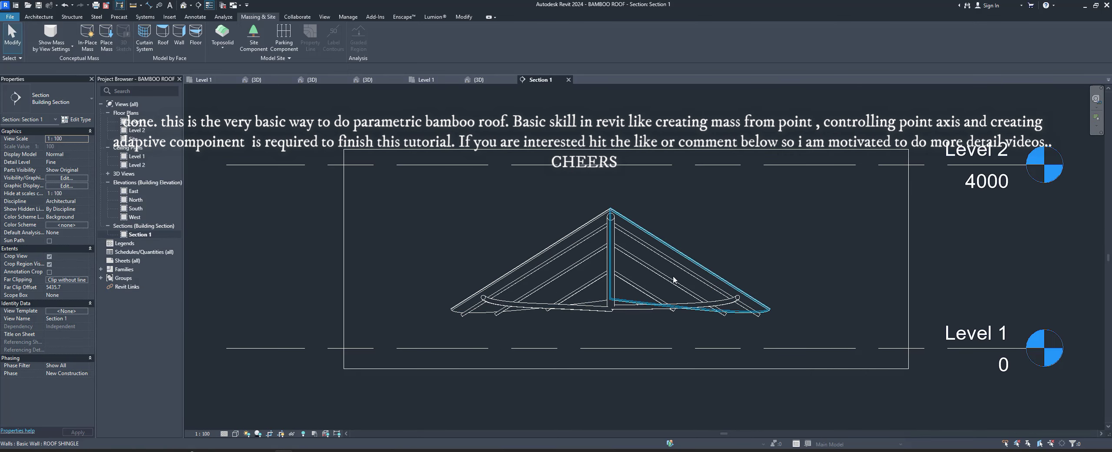
{"action": "scroll", "coordinate": [673, 280], "scroll_direction": "up", "scroll_amount": 1}
{"action": "scroll", "coordinate": [664, 277], "scroll_direction": "up", "scroll_amount": 1}
{"action": "scroll", "coordinate": [643, 280], "scroll_direction": "up", "scroll_amount": 1}
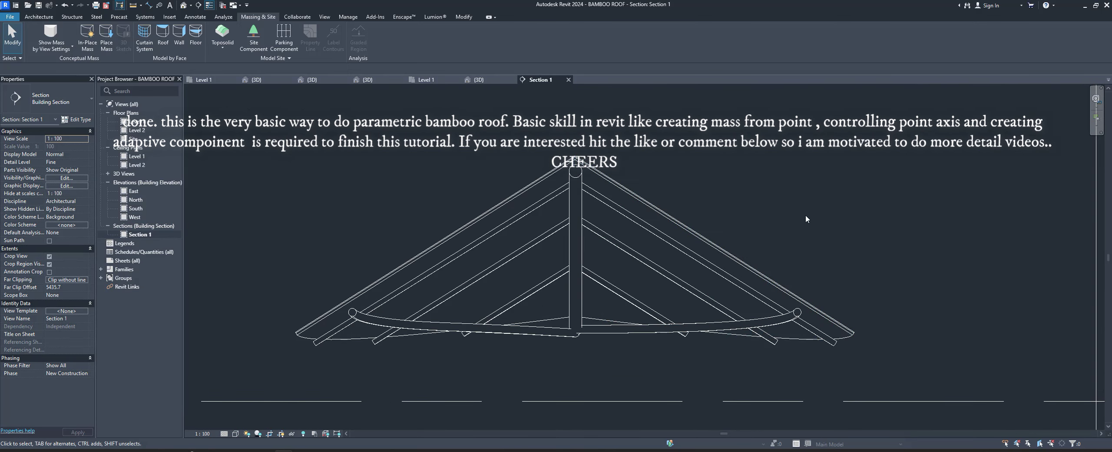
{"action": "middle_click_drag", "start_coordinate": [806, 219], "coordinate": [845, 237]}
{"action": "scroll", "coordinate": [645, 188], "scroll_direction": "up", "scroll_amount": 1}
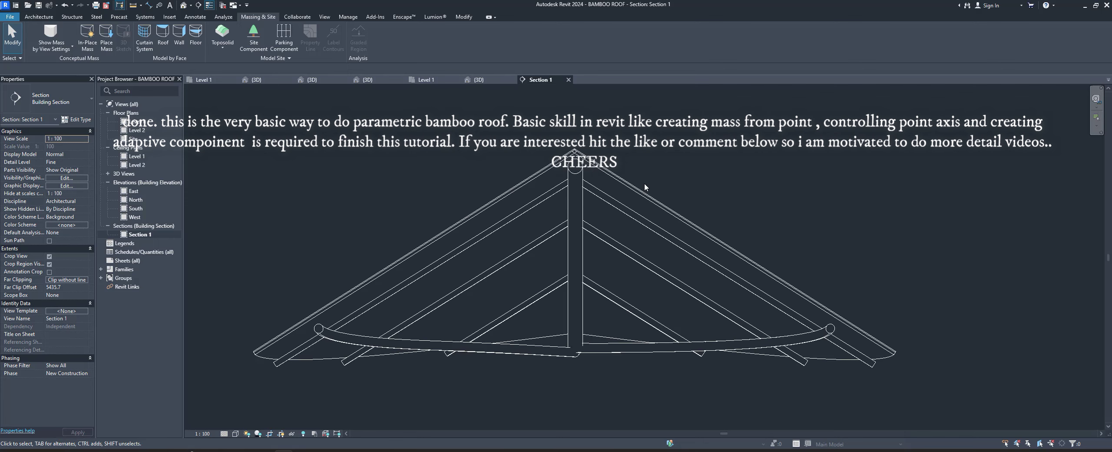
{"action": "scroll", "coordinate": [691, 155], "scroll_direction": "down", "scroll_amount": 1}
{"action": "scroll", "coordinate": [690, 155], "scroll_direction": "down", "scroll_amount": 1}
{"action": "scroll", "coordinate": [687, 161], "scroll_direction": "down", "scroll_amount": 1}
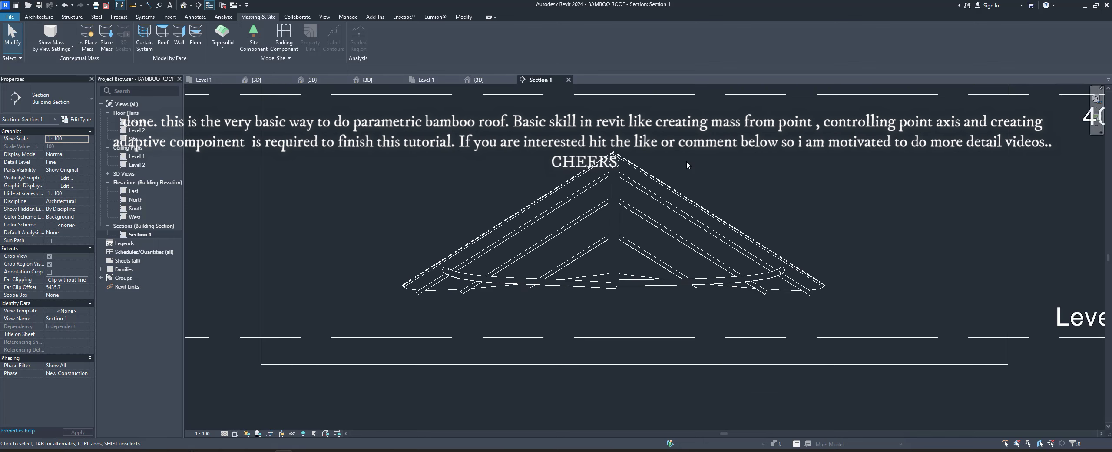
{"action": "scroll", "coordinate": [706, 163], "scroll_direction": "down", "scroll_amount": 1}
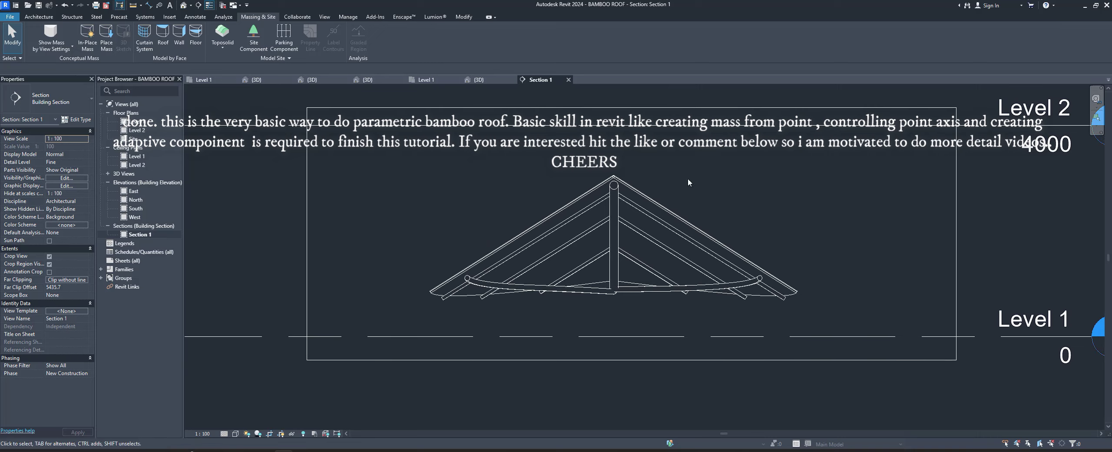